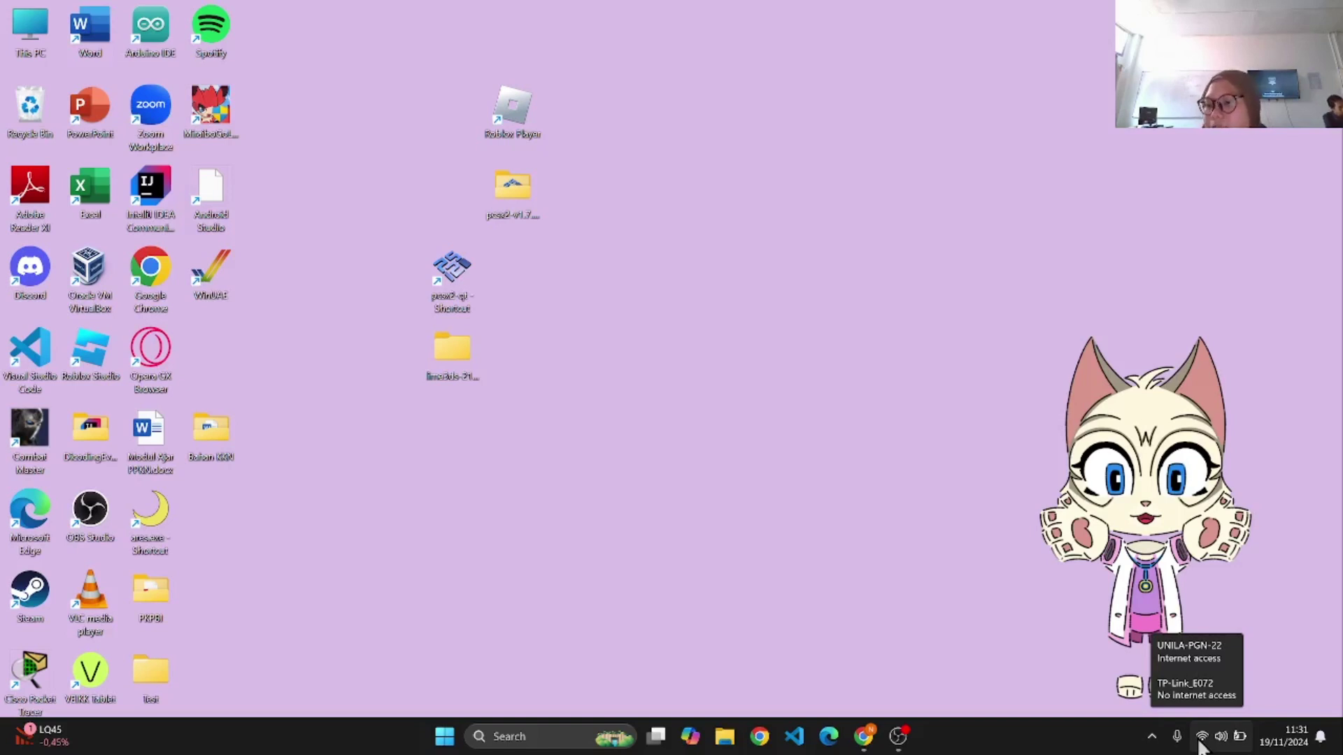
Step: Select TP-Link_E072 from the Wi-Fi list and start connecting so it asks for the security key
left_click(1200, 737)
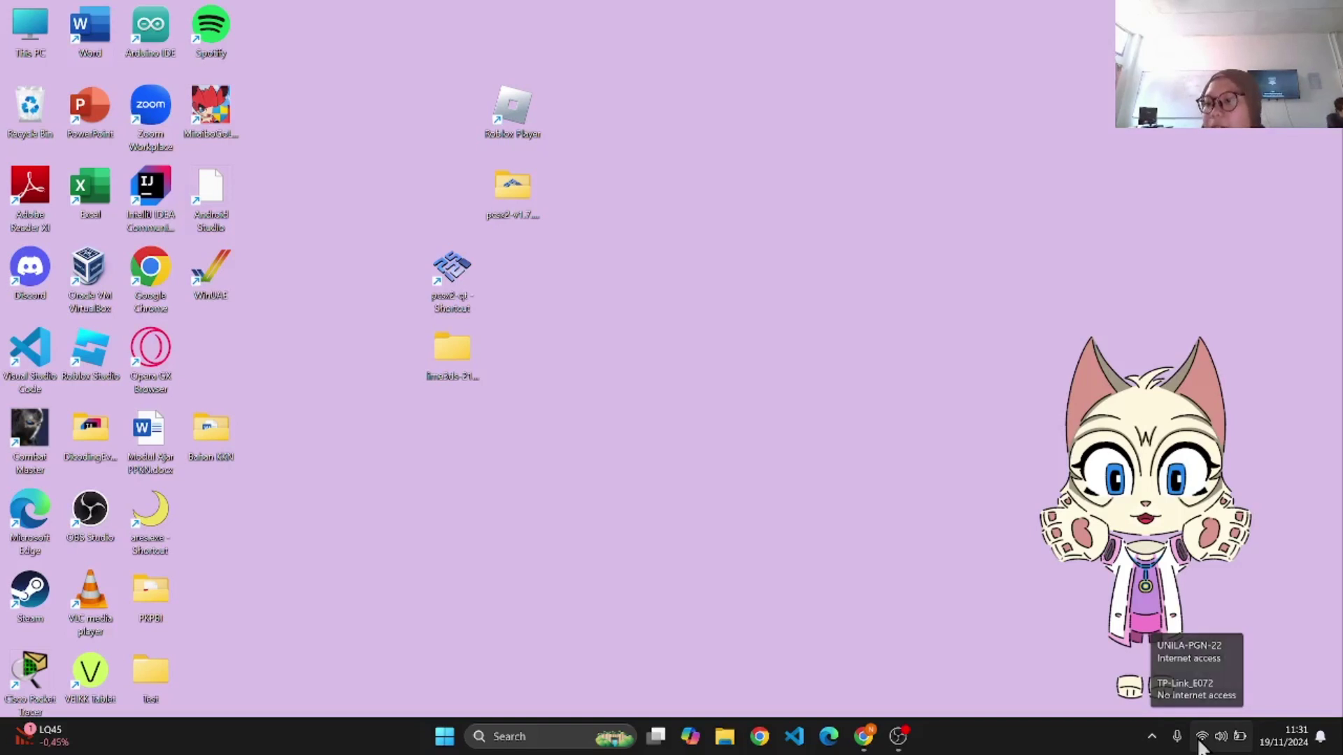
left_click(1127, 438)
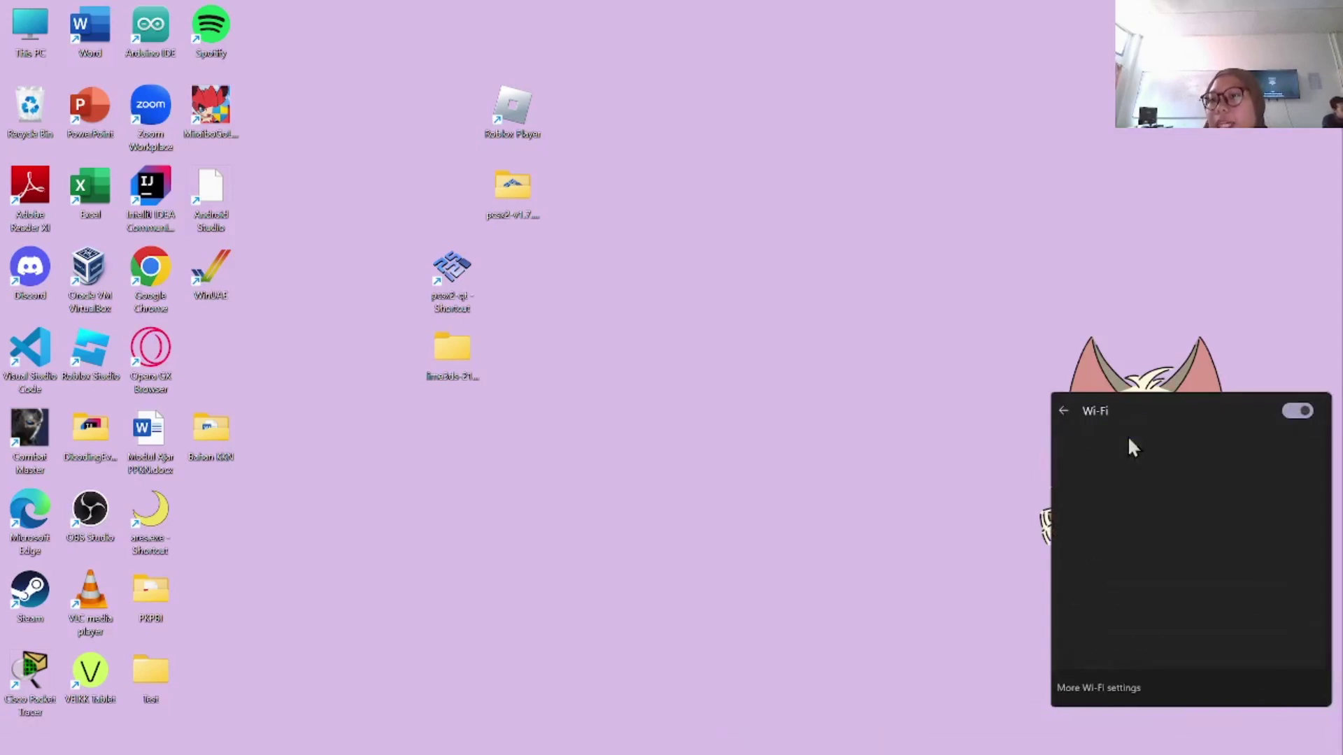
scroll(1169, 577, "down", 5)
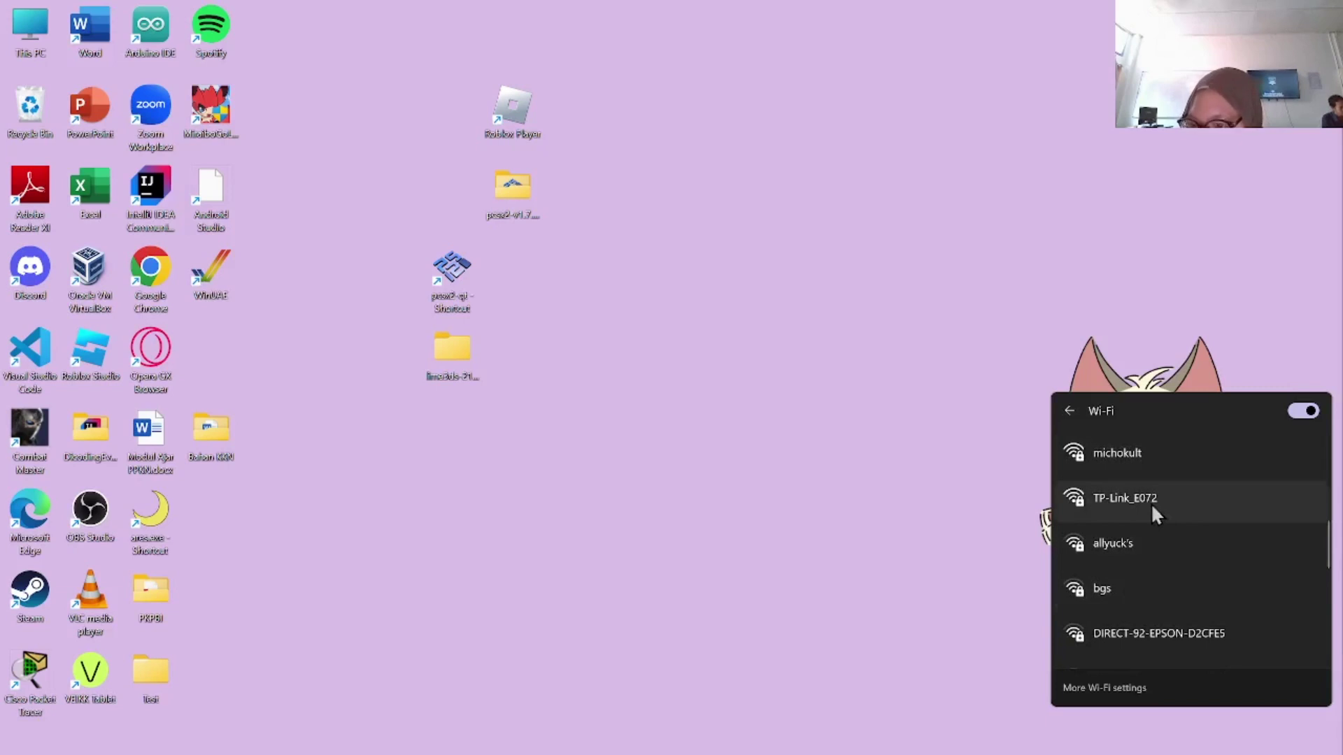
left_click(1151, 502)
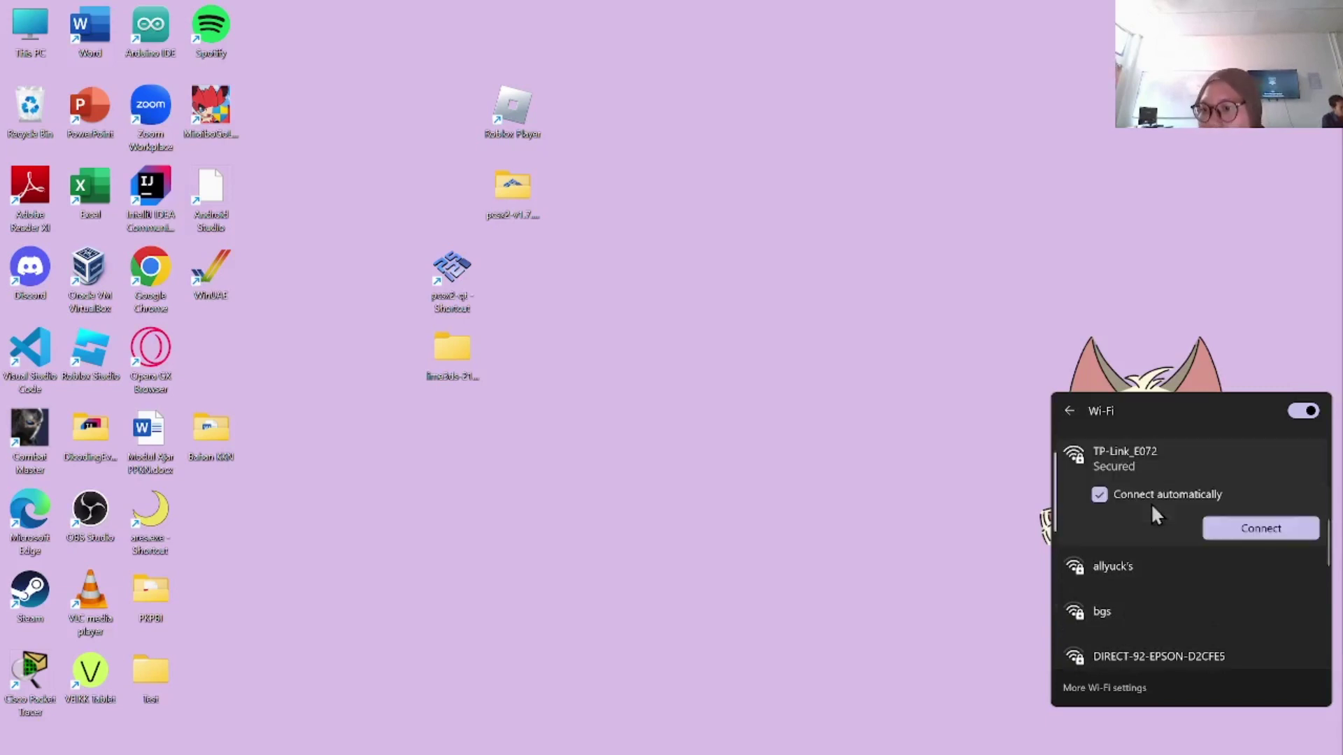
left_click(1239, 535)
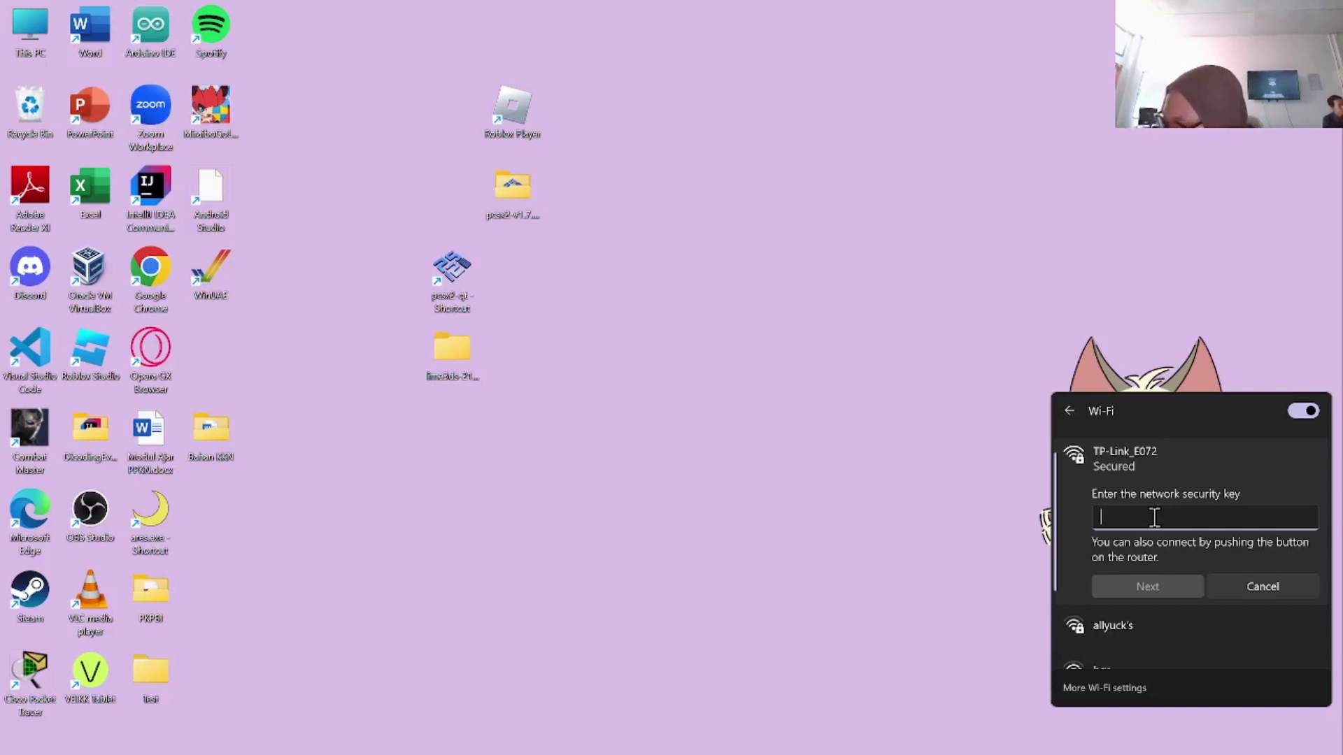
Step: Enter the TP-Link_E072 security key, check it by revealing it, and submit it
type("••")
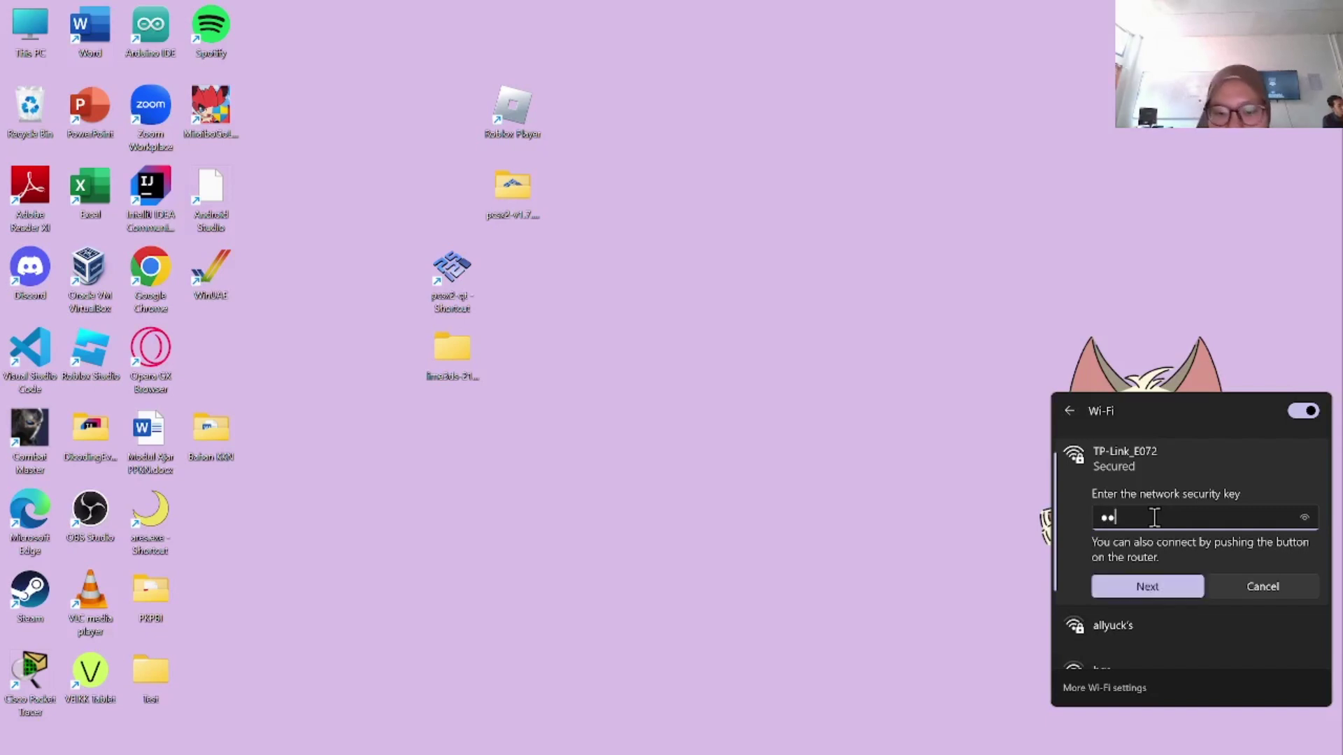
type("•")
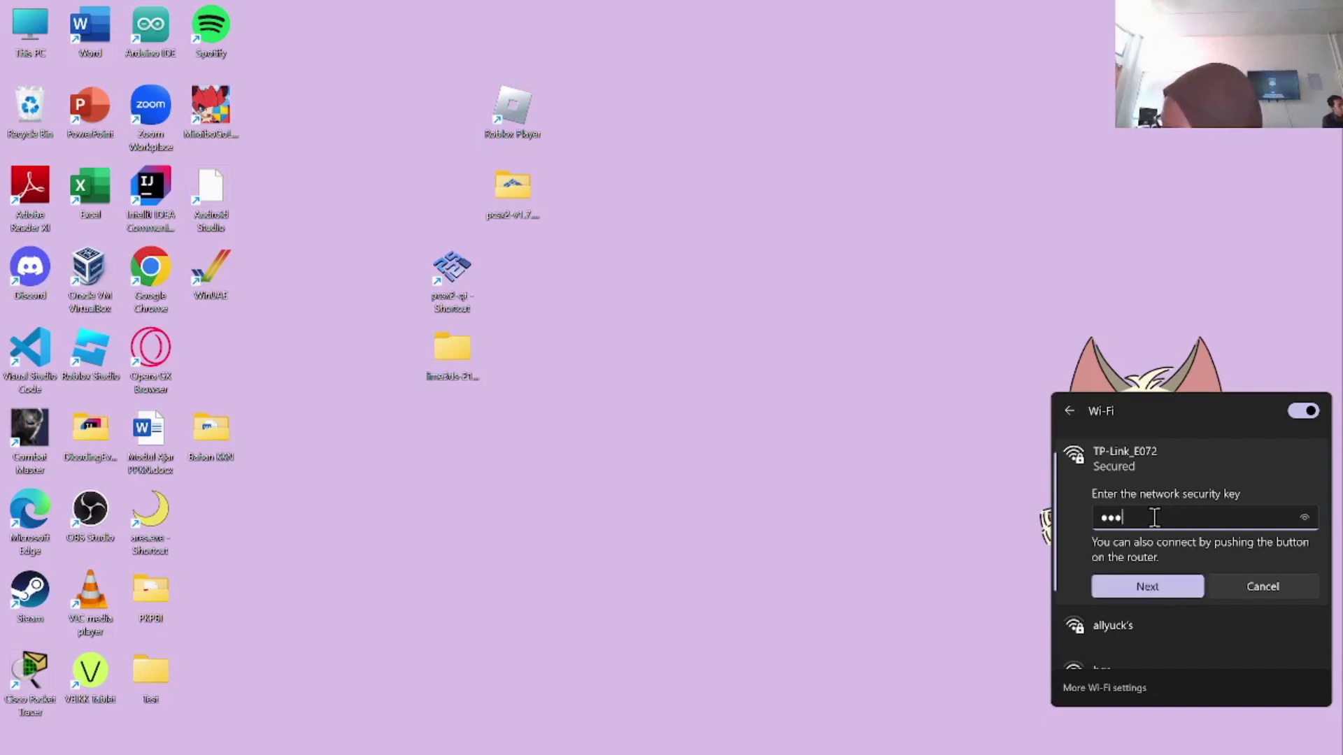
type("••")
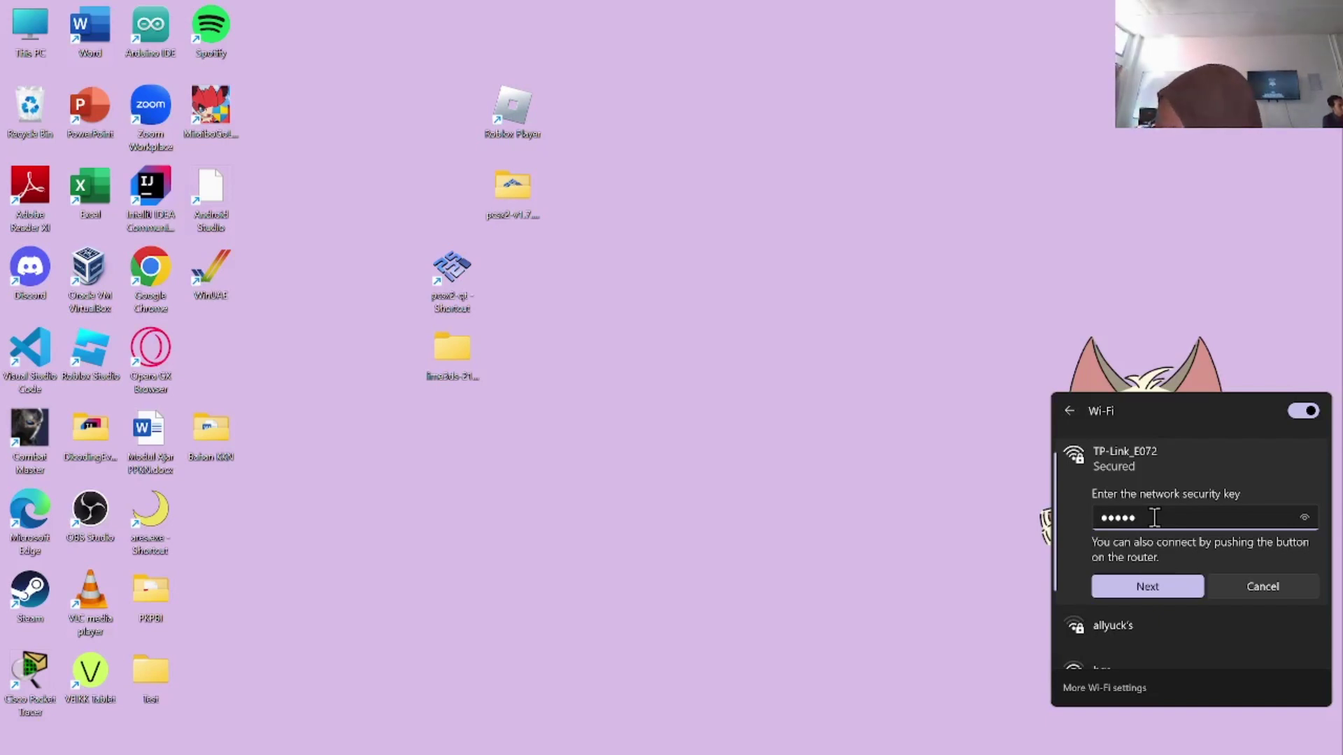
type("•")
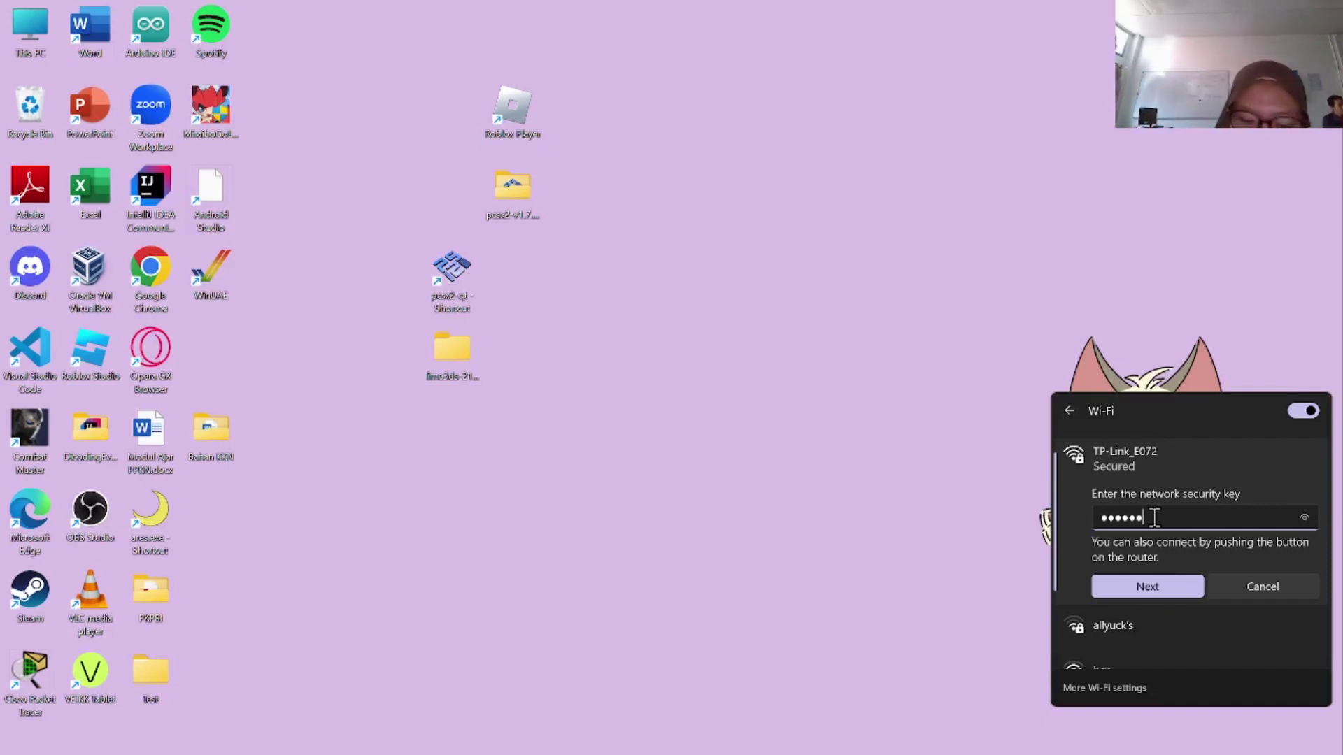
type("••")
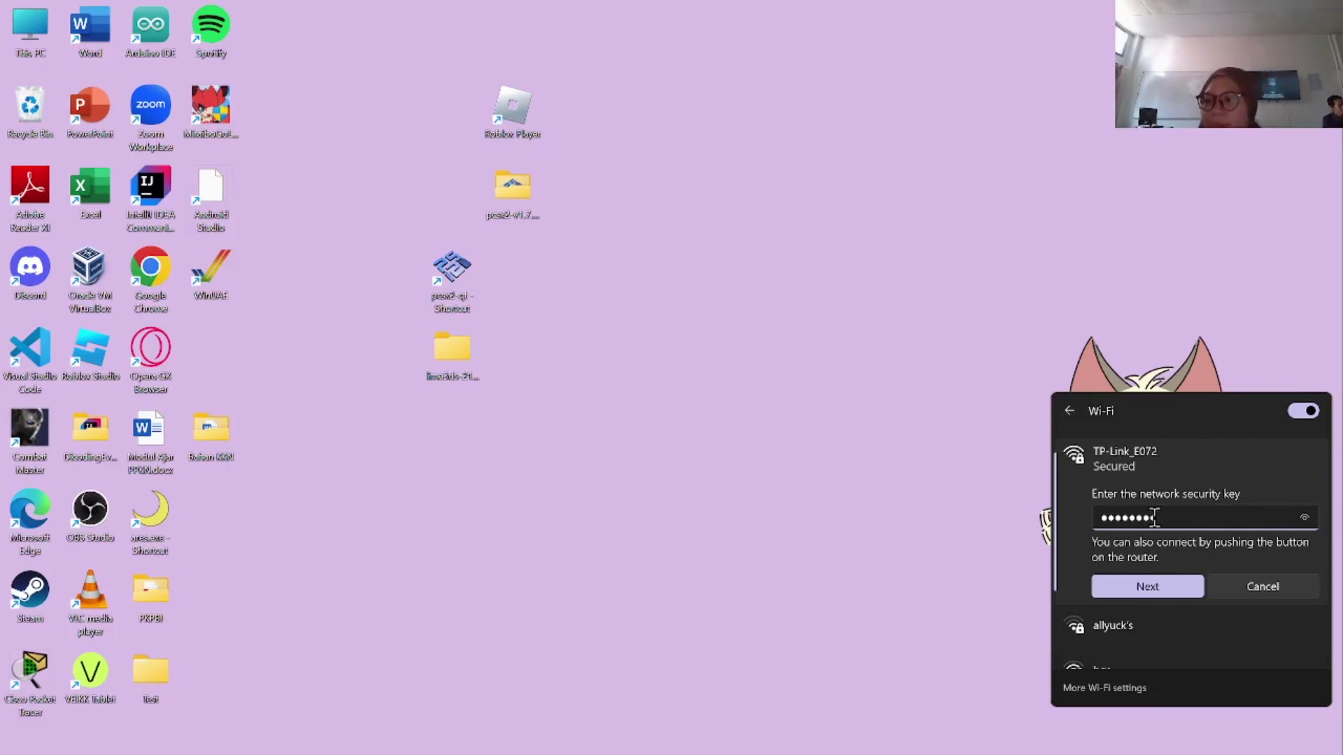
left_click(1304, 519)
left_click(1305, 518)
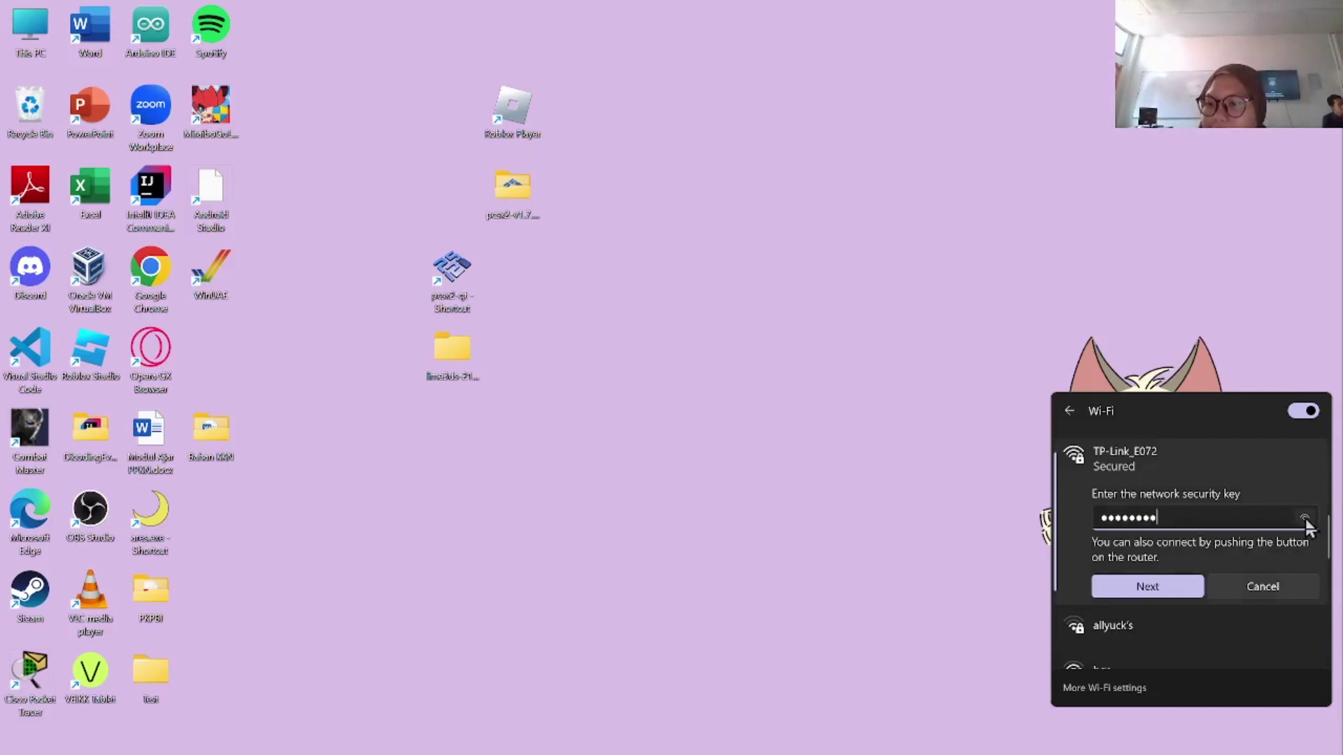
left_click(1304, 518)
left_click(1304, 518)
left_click(1304, 518)
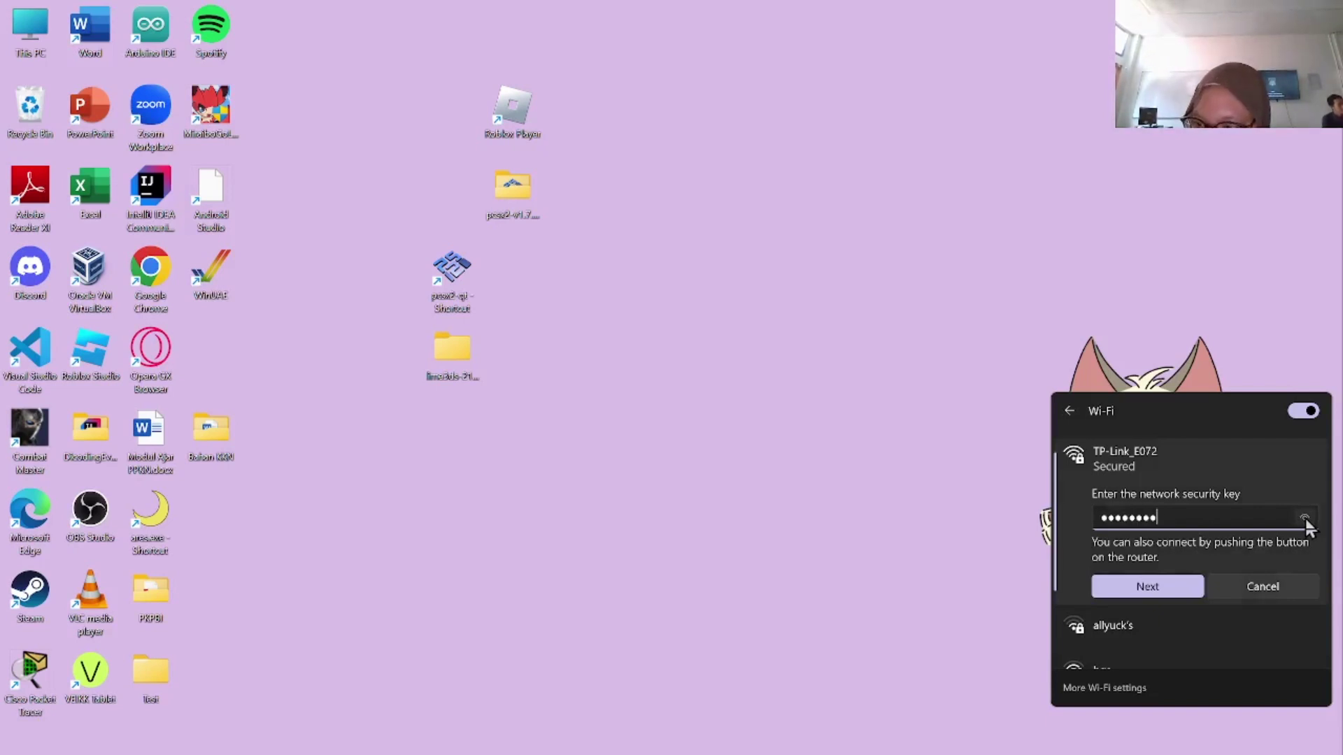
left_click(1304, 518)
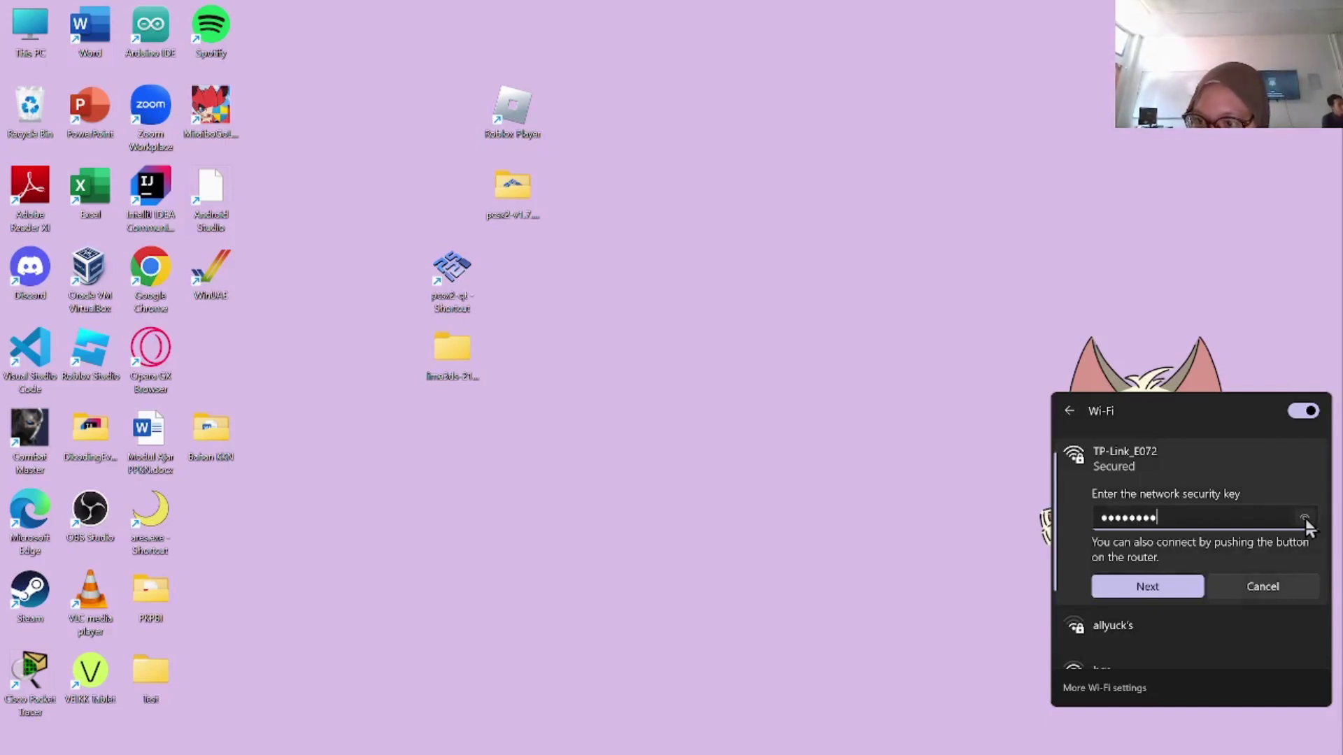
left_click(1158, 590)
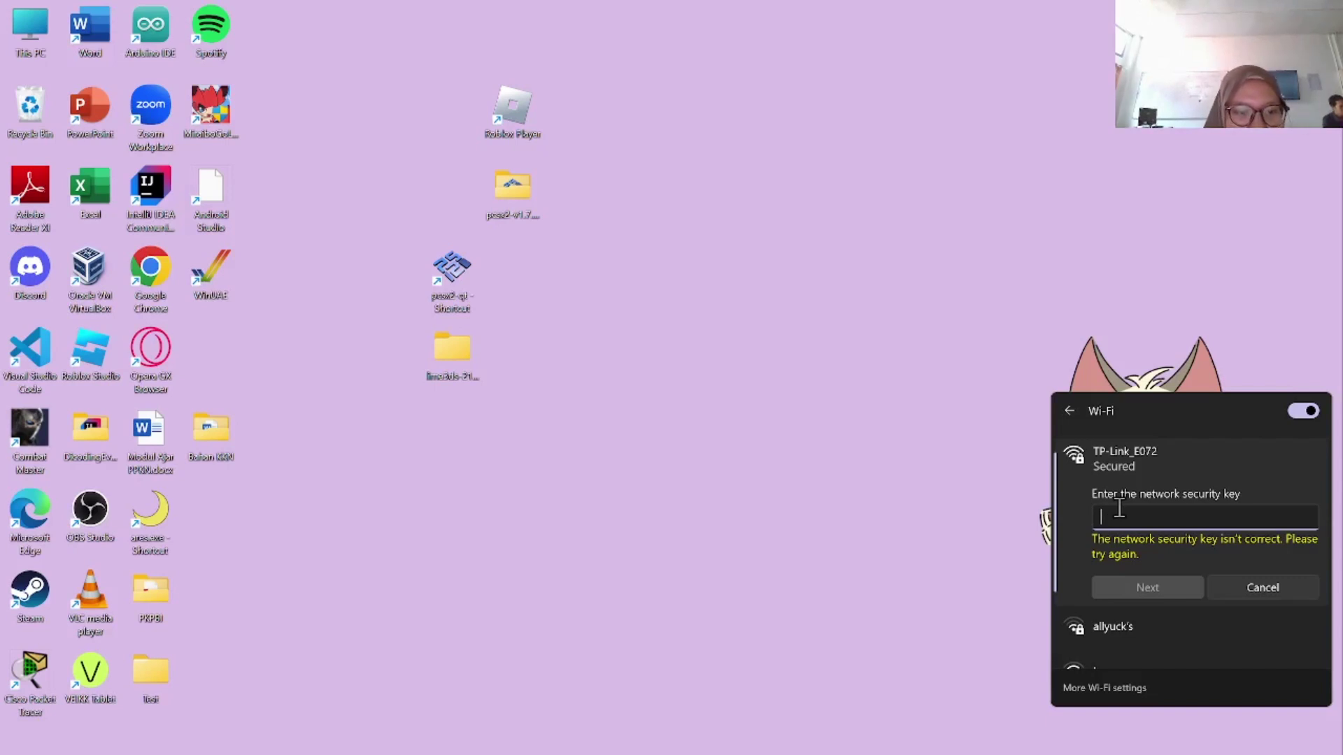
Step: Re-enter the correct security key after the error, connect, and close the Wi-Fi panel
type("••")
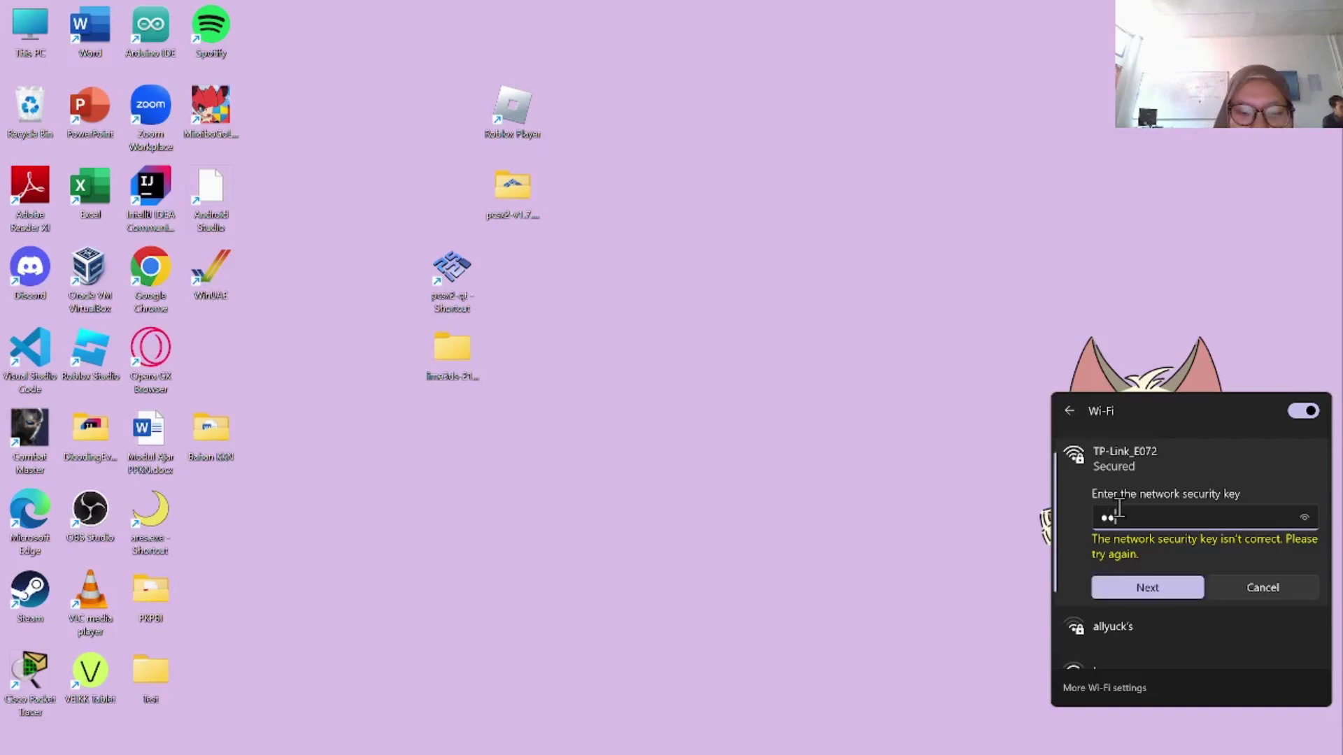
type("••")
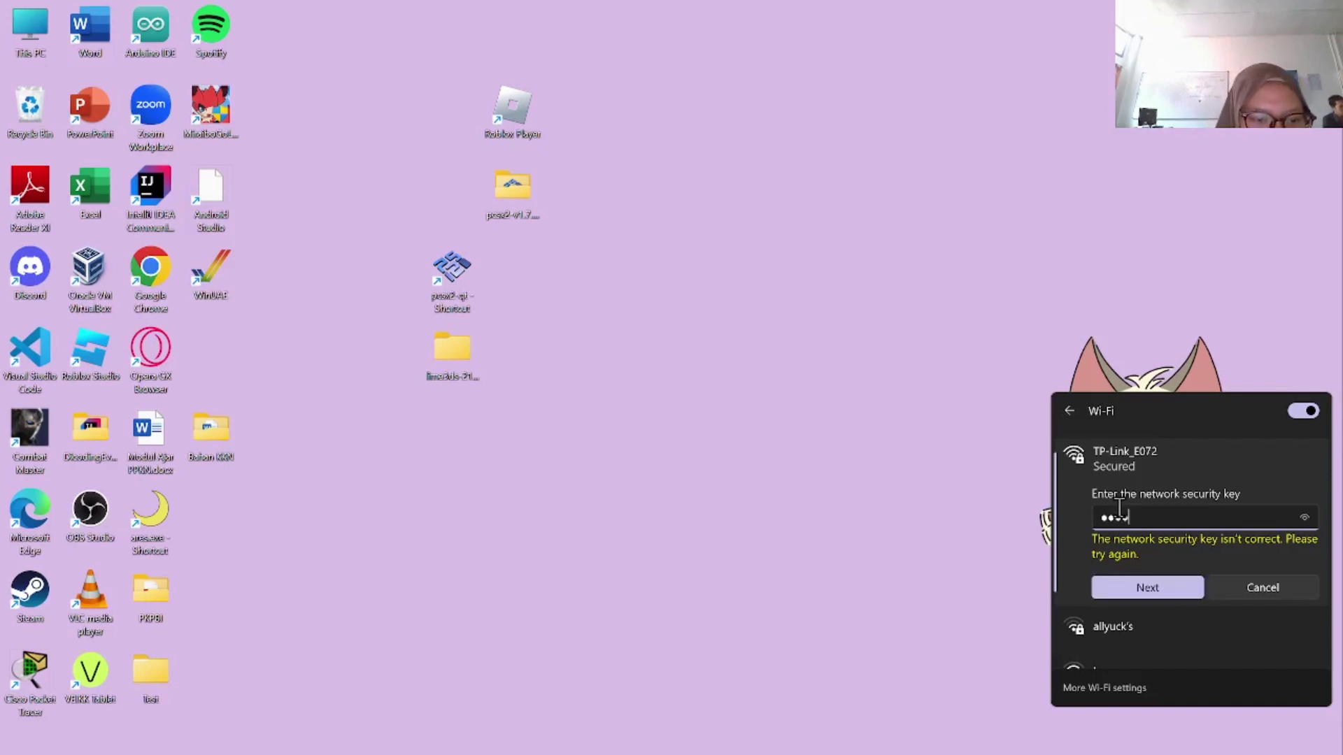
type("•••")
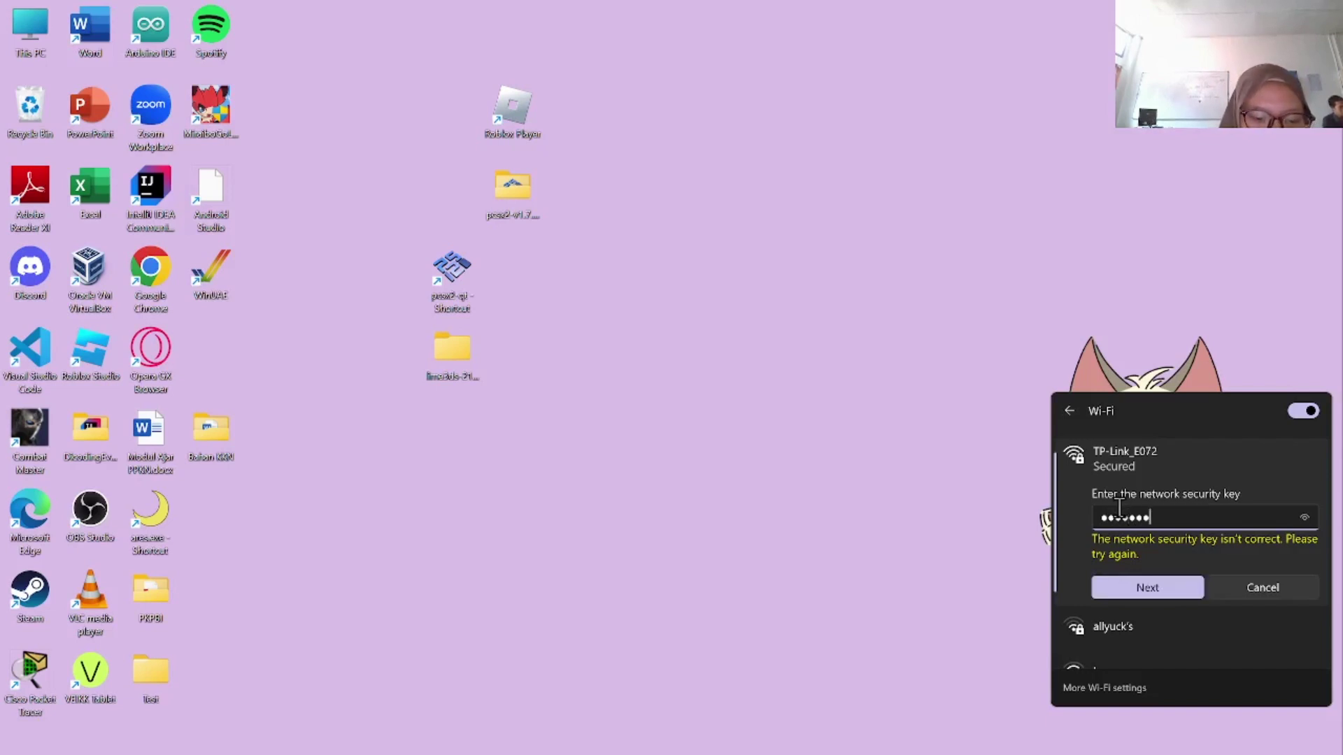
type("•")
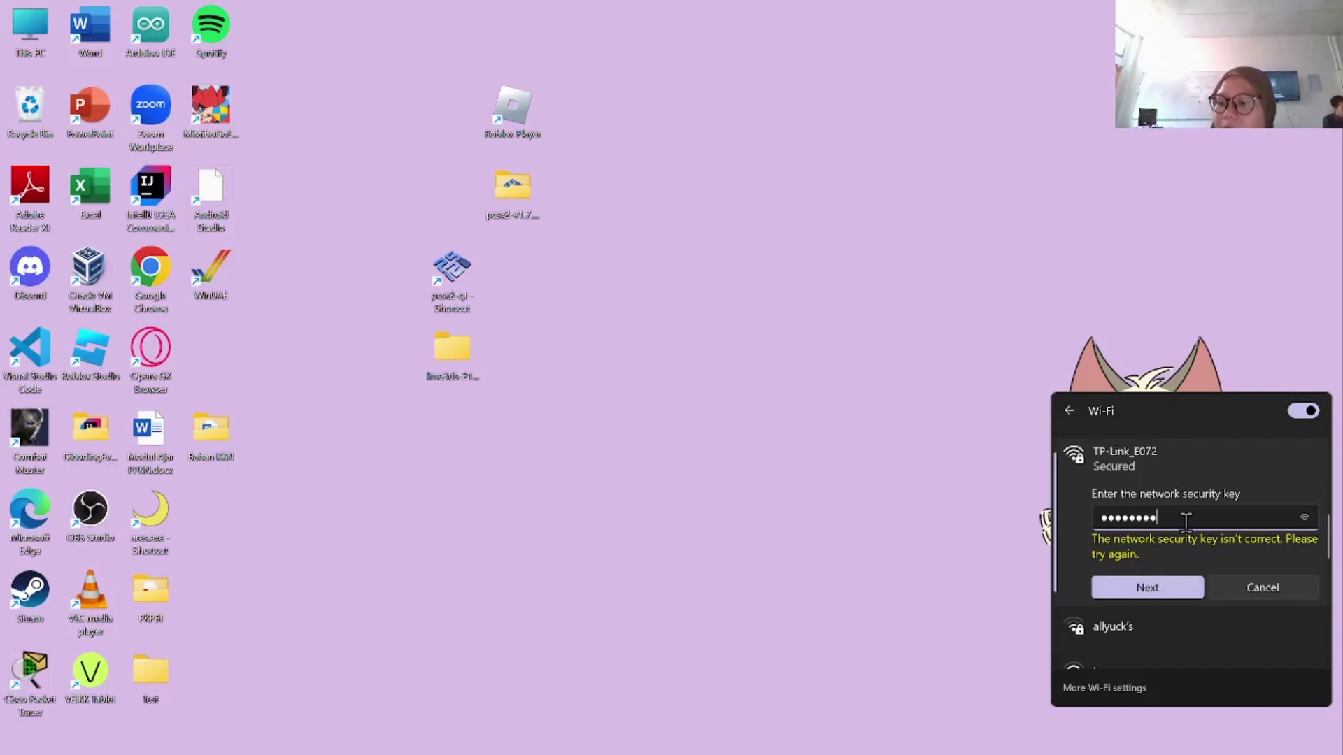
key("Return")
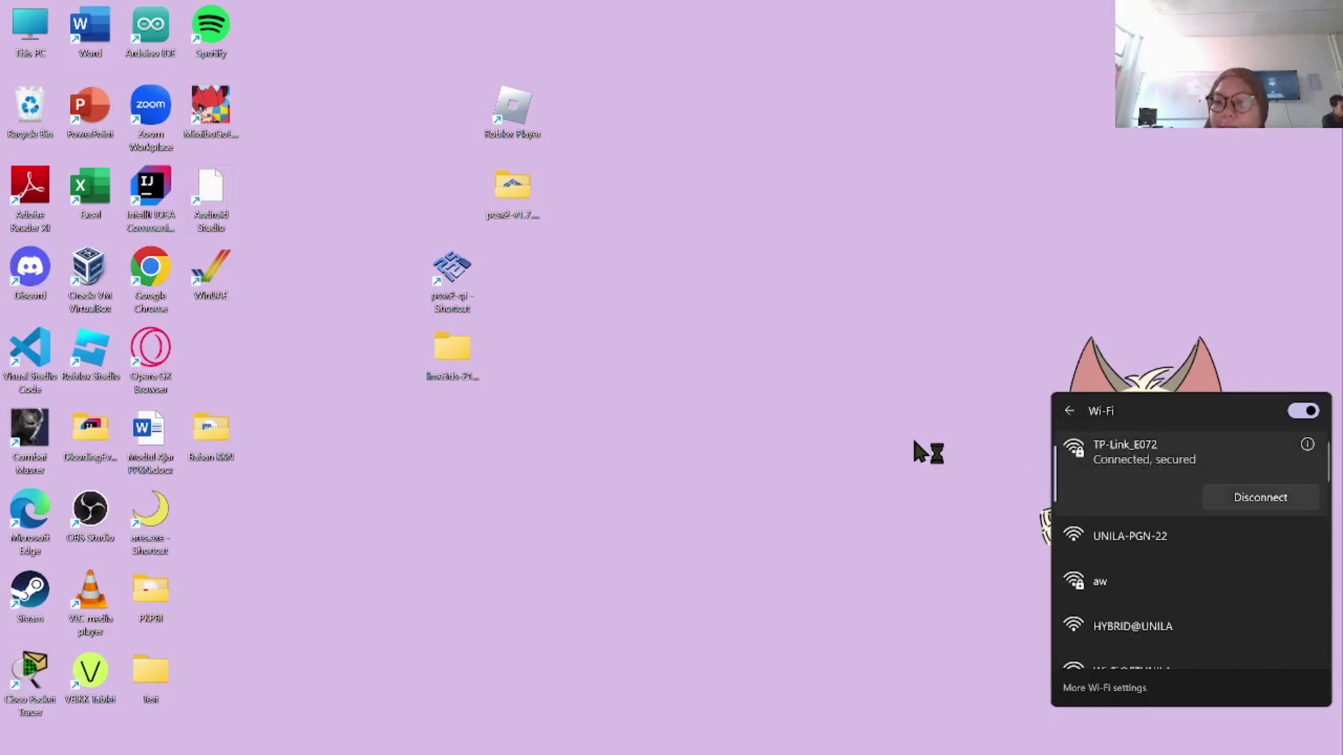
left_click(902, 459)
Step: Launch Chrome with a profile and load 192.168.0.1 to reach the TP-Link setup page
mouse_move(761, 747)
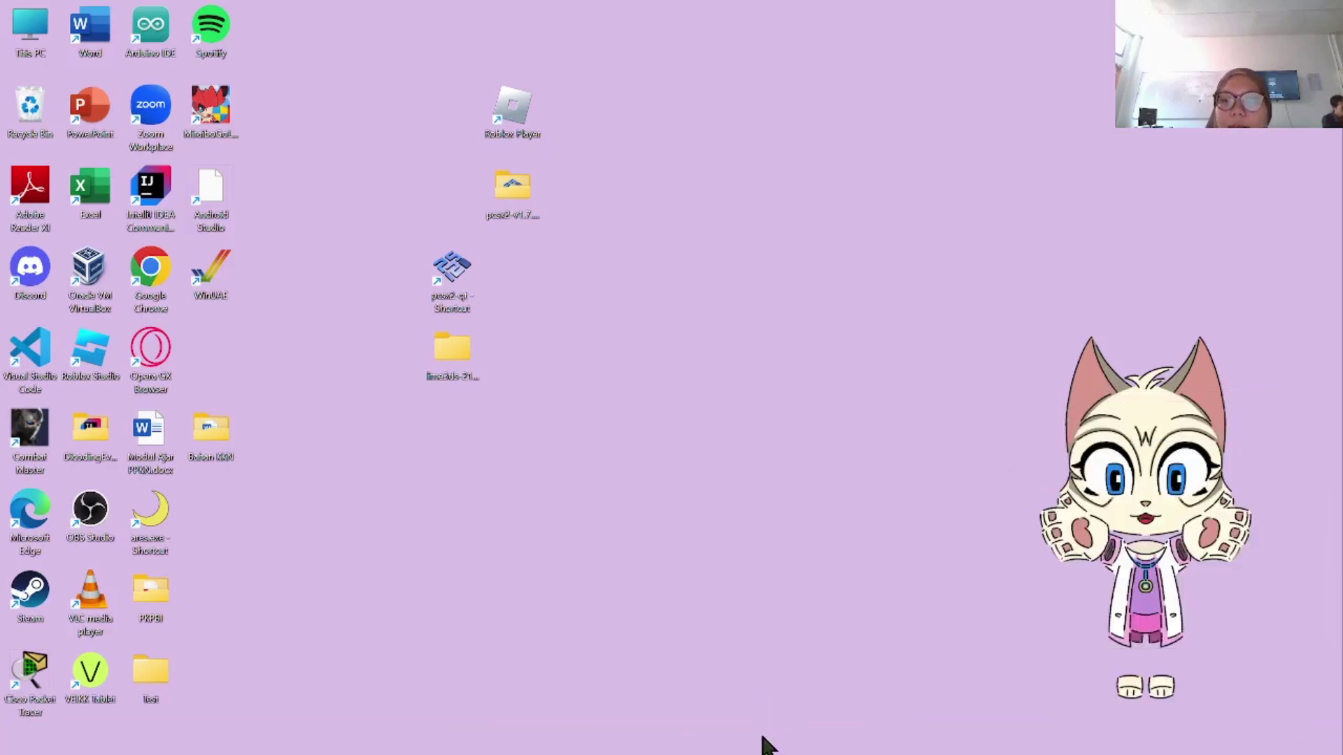
left_click(759, 736)
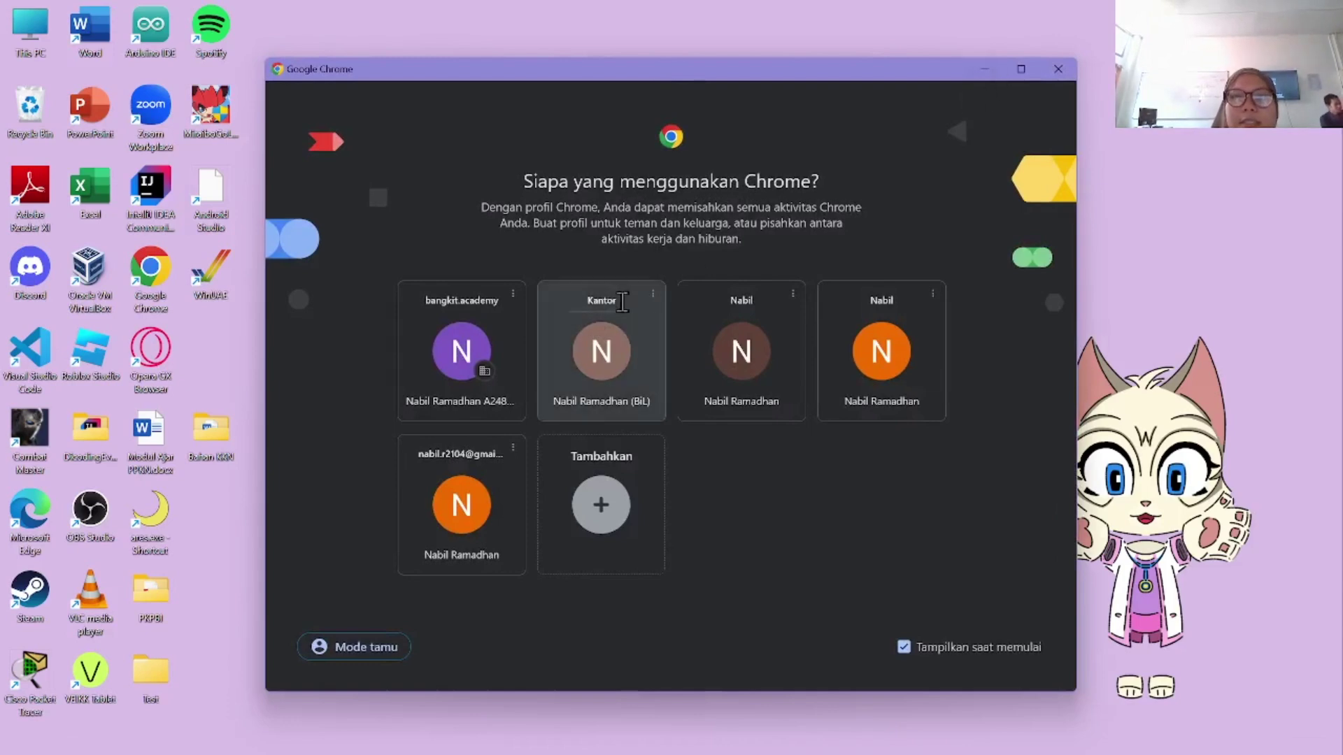
left_click(627, 362)
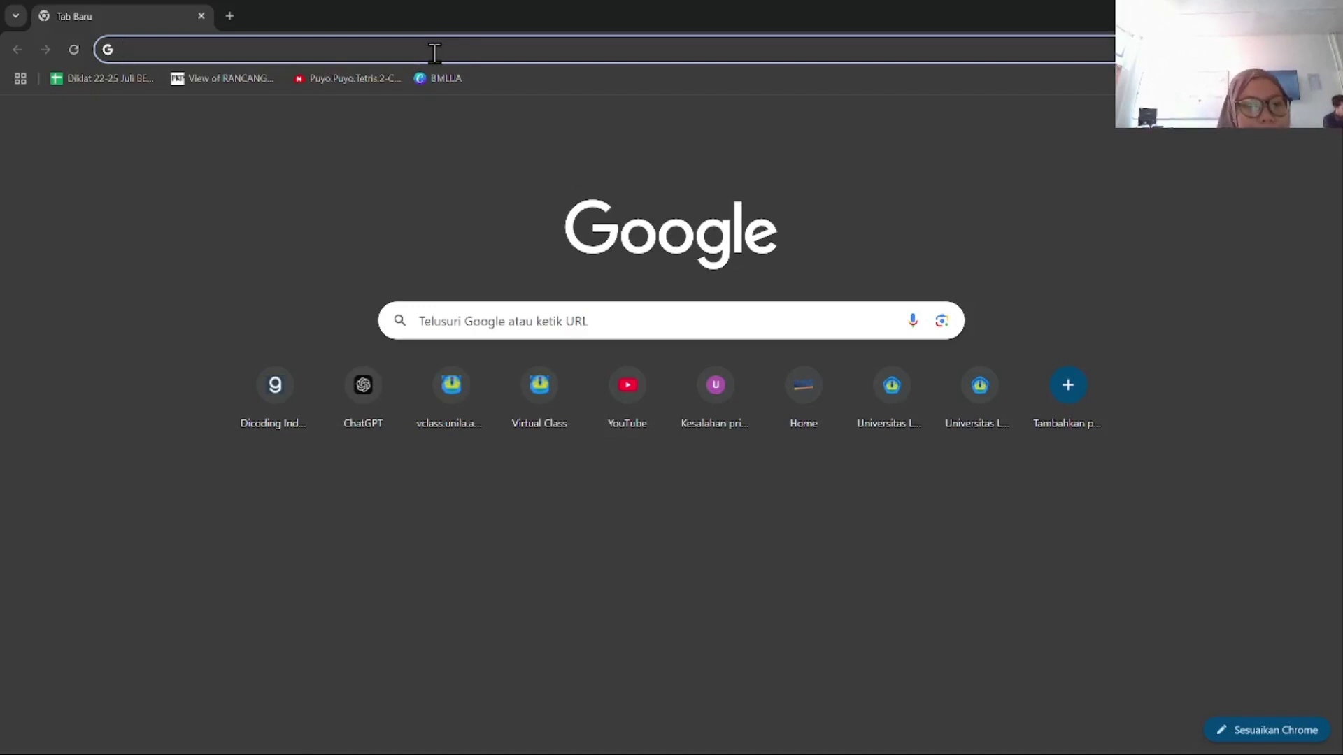
type("192")
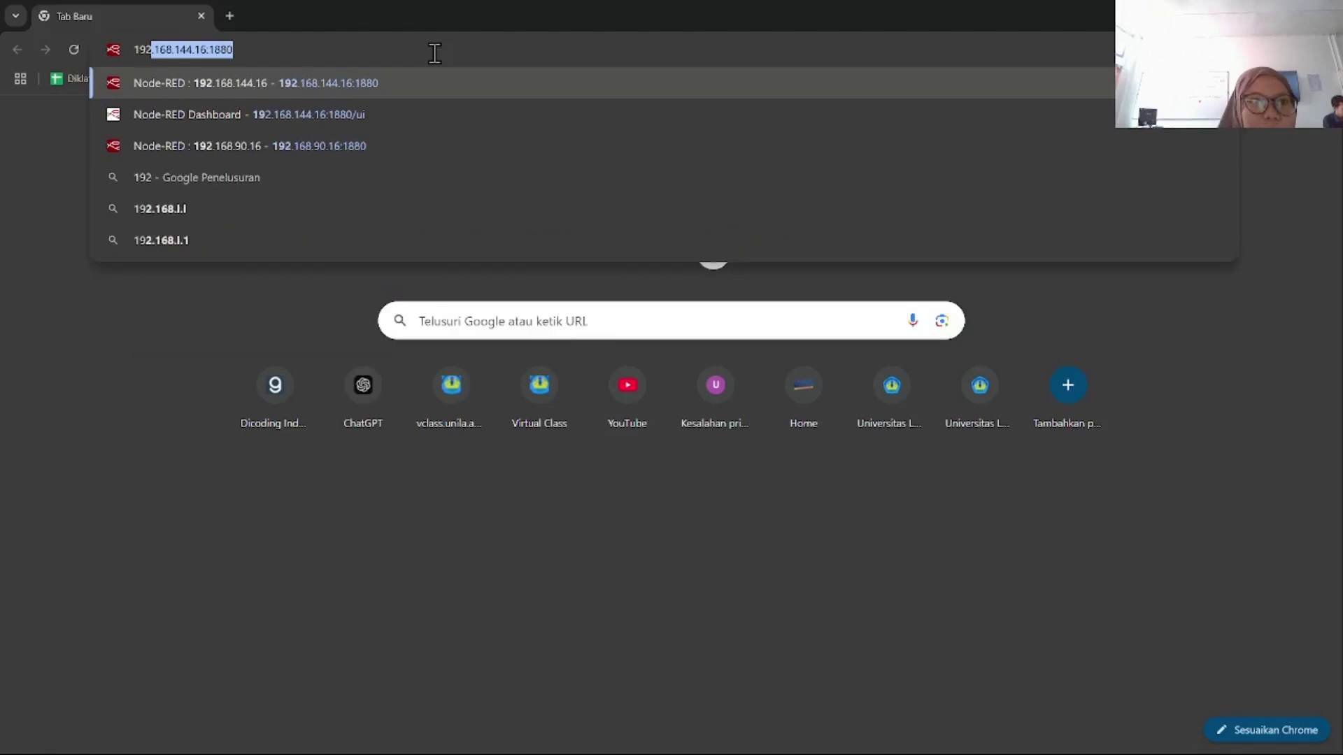
type(".")
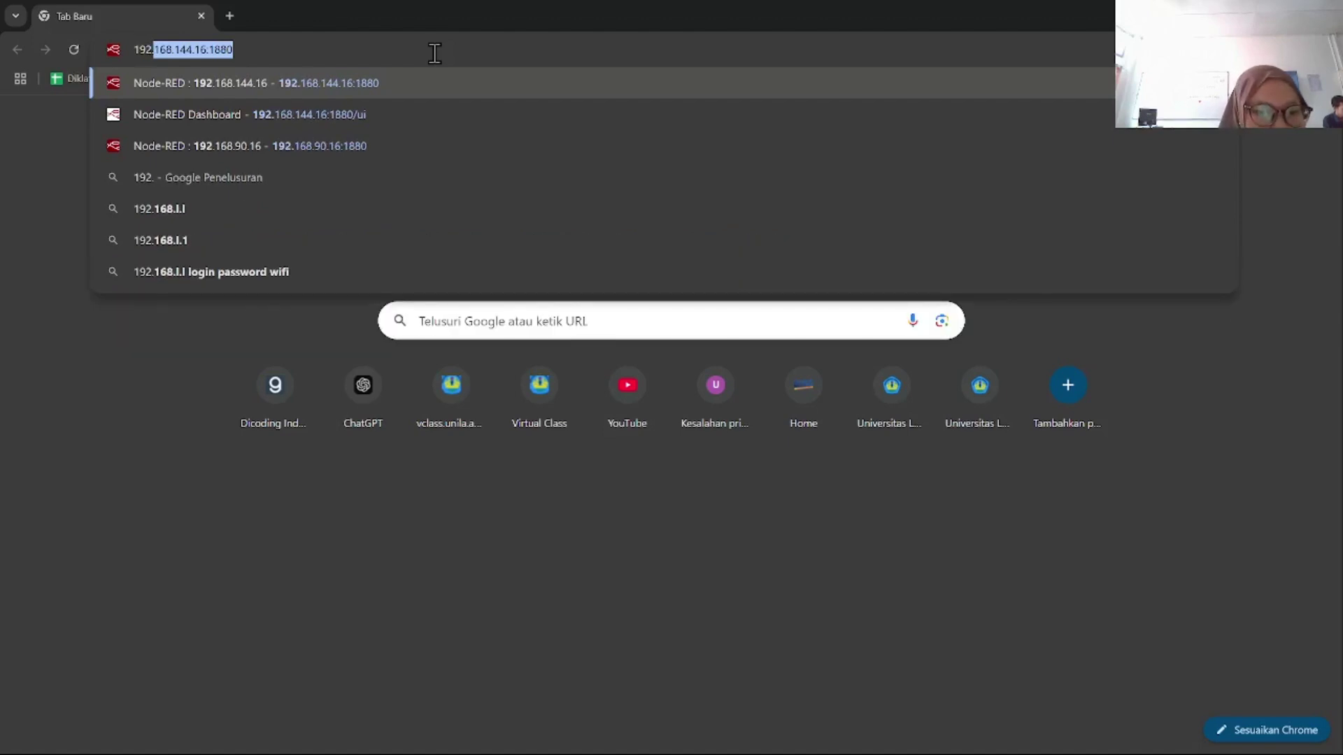
type("168")
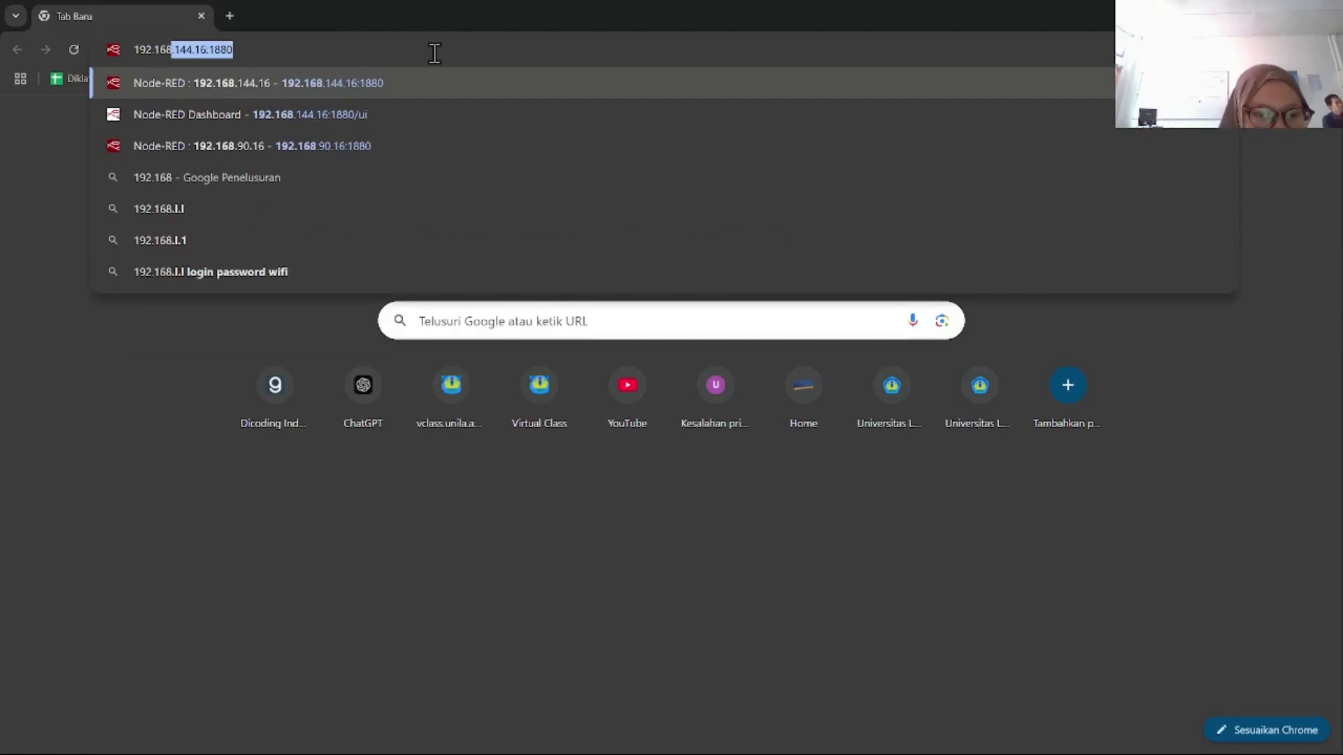
type(".0.1")
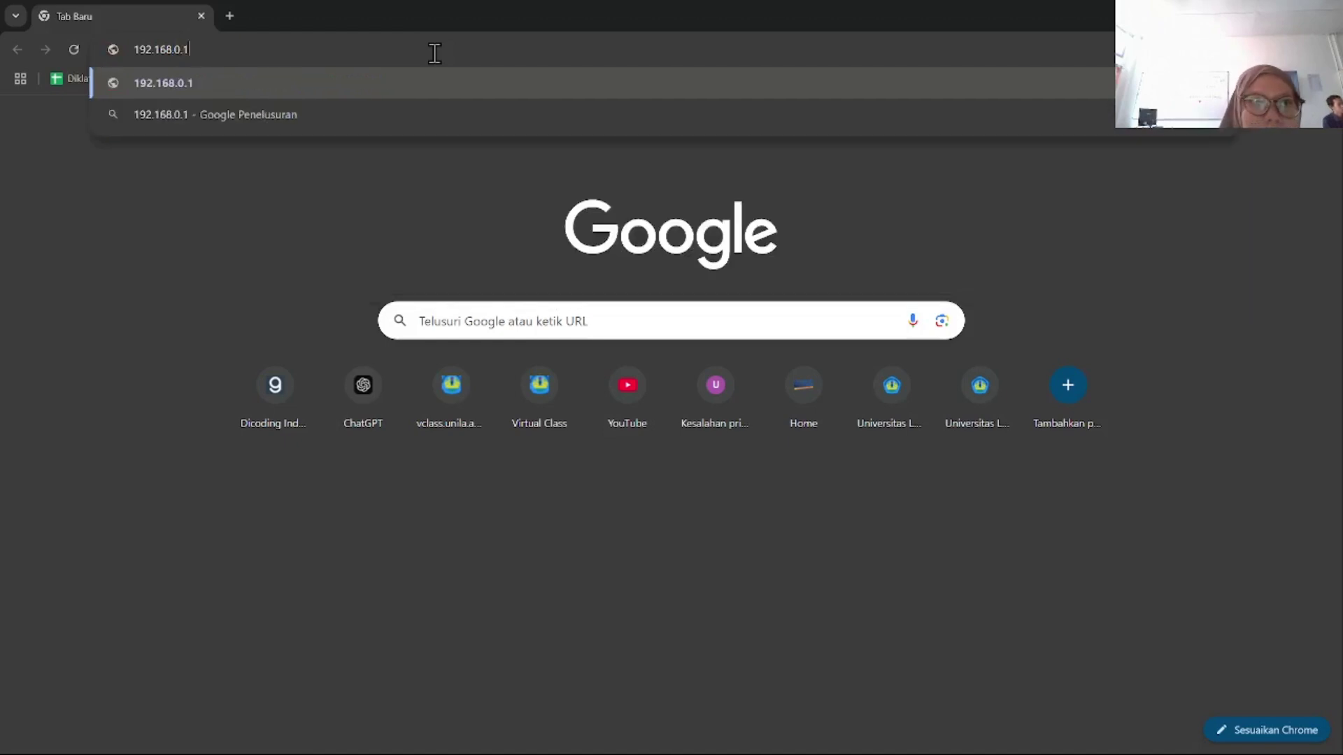
key("Return")
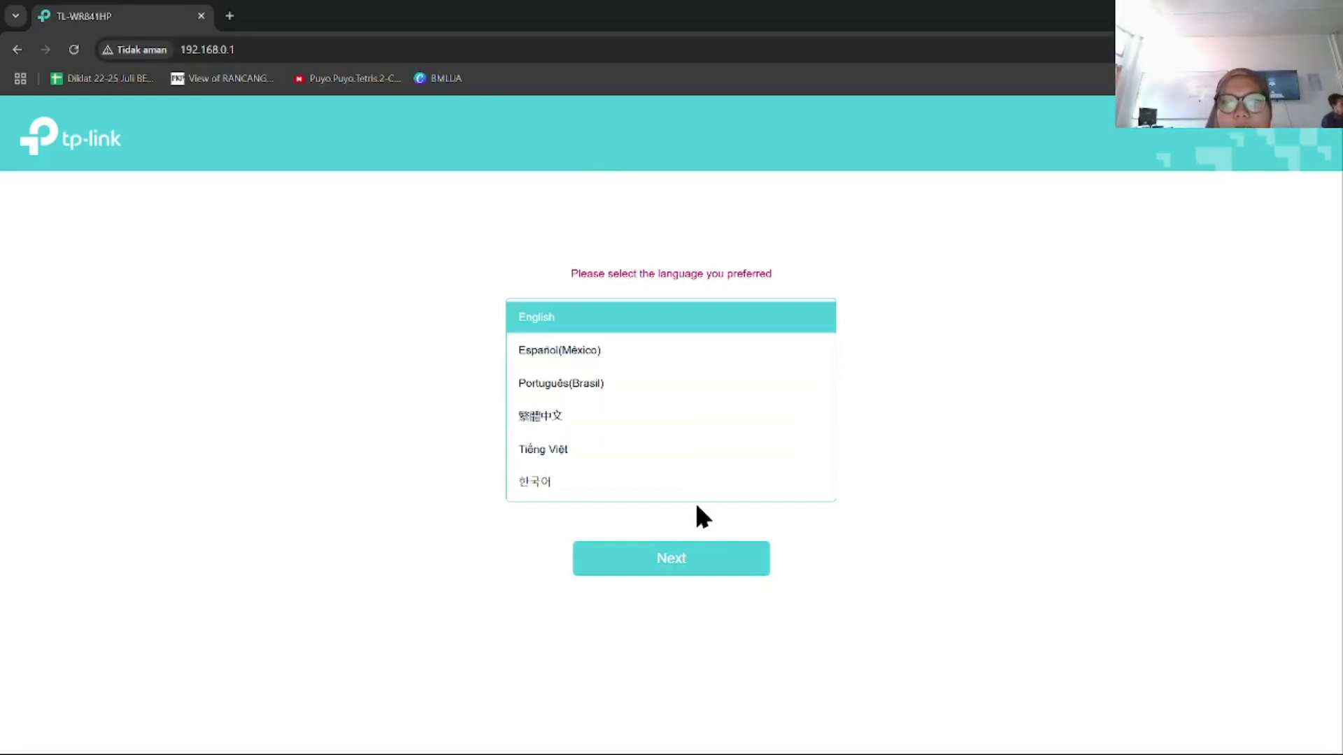
Step: Keep English, then log in with the admin username and the router's password
left_click(697, 560)
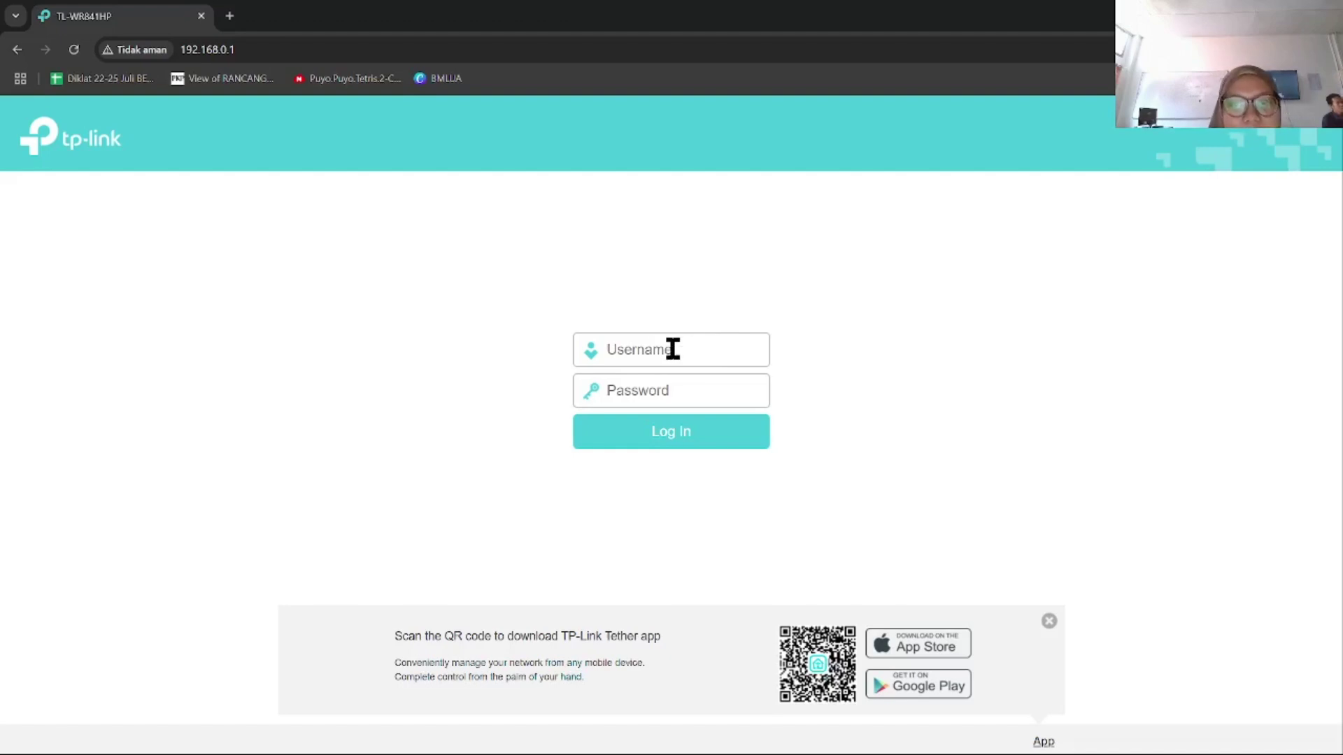
left_click(652, 348)
type("ad")
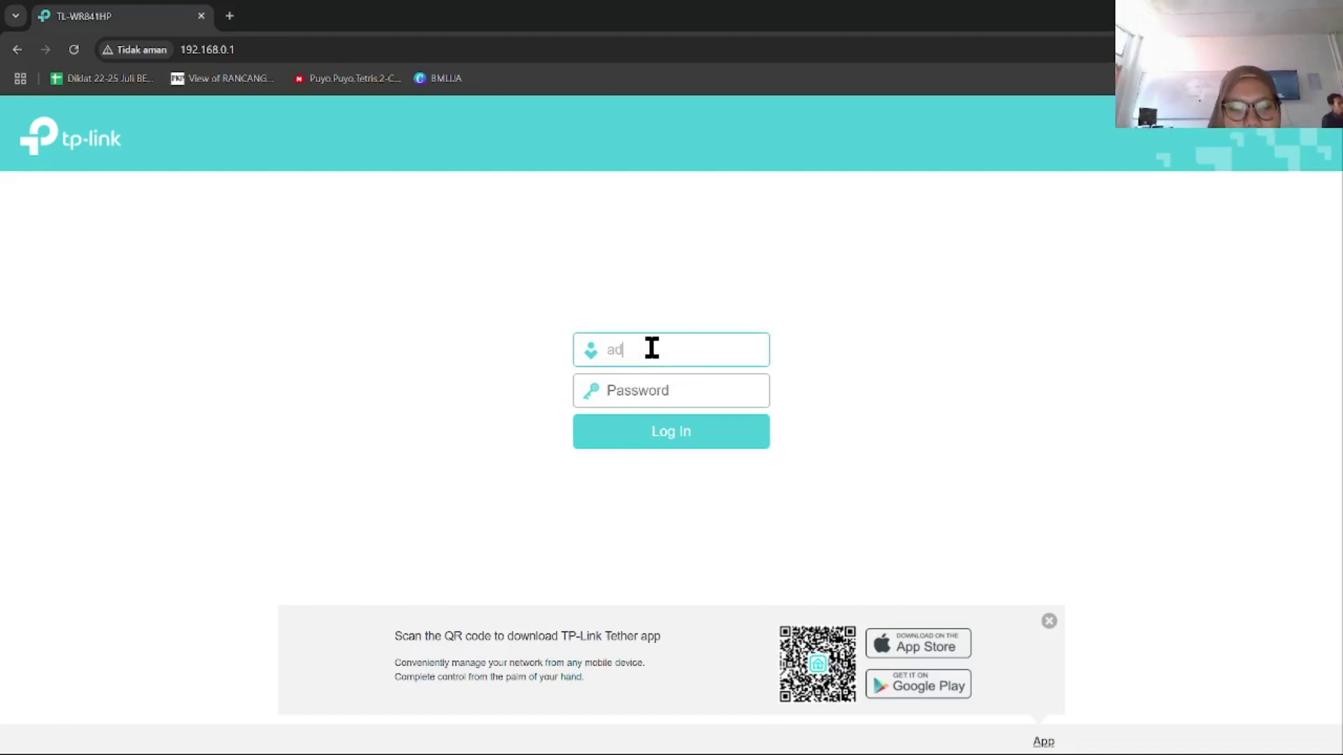
type("min")
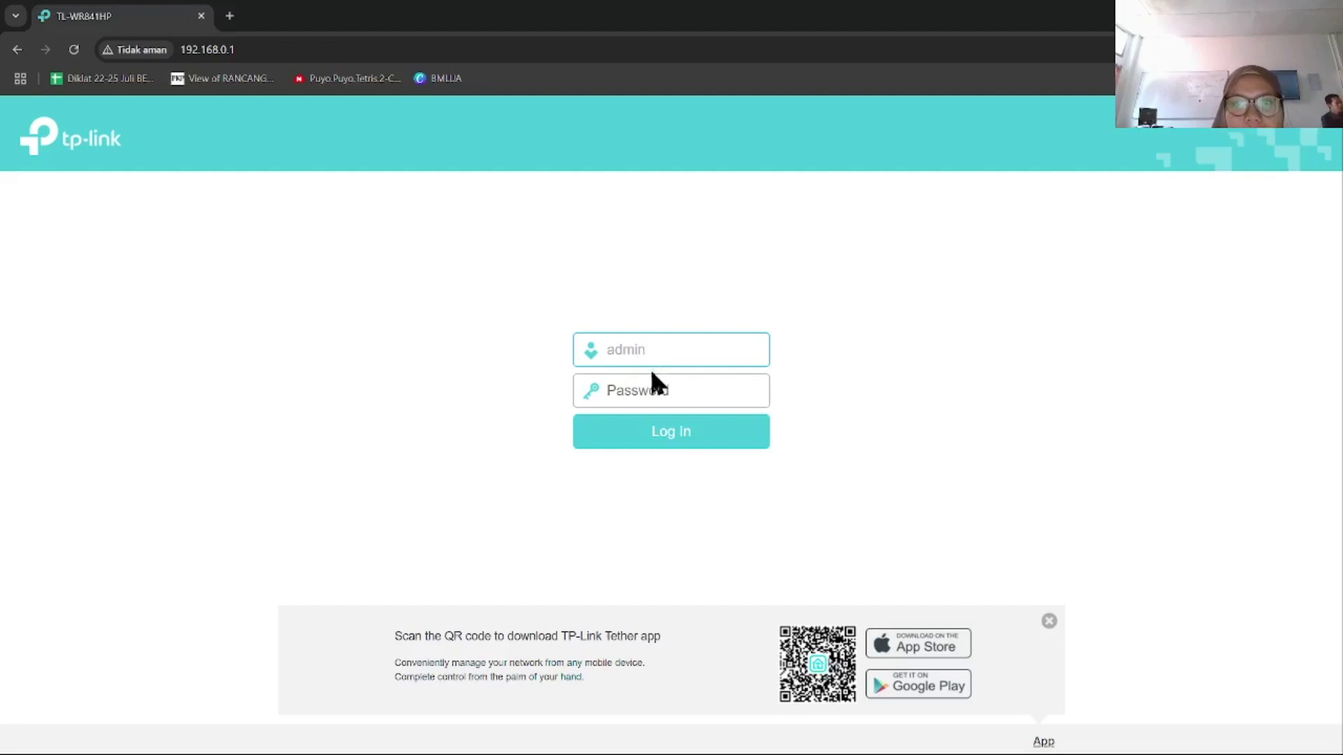
left_click(654, 393)
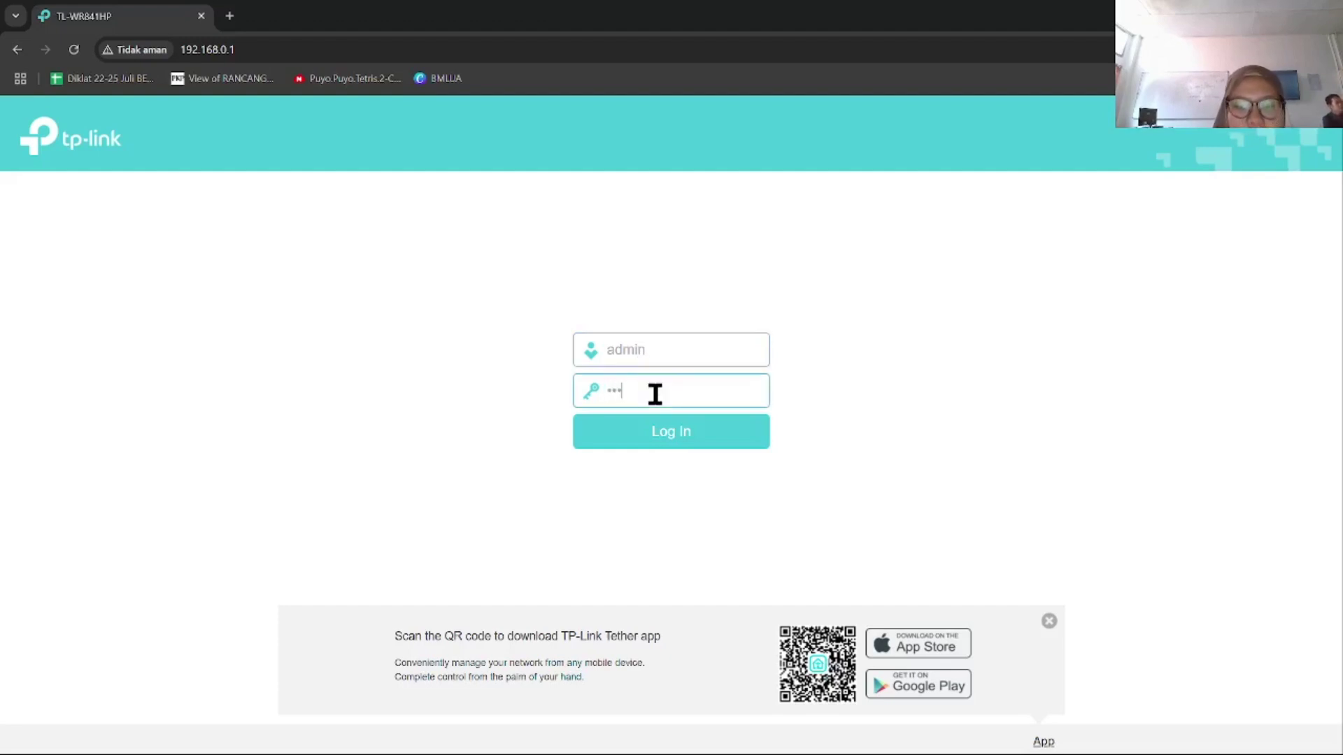
left_click(672, 434)
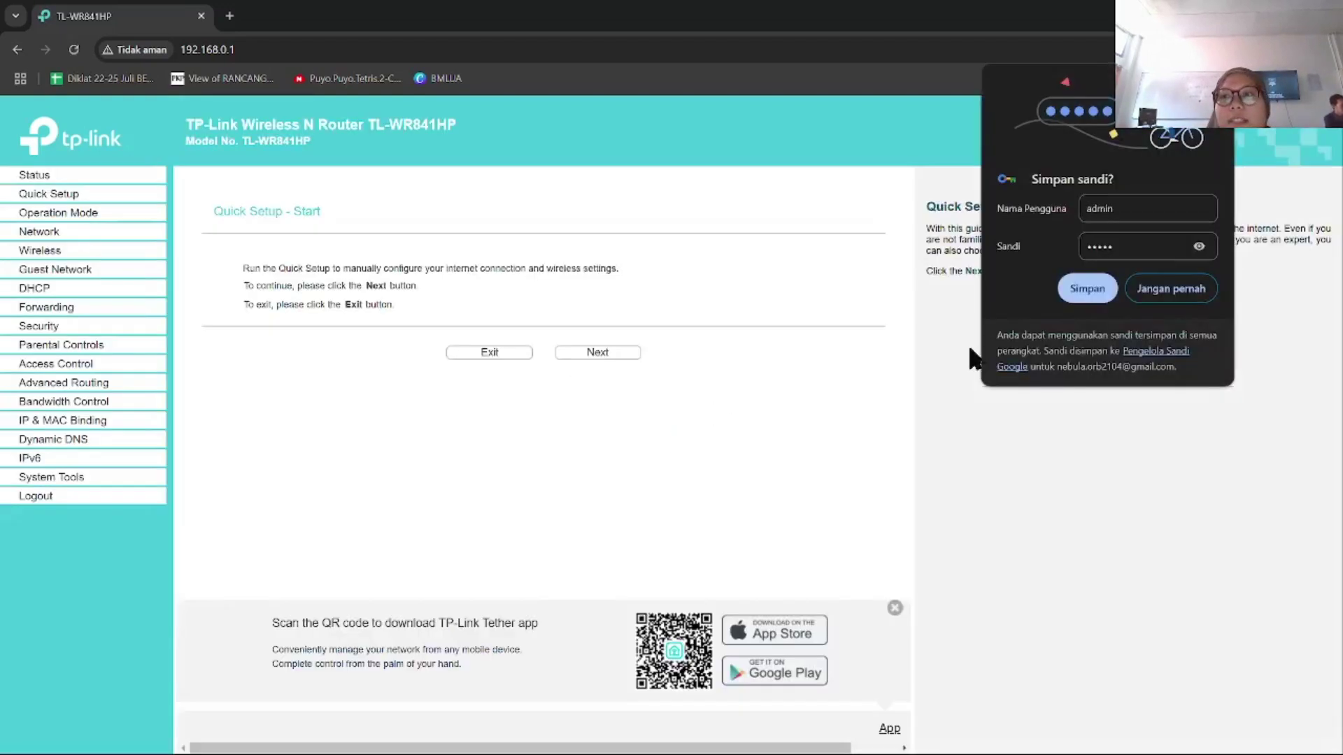
Step: Save the login in Chrome, start Quick Setup, and choose Access Point operation mode
left_click(1088, 288)
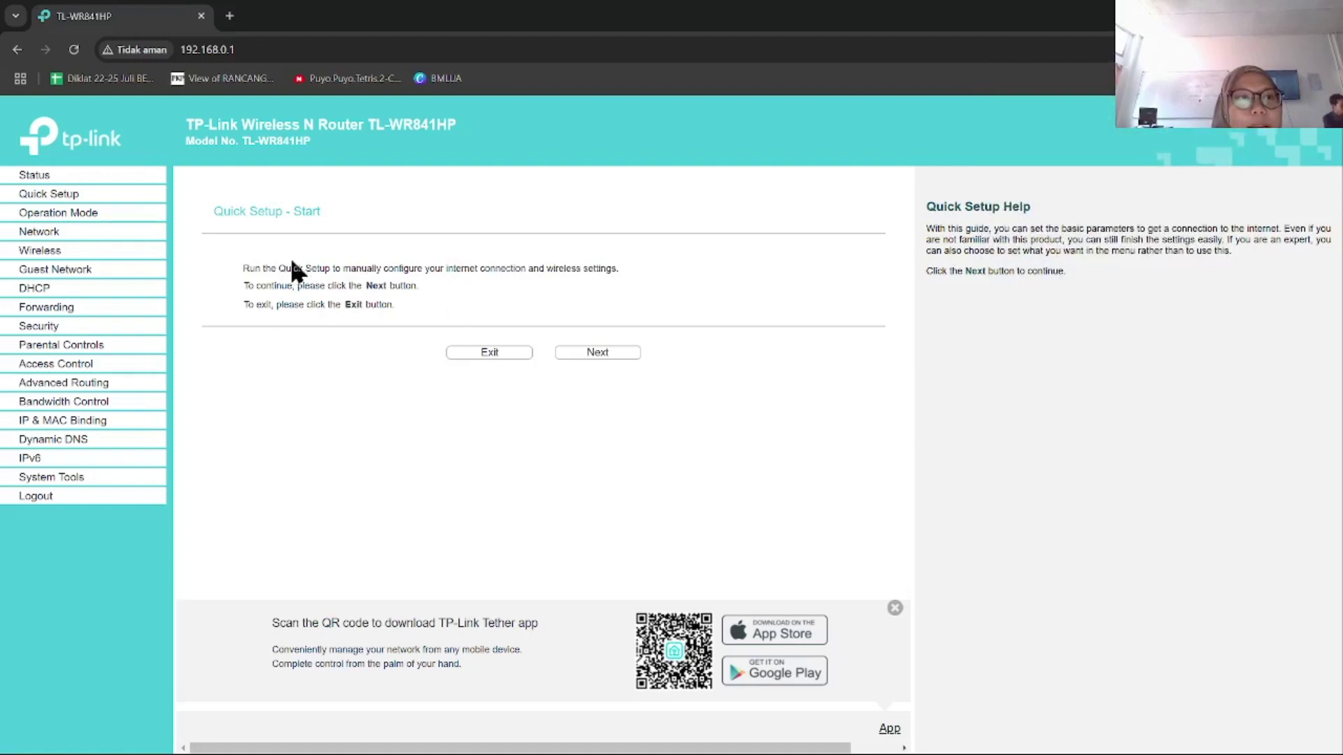
left_click(63, 196)
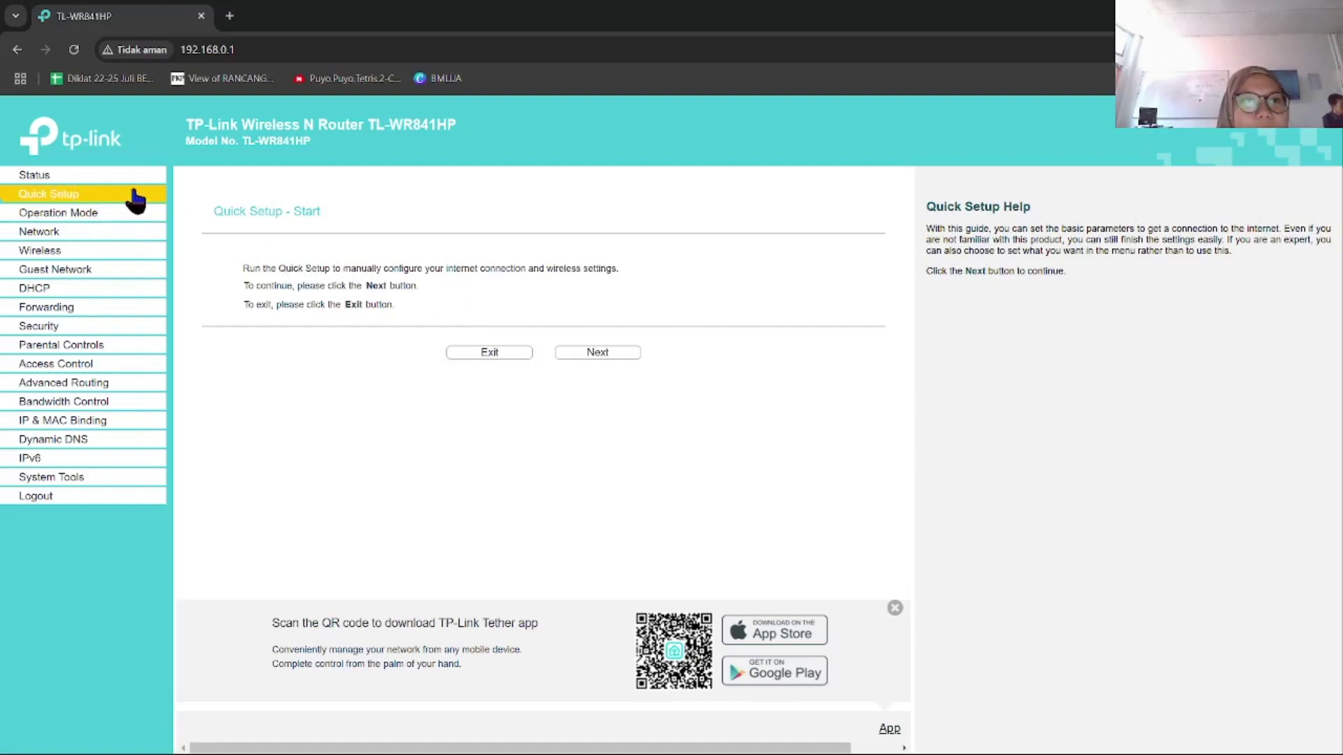
left_click(590, 354)
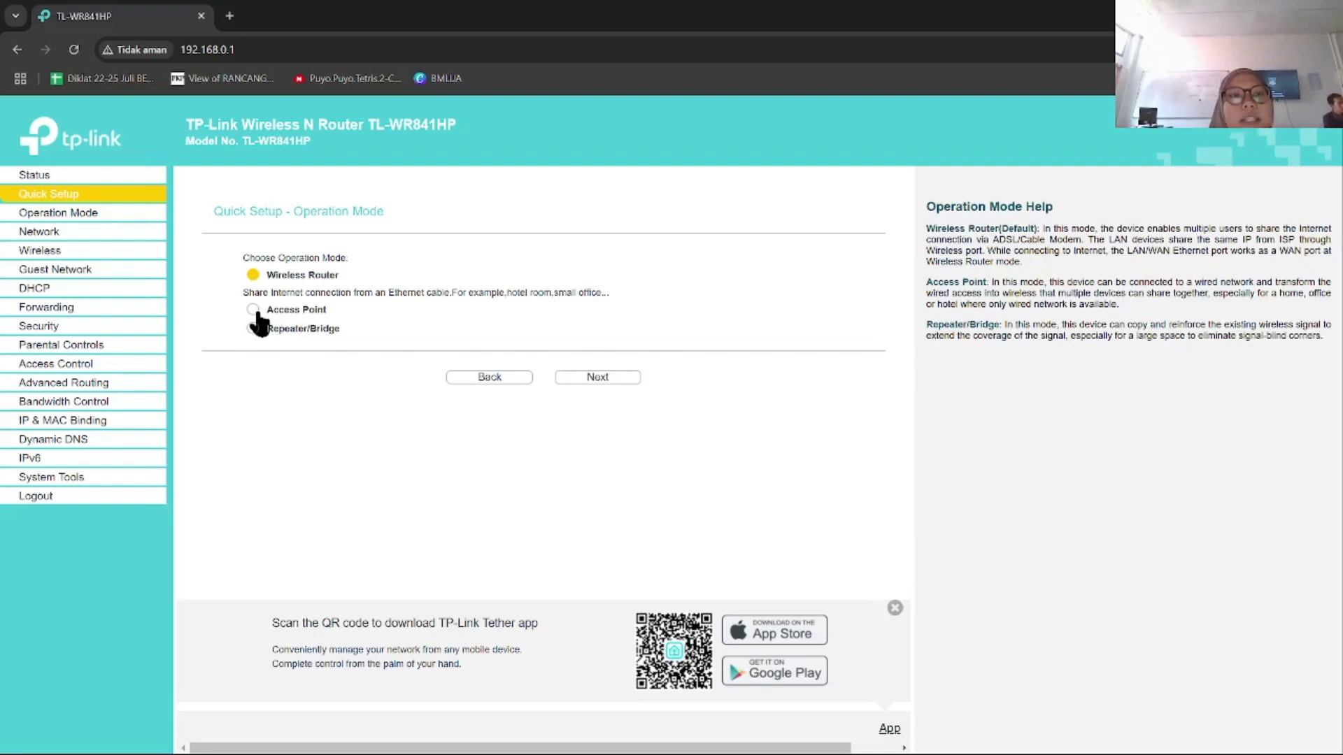
left_click(256, 312)
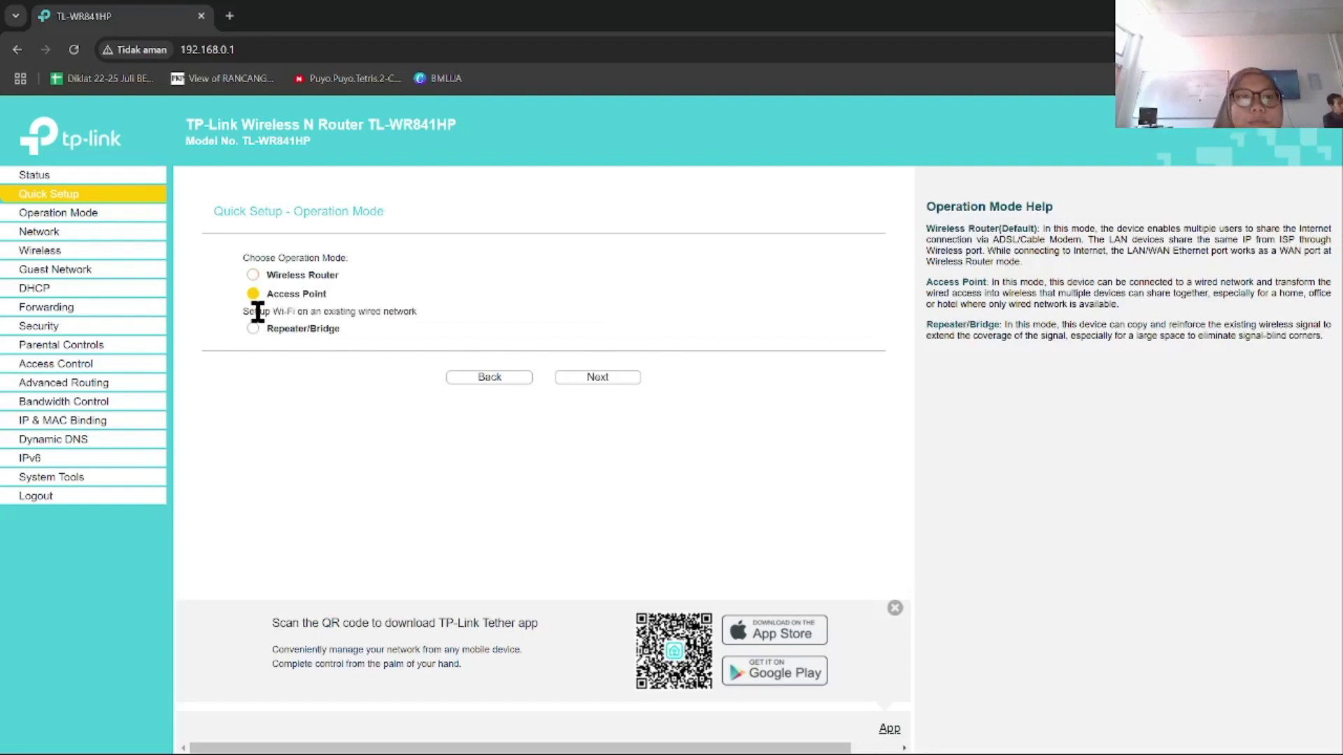
left_click(615, 381)
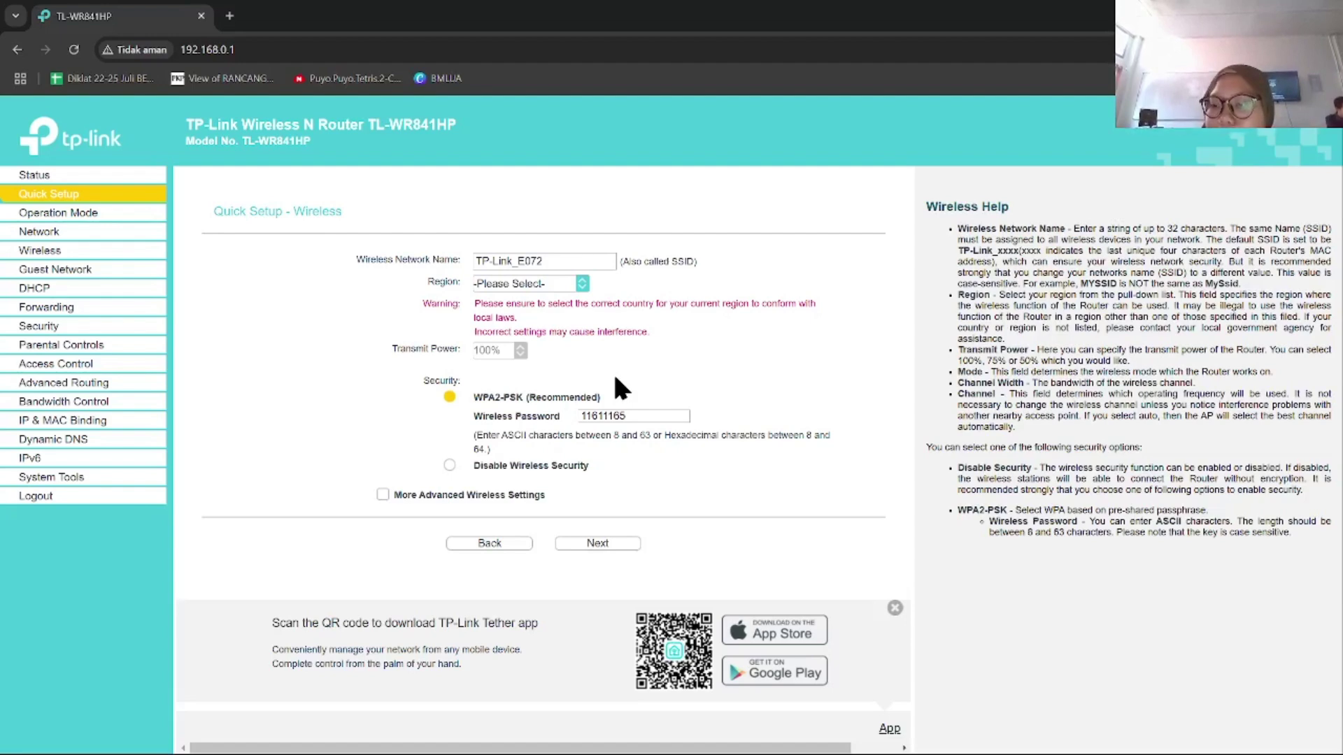
Step: Replace the wireless network name TP-Link_E072 with 'AP Jarkom'
left_click(558, 261)
key("BackSpace")
key("BackSpace")
key("BackSpace")
key("BackSpace")
key("BackSpace")
key("BackSpace")
key("BackSpace")
key("BackSpace")
key("BackSpace")
key("BackSpace")
key("BackSpace")
key("BackSpace")
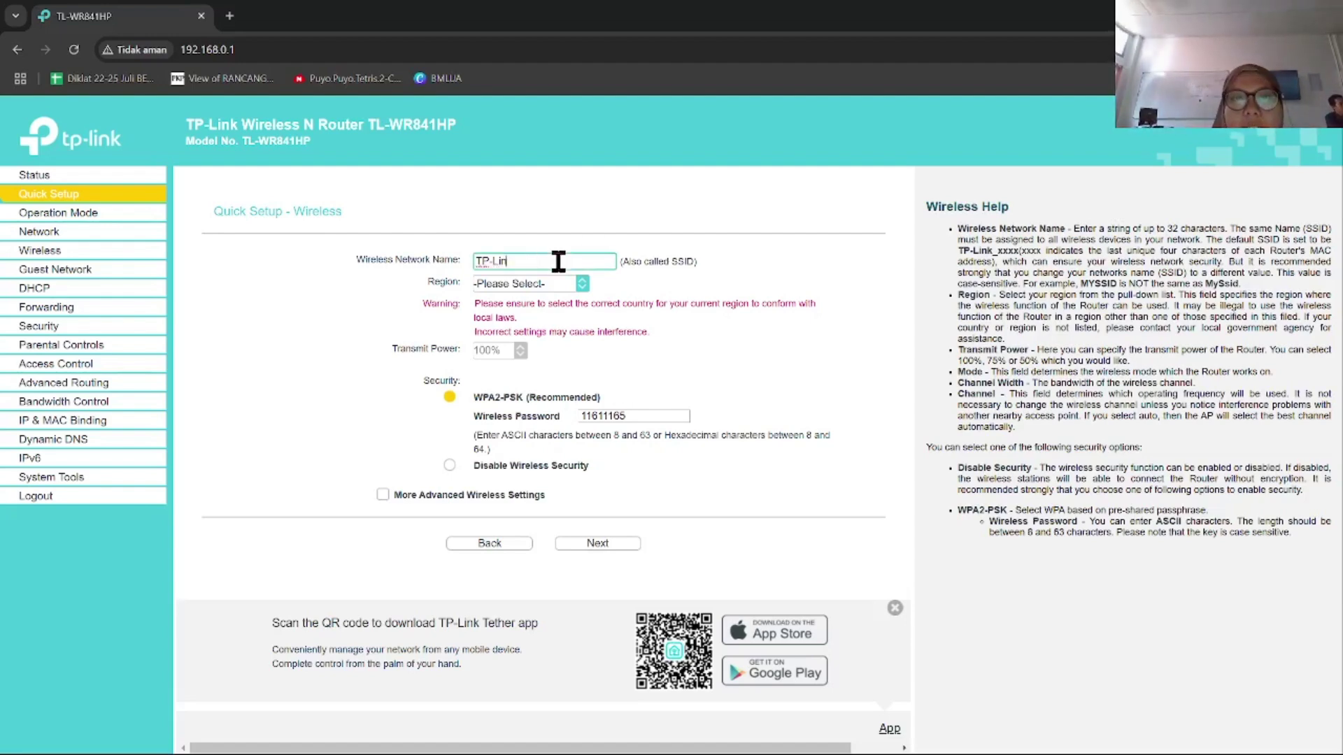
type("AP")
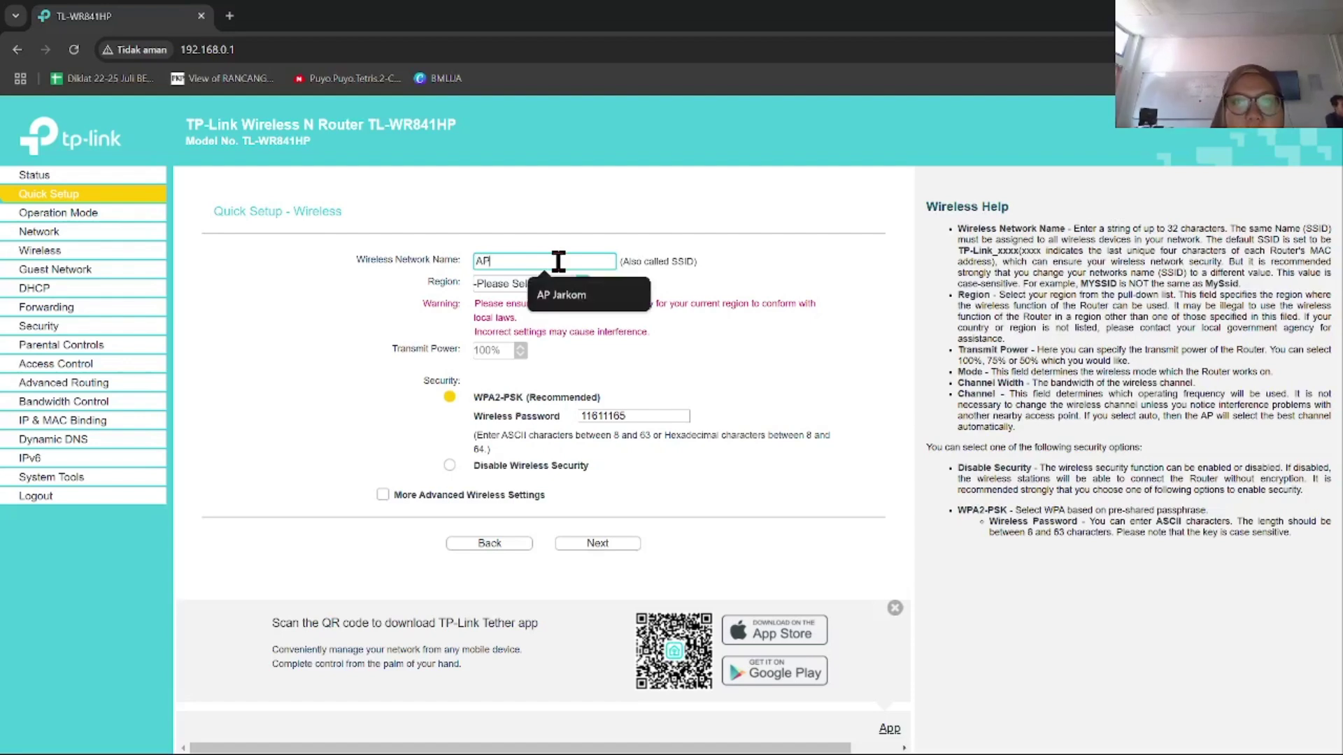
type(" jark")
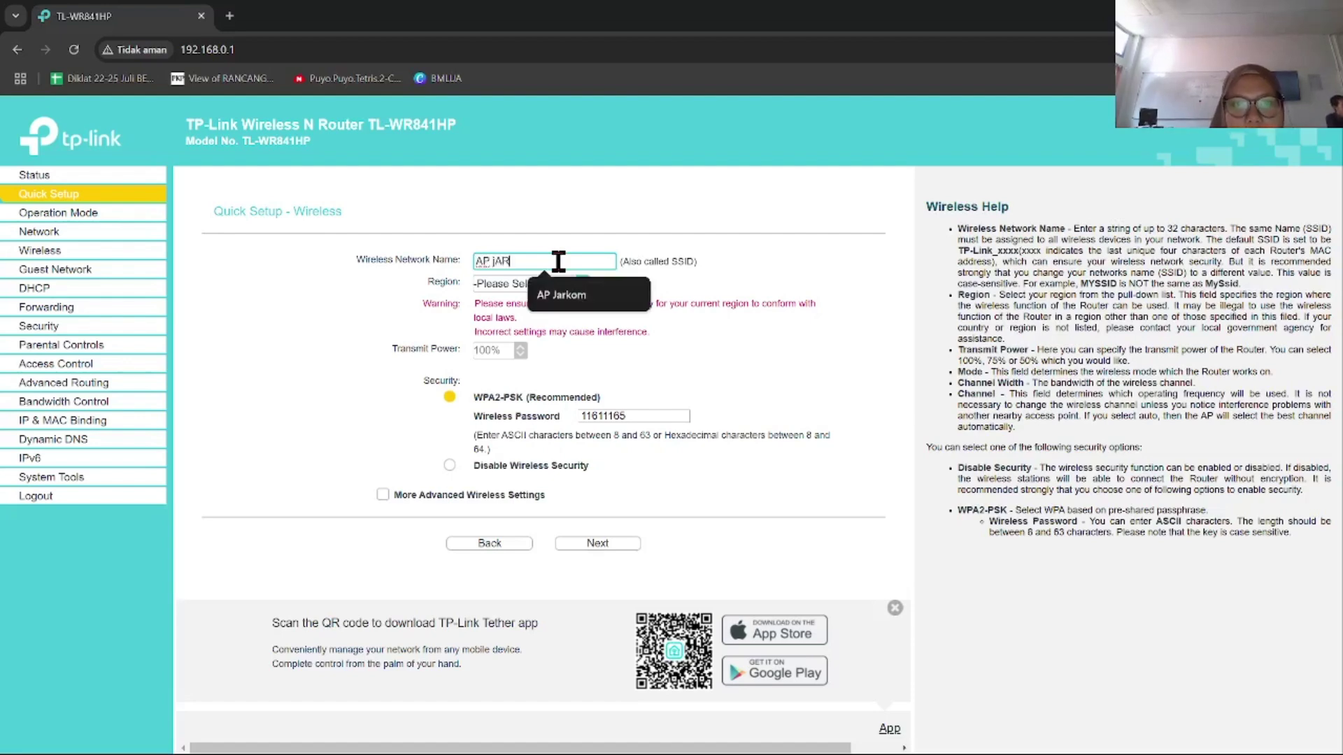
key("BackSpace")
key("BackSpace")
key("BackSpace")
key("BackSpace")
type("Jarkom")
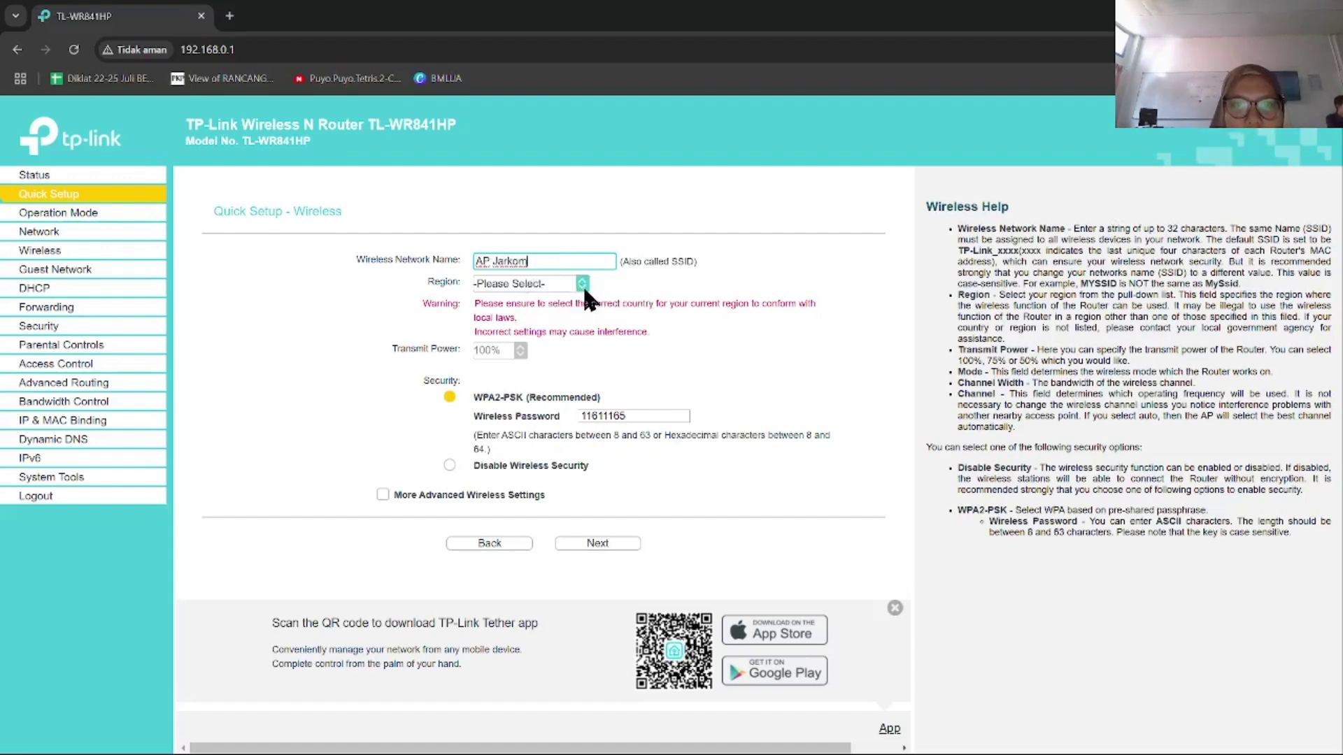
Step: Set the region to Indonesia and enter a new wireless password
left_click(582, 283)
scroll(518, 455, "down", 8)
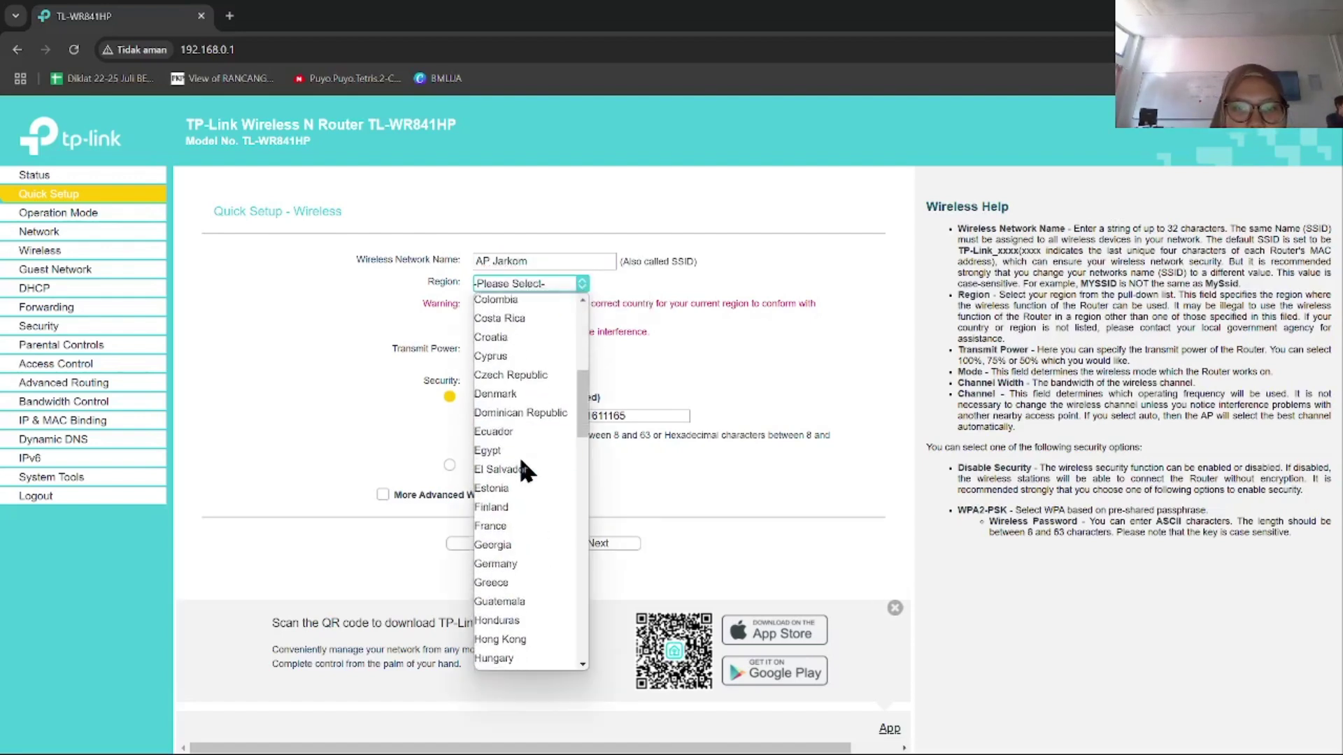
left_click(502, 536)
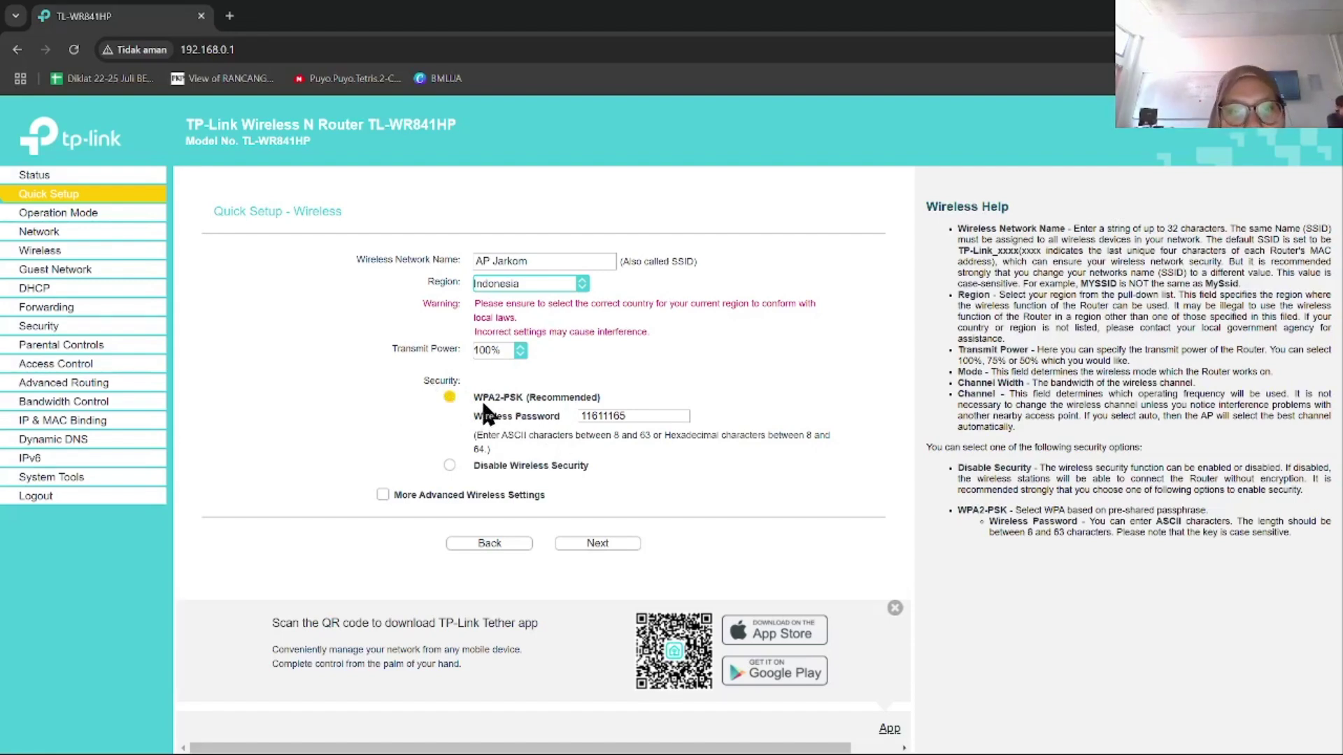
left_click(641, 417)
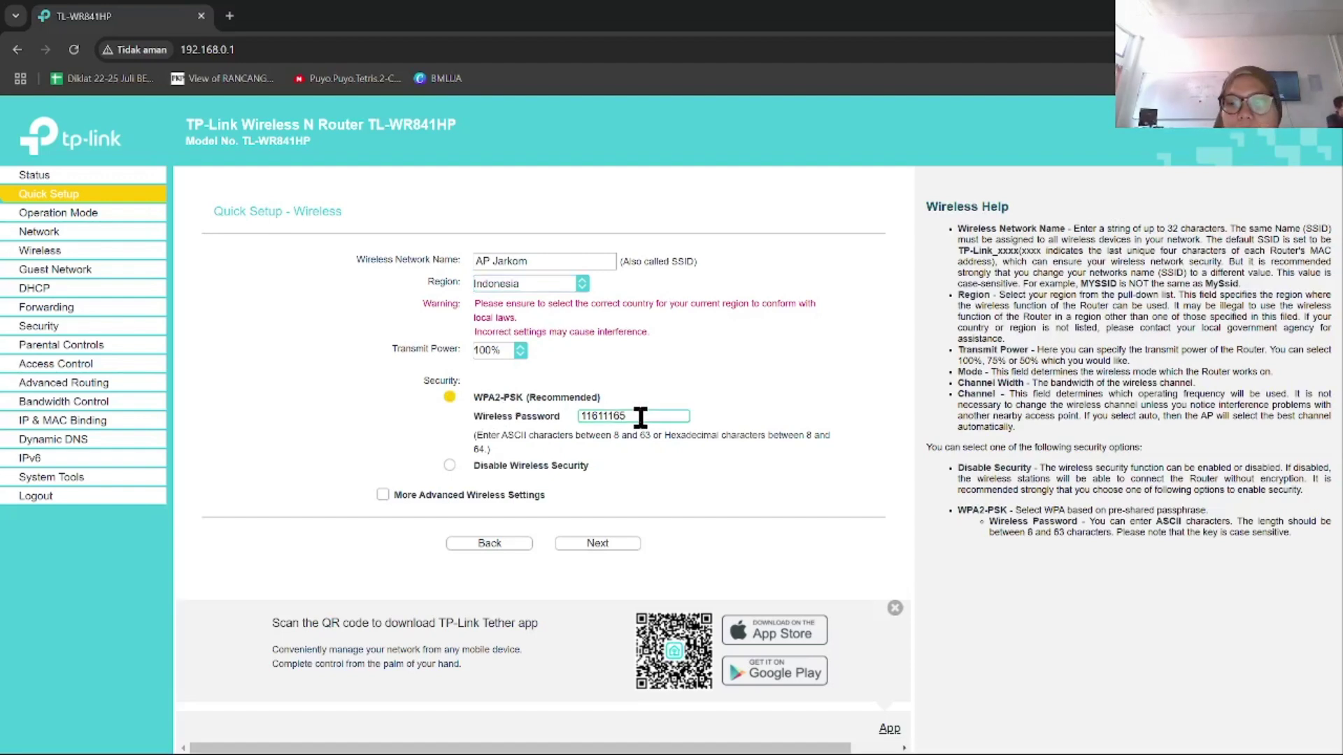
key("BackSpace")
key("BackSpace")
key("BackSpace")
key("BackSpace")
key("BackSpace")
key("BackSpace")
key("BackSpace")
key("BackSpace")
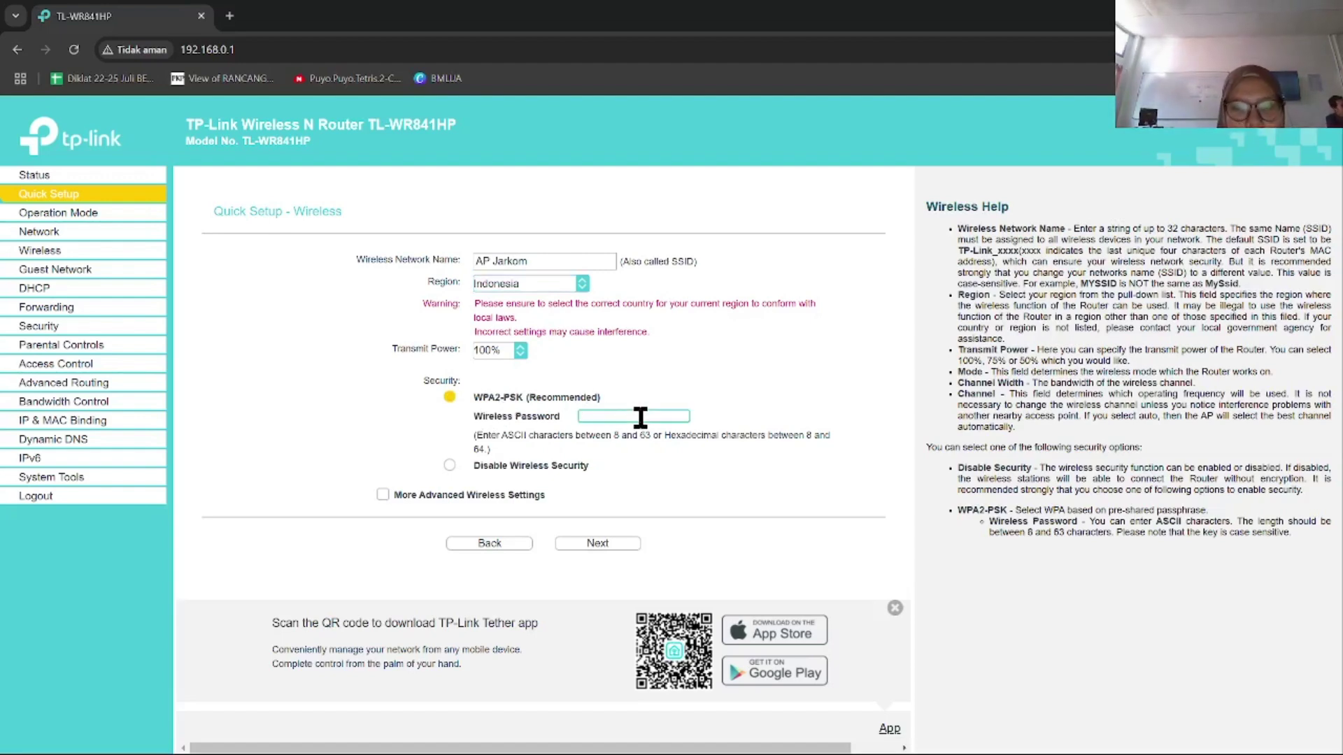
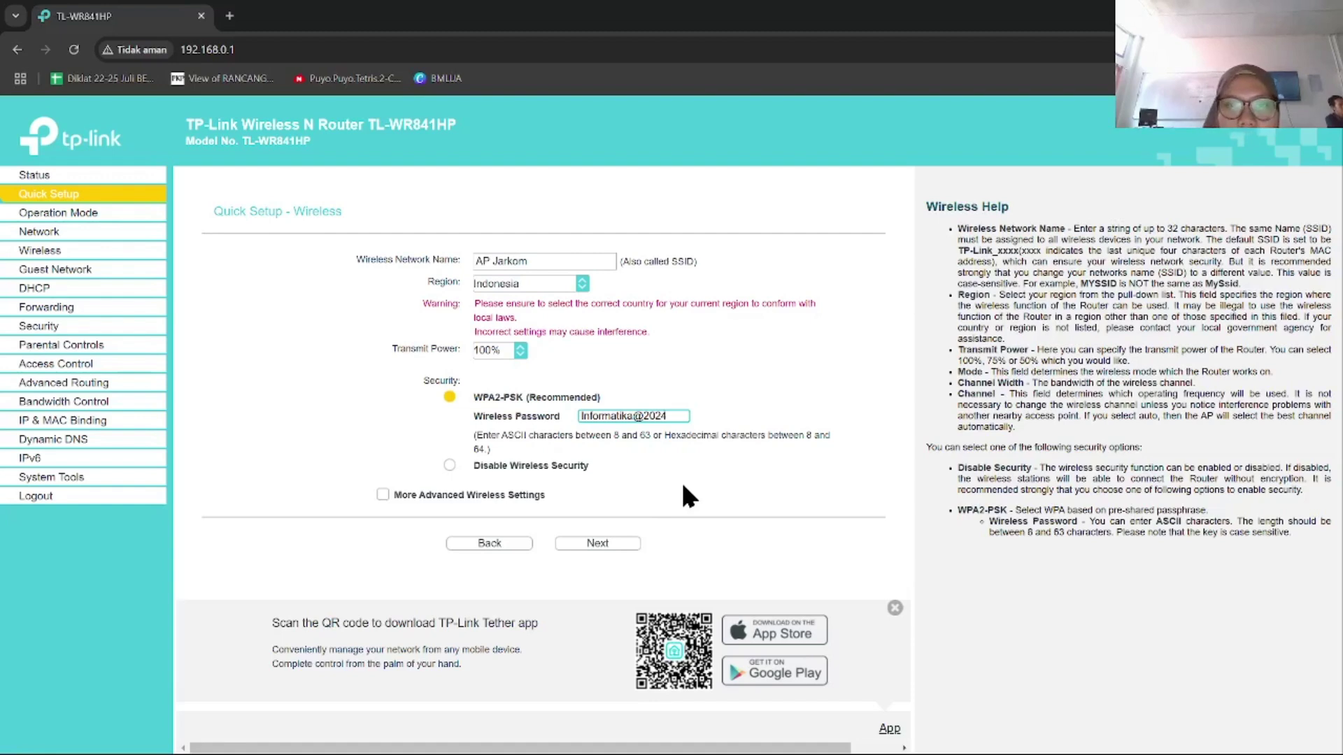
Step: Show the advanced wireless options, keeping 11bgn mixed and Auto channel, then continue
left_click(383, 495)
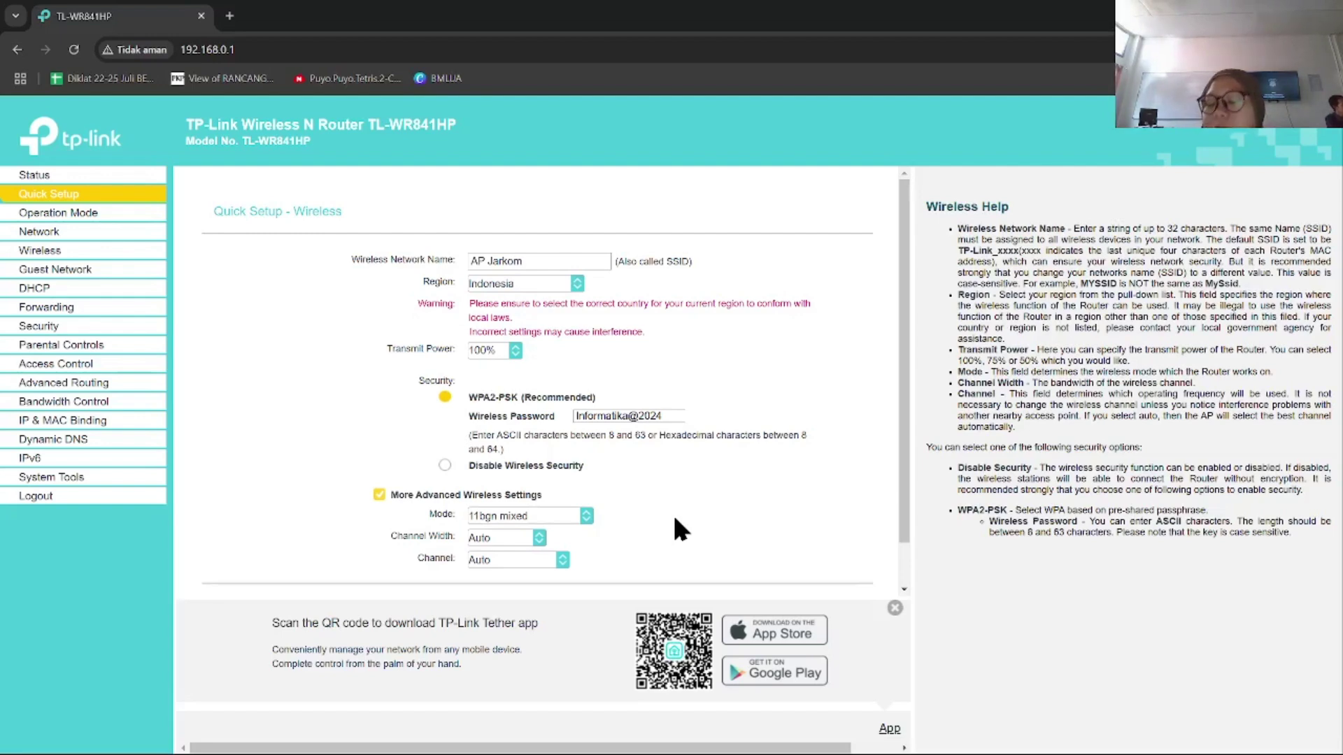
scroll(676, 521, "down", 1)
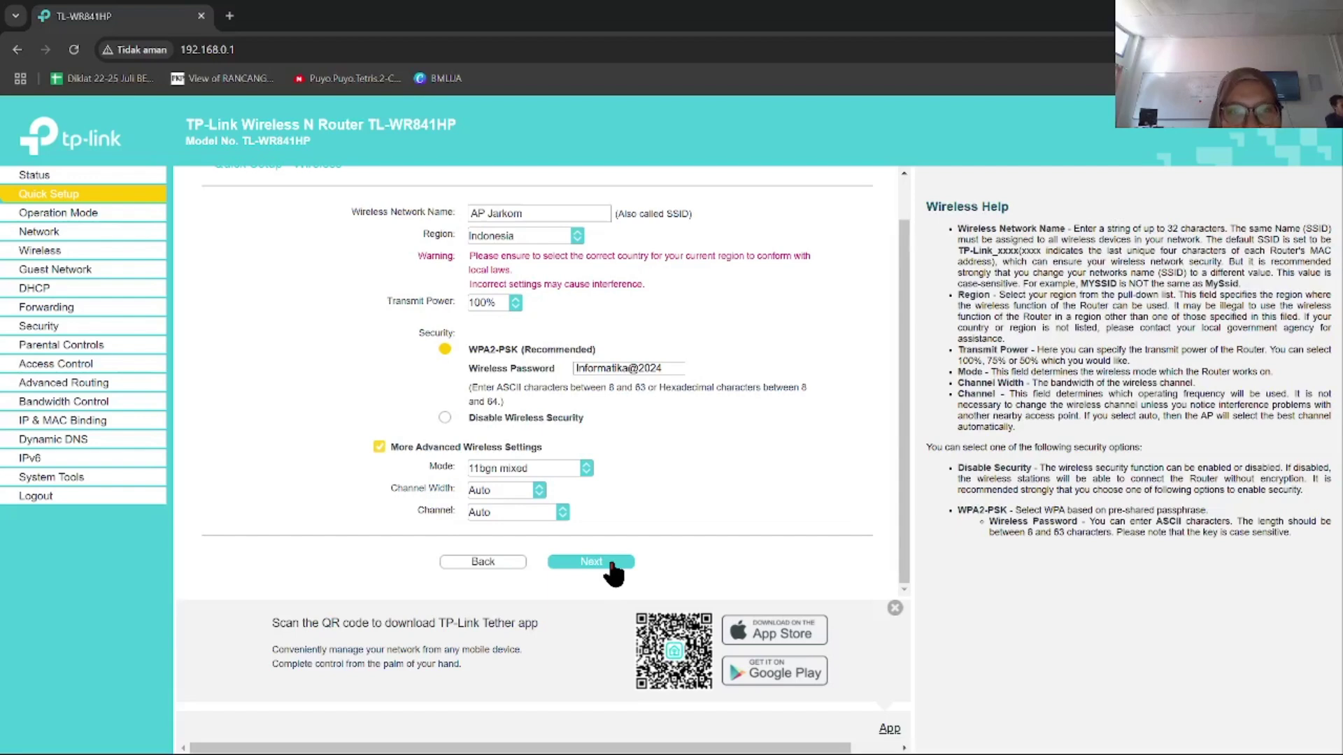
left_click(613, 572)
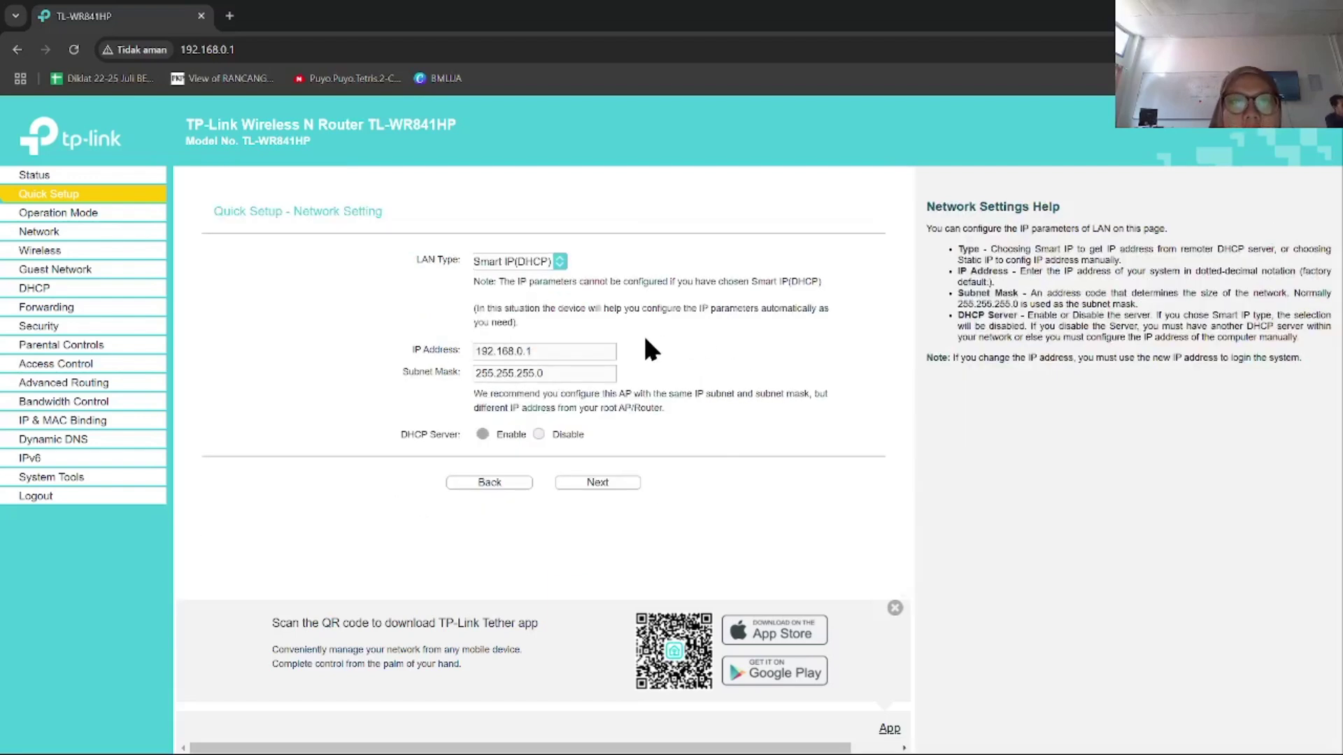
Step: Set LAN type to Static IP 192.168.0.1 / 255.255.255.0 and disable the DHCP server
left_click(560, 261)
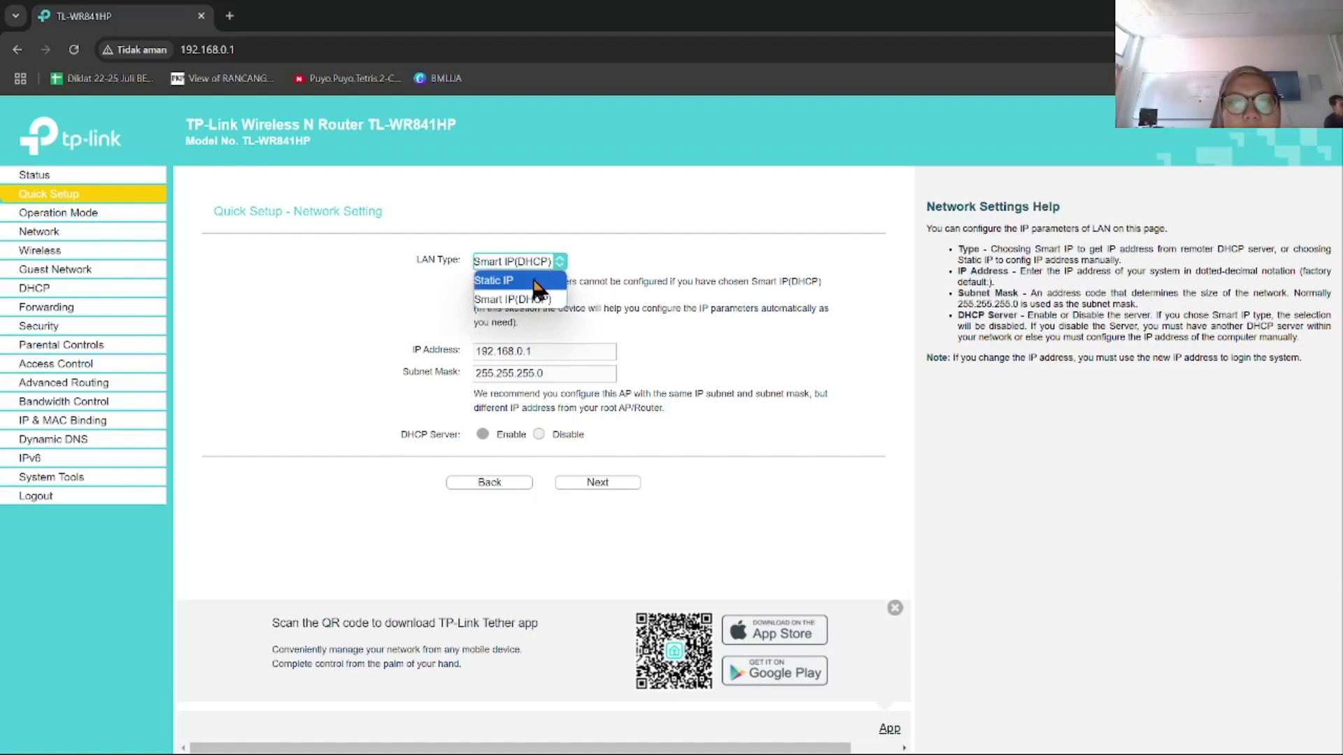
left_click(537, 282)
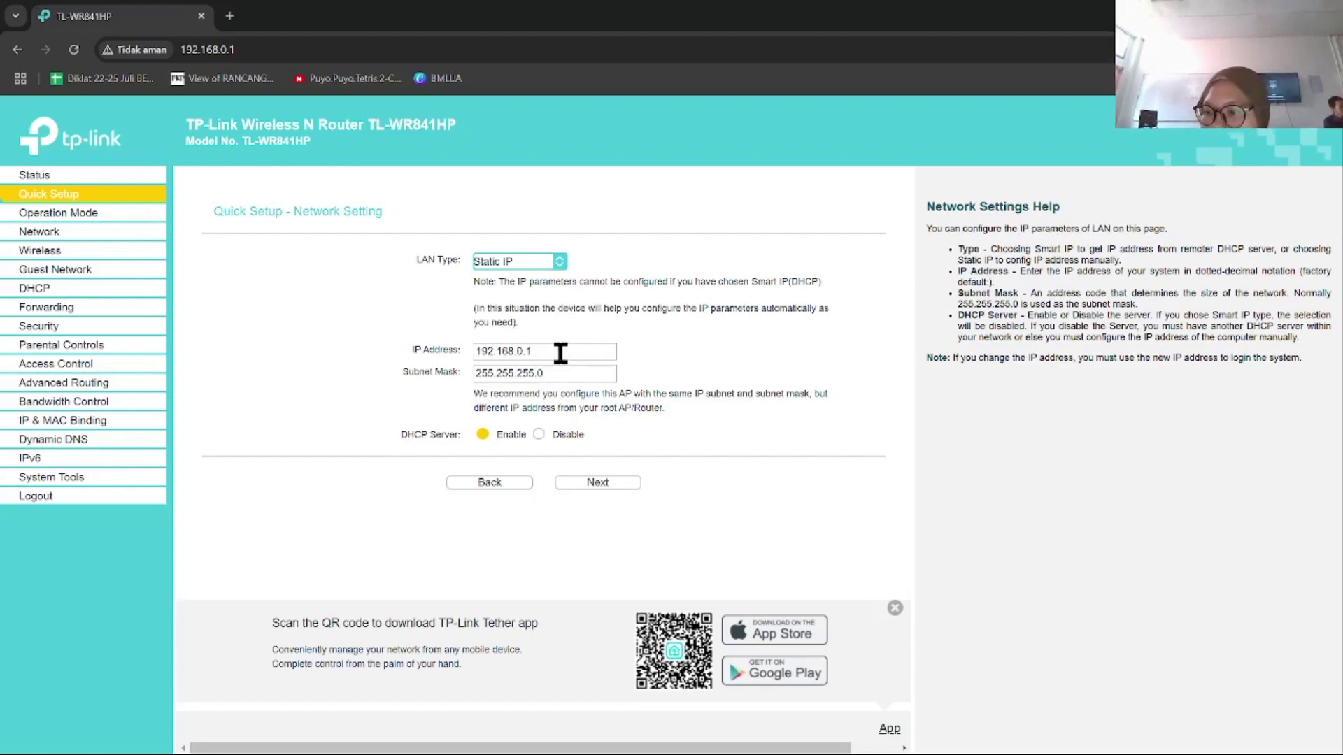
left_click(515, 351)
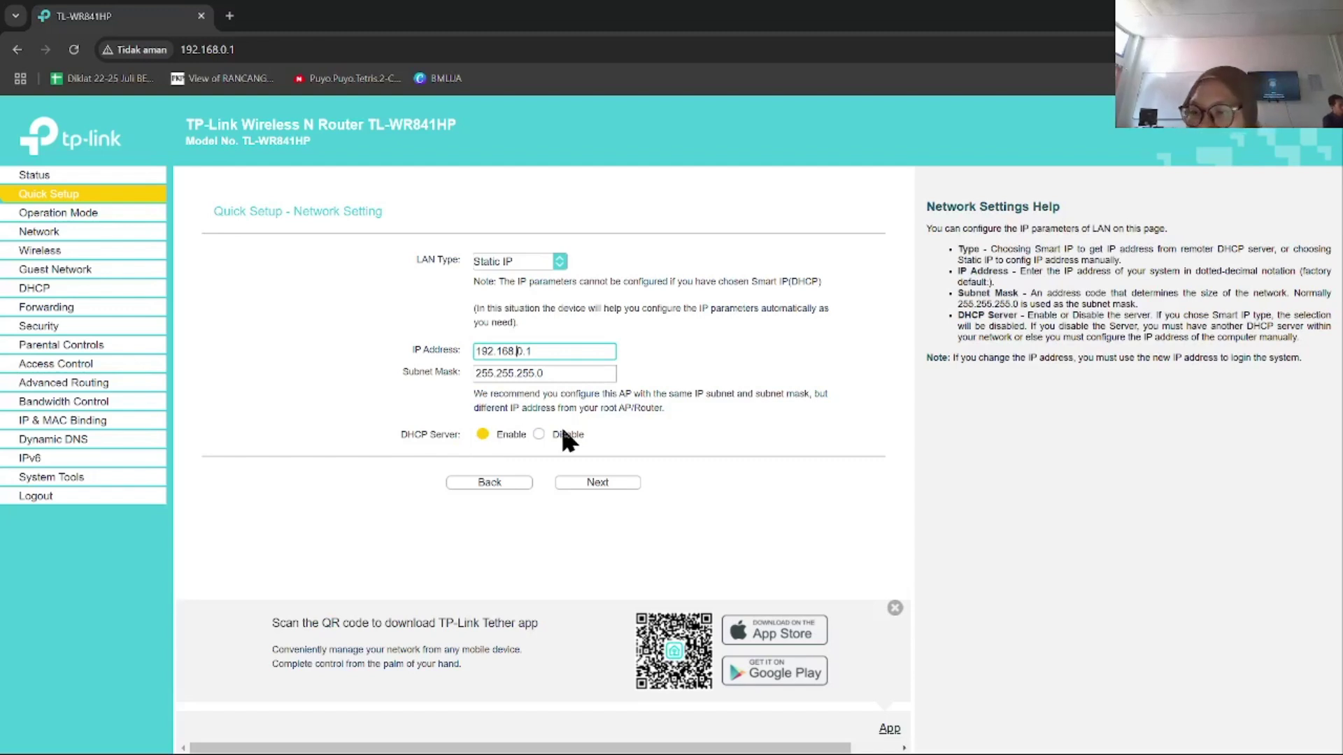
left_click(538, 435)
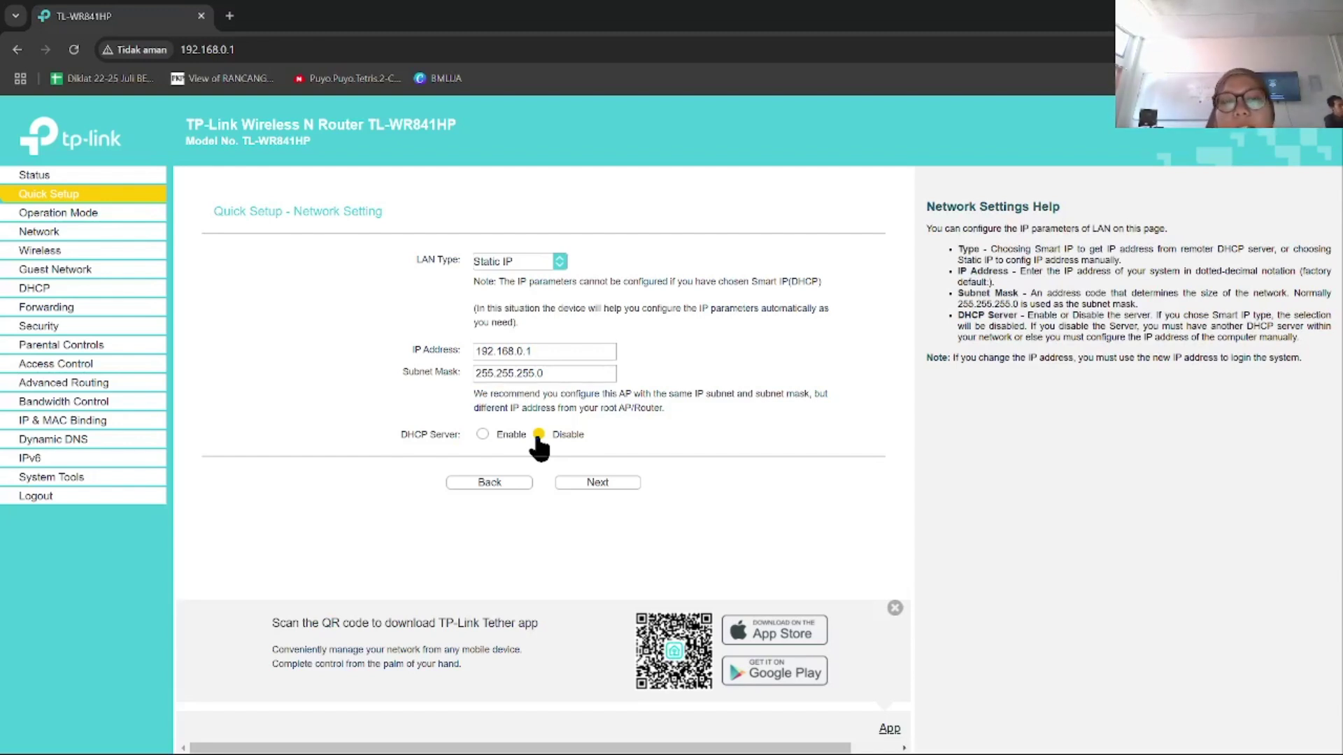
Step: Review the AP Jarkom Access Point settings and finish Quick Setup to reboot the router
left_click(590, 484)
scroll(539, 485, "down", 3)
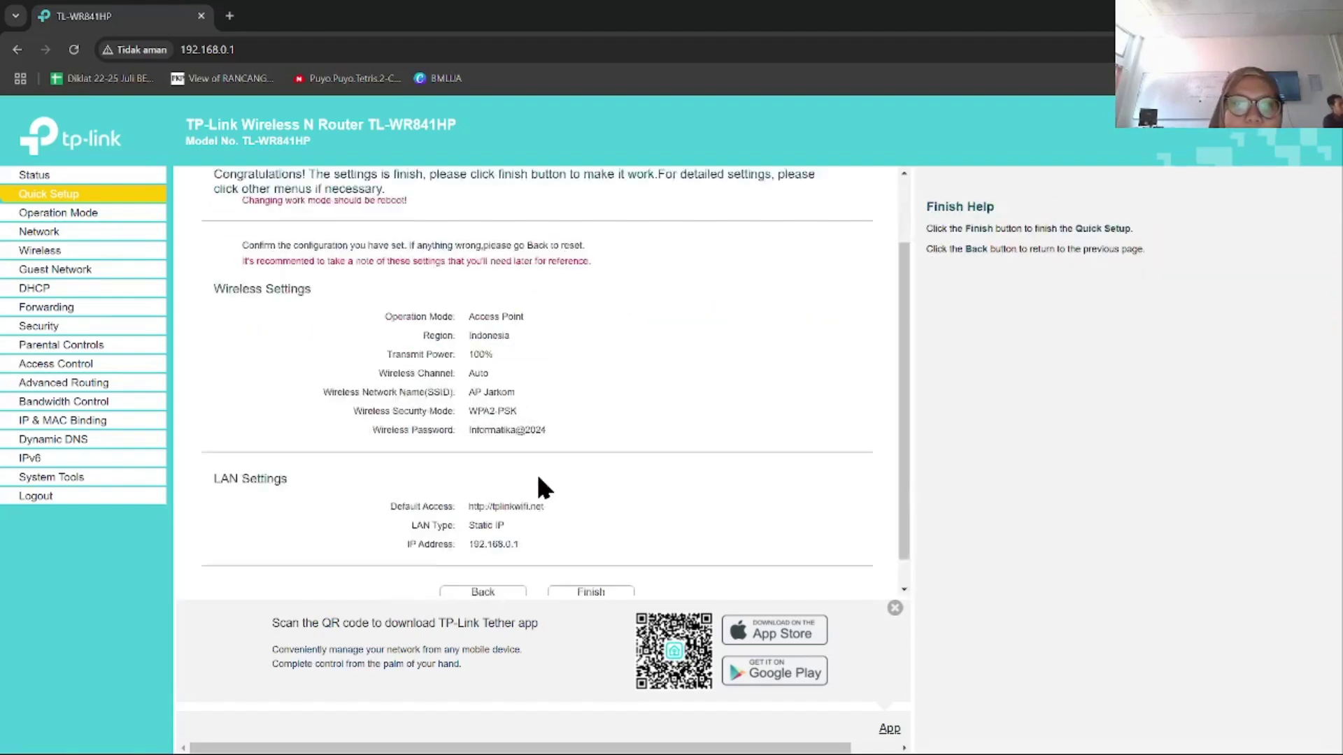
scroll(540, 484, "up", 1)
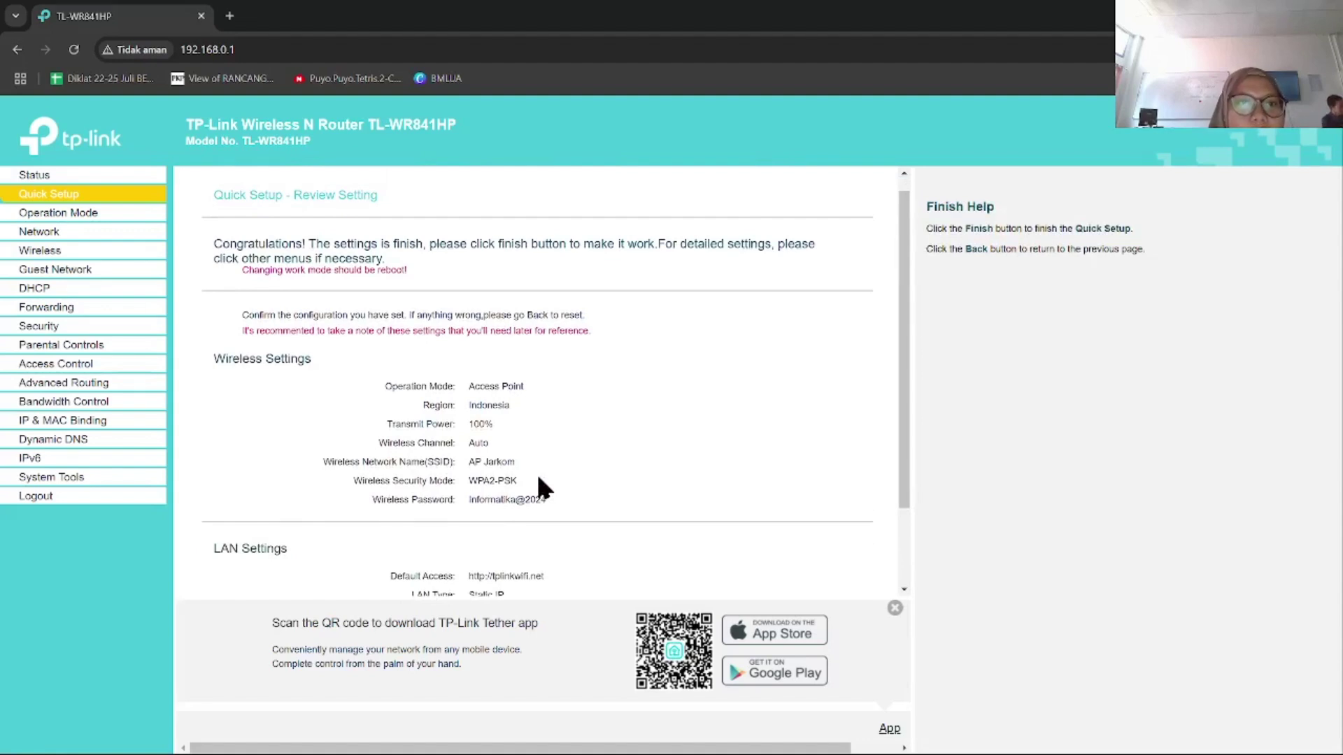
scroll(547, 401, "down", 2)
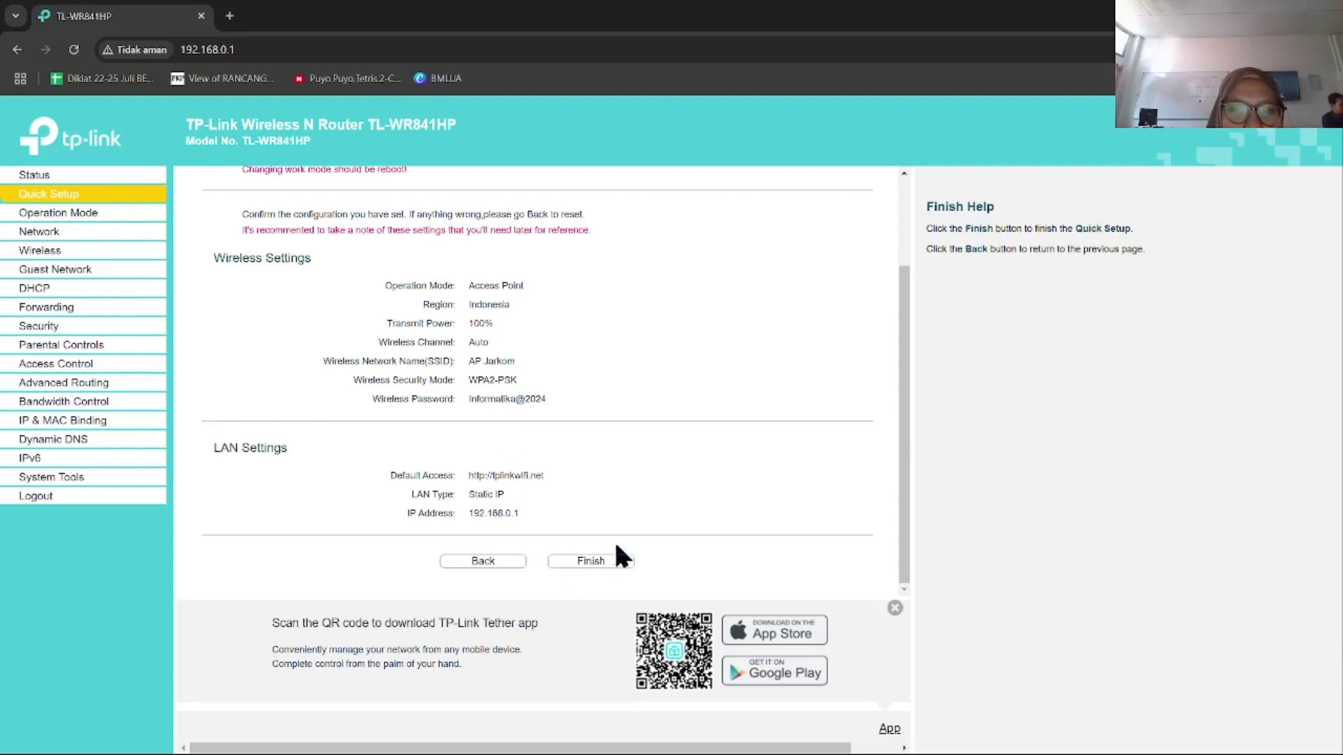
left_click(578, 565)
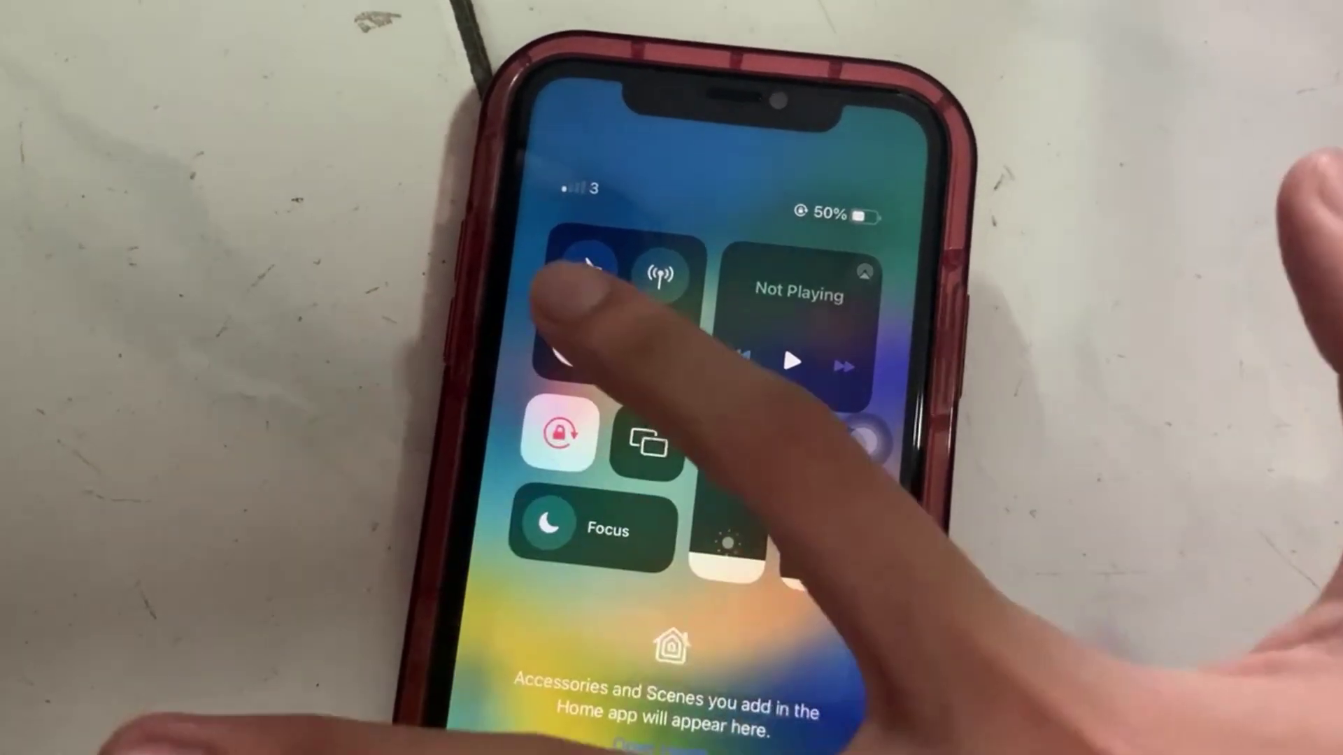
Step: Turn on the iPhone's Wi-Fi, confirm it joined AP Jarkom, and bring up Wi-Fi Settings
left_click(578, 335)
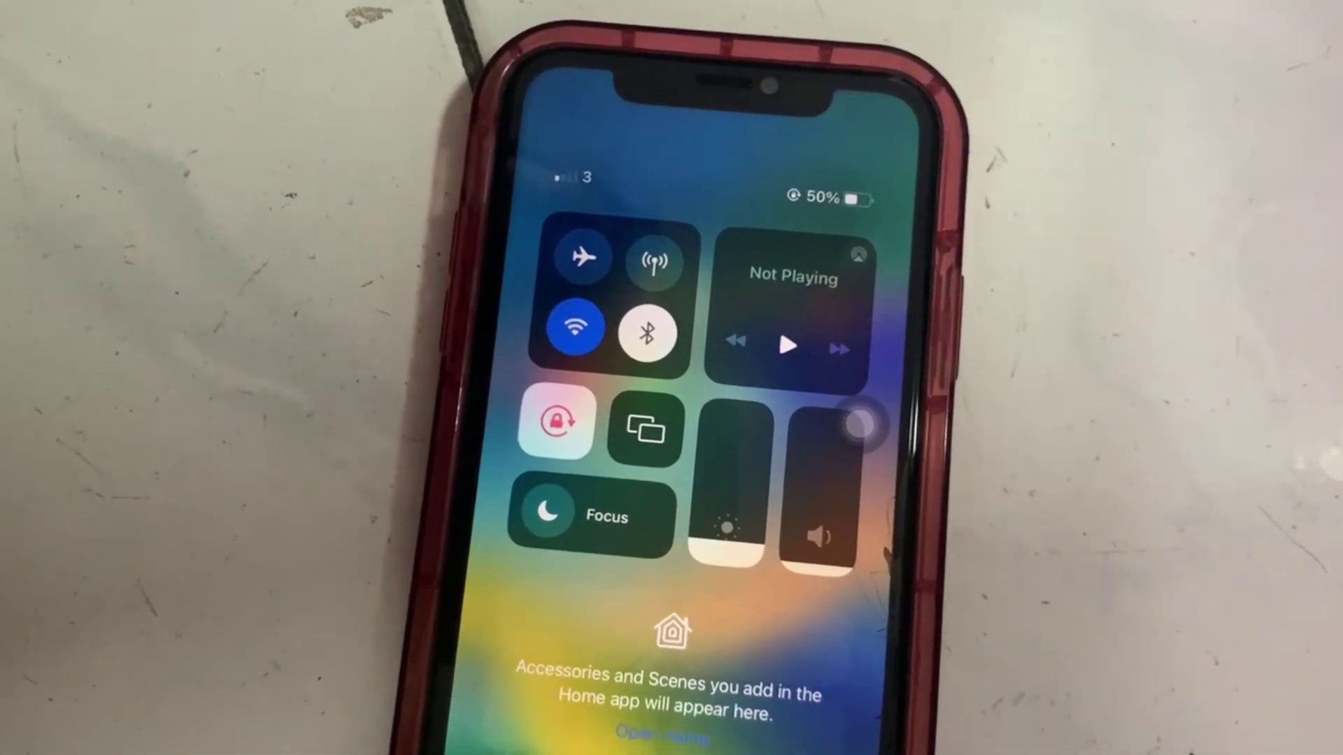
left_click(573, 331)
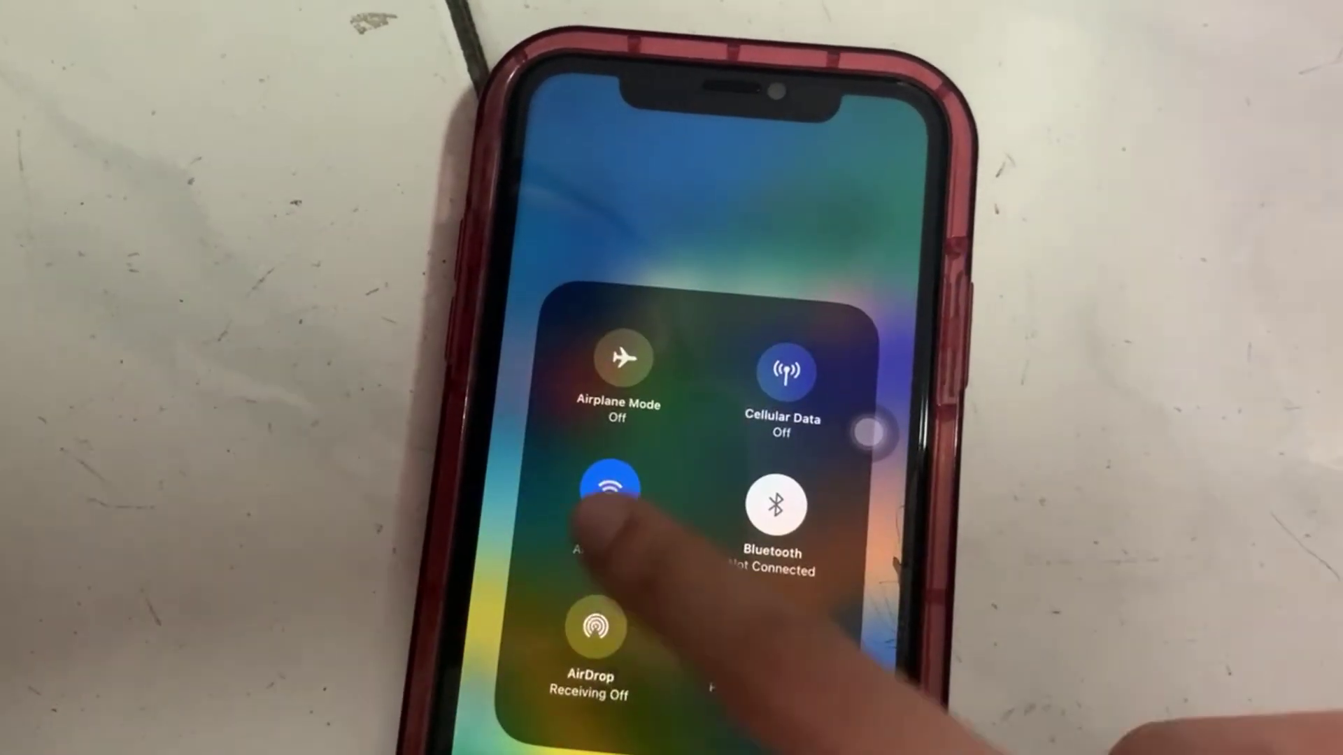
left_click(615, 462)
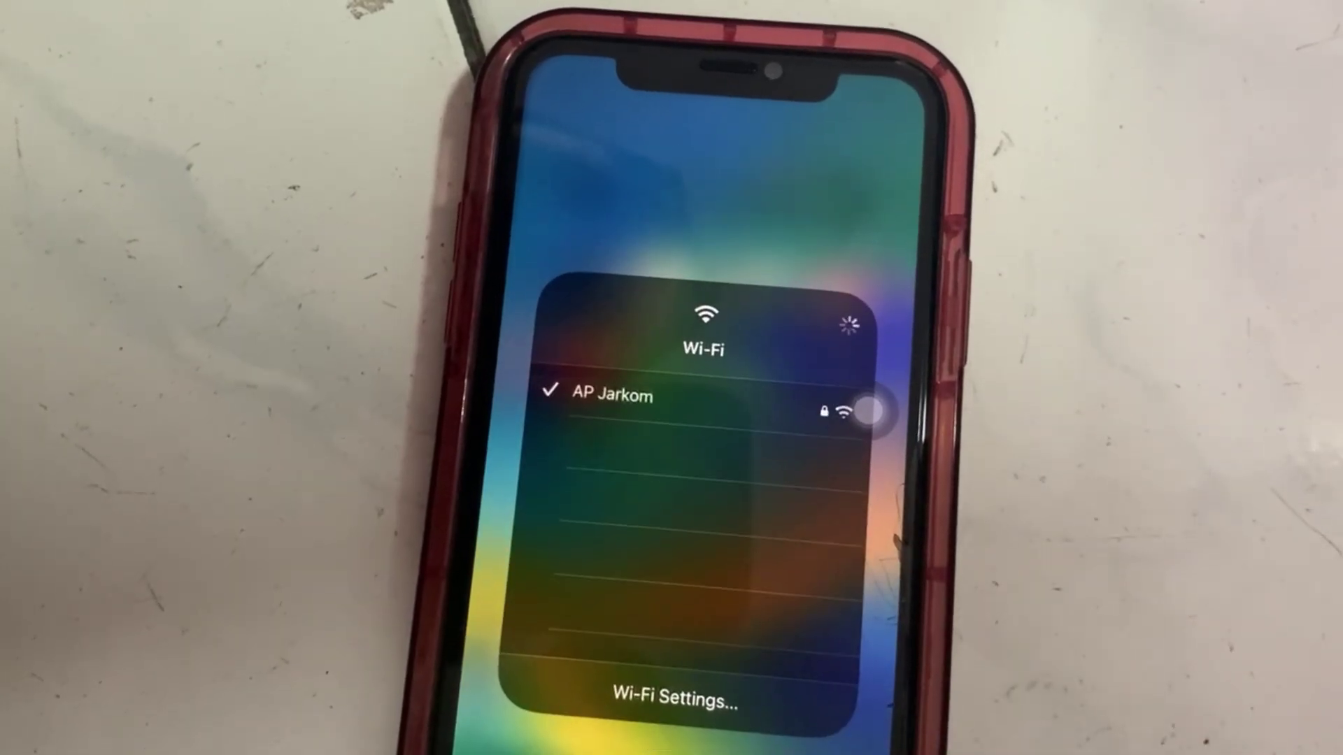
left_click(630, 681)
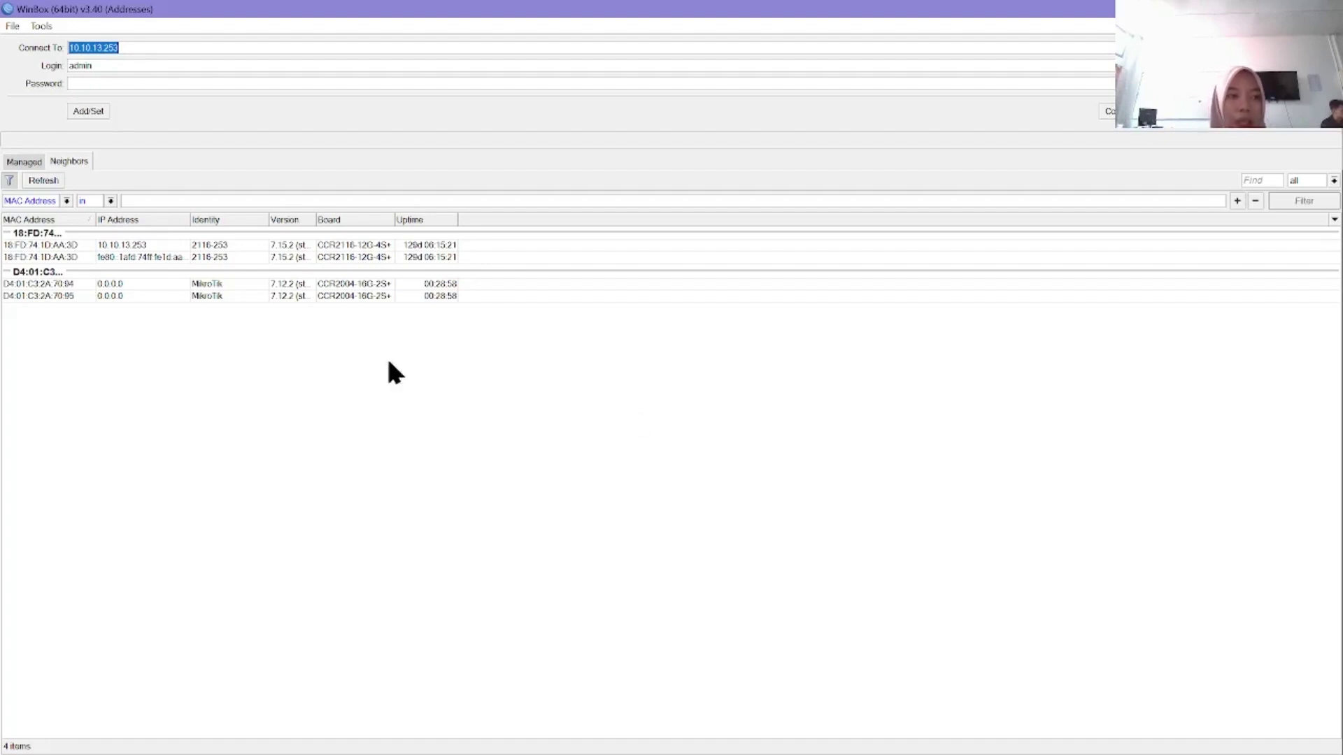
Step: Refresh the neighbouring routers list and review the saved managed routers
left_click(73, 160)
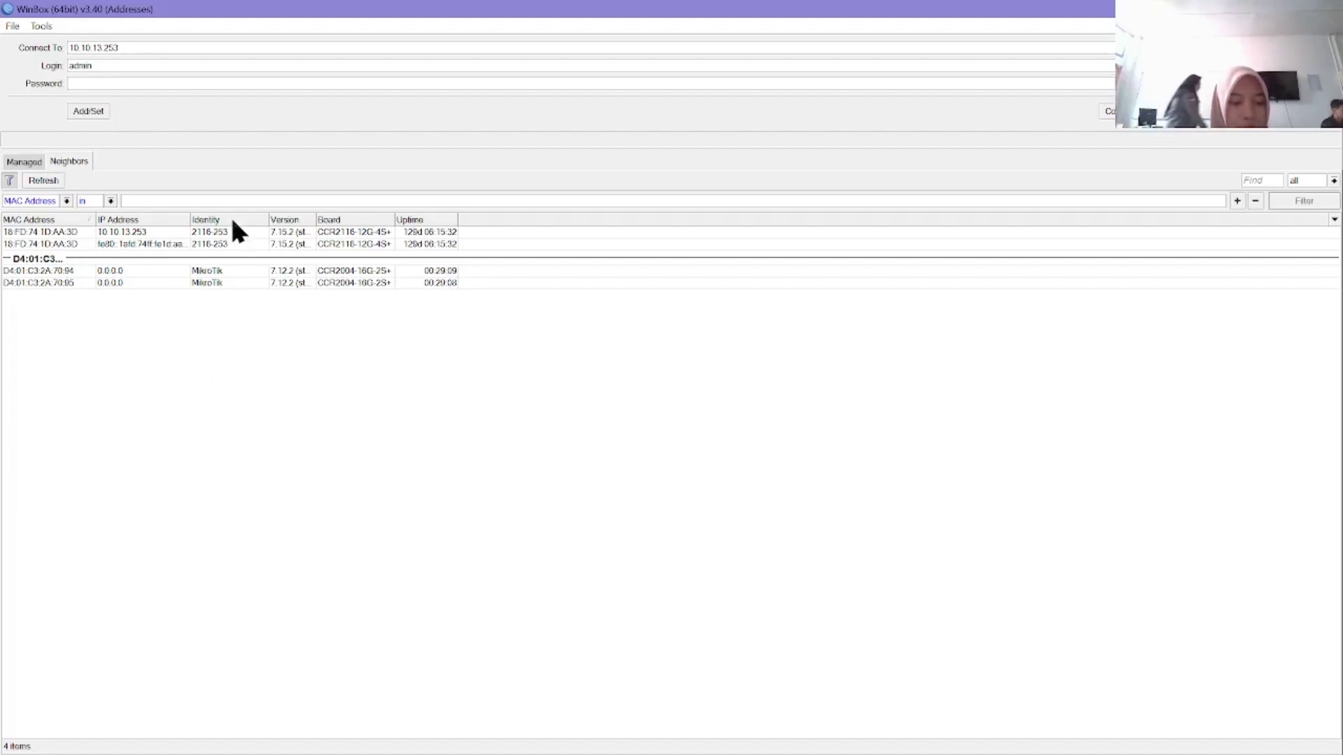
left_click(85, 112)
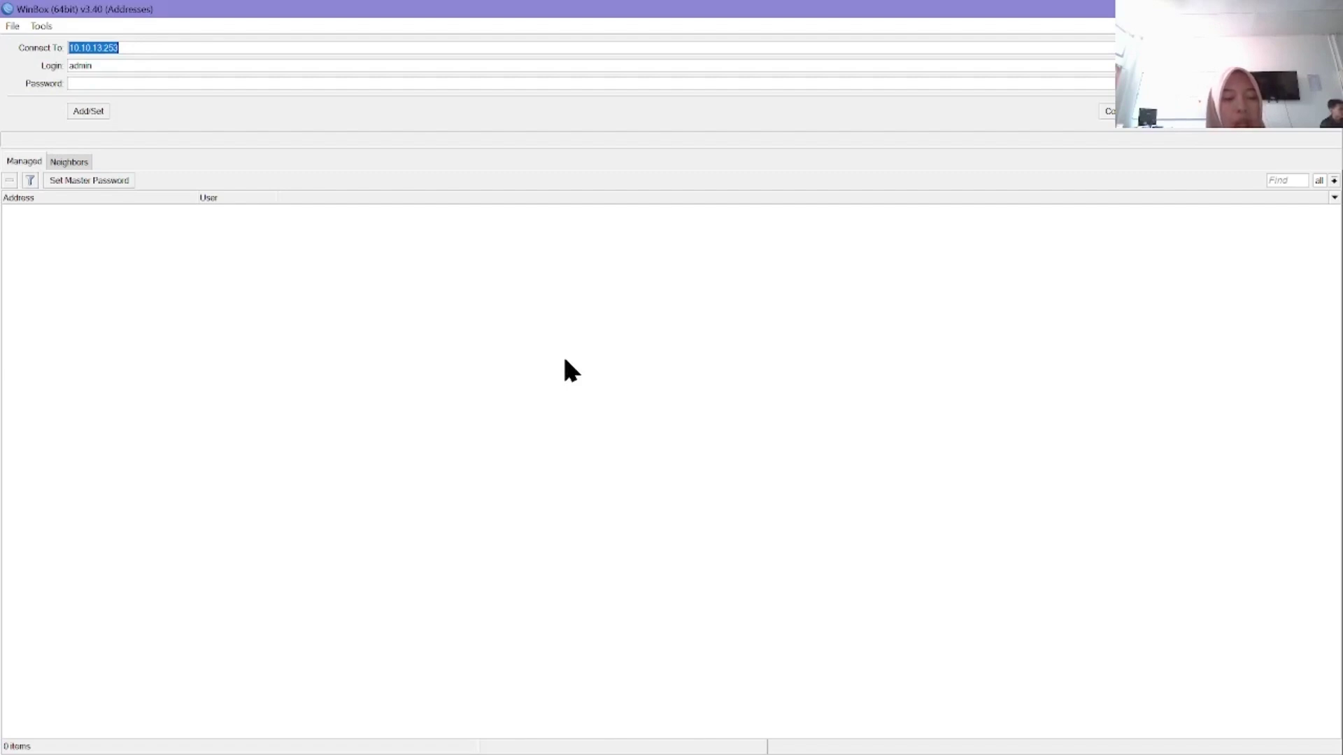
left_click(33, 159)
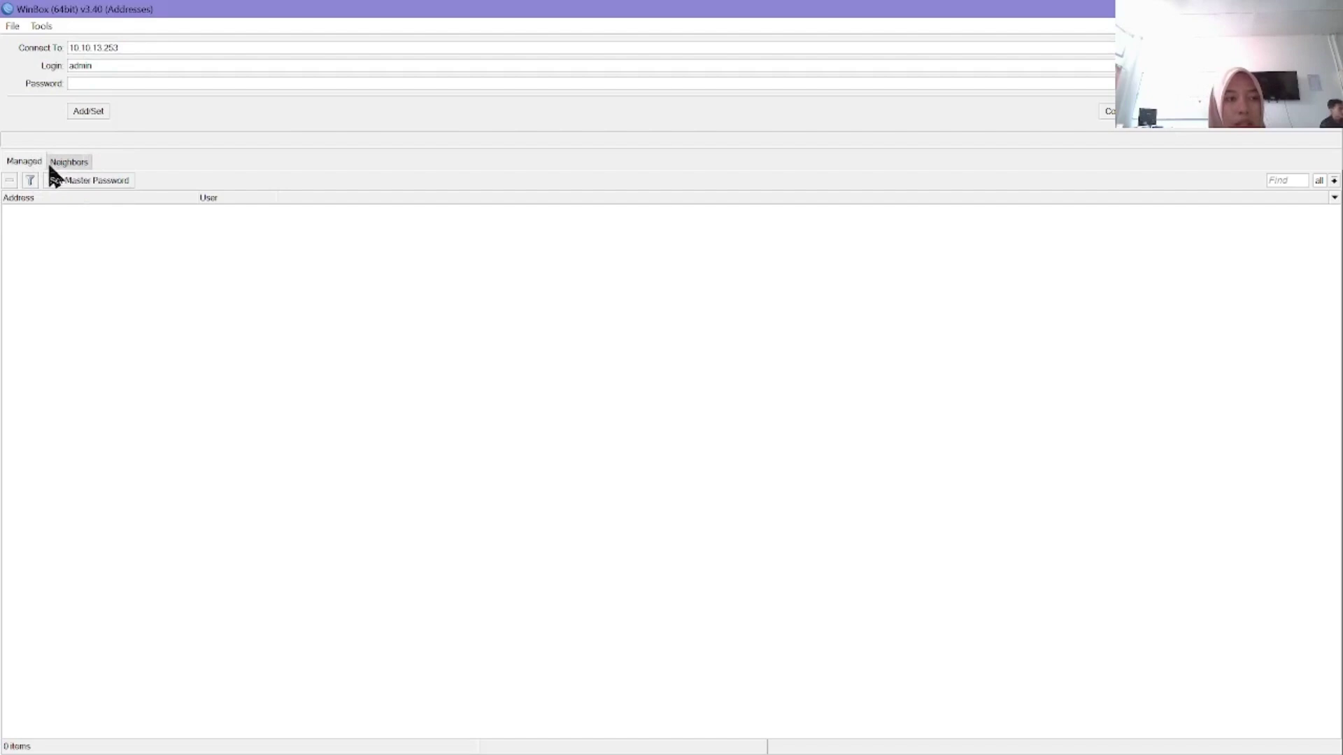
left_click(56, 163)
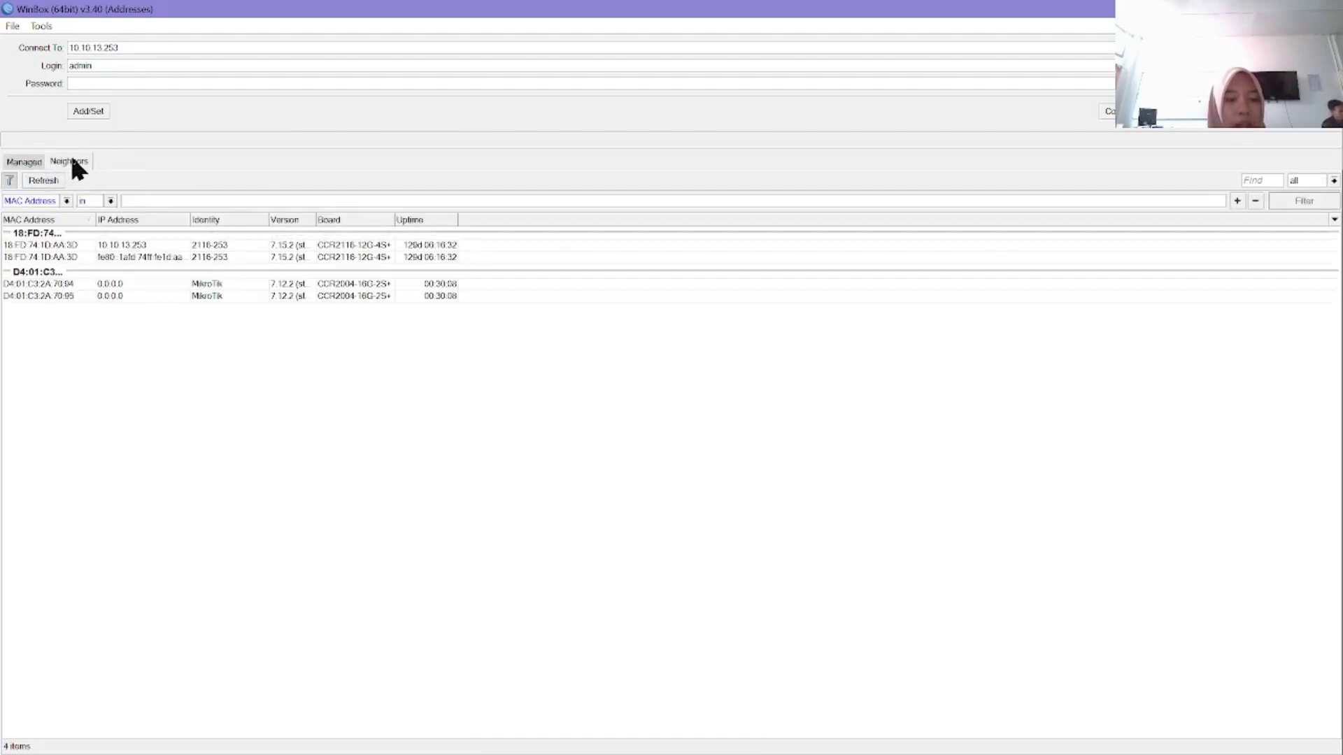
left_click(89, 110)
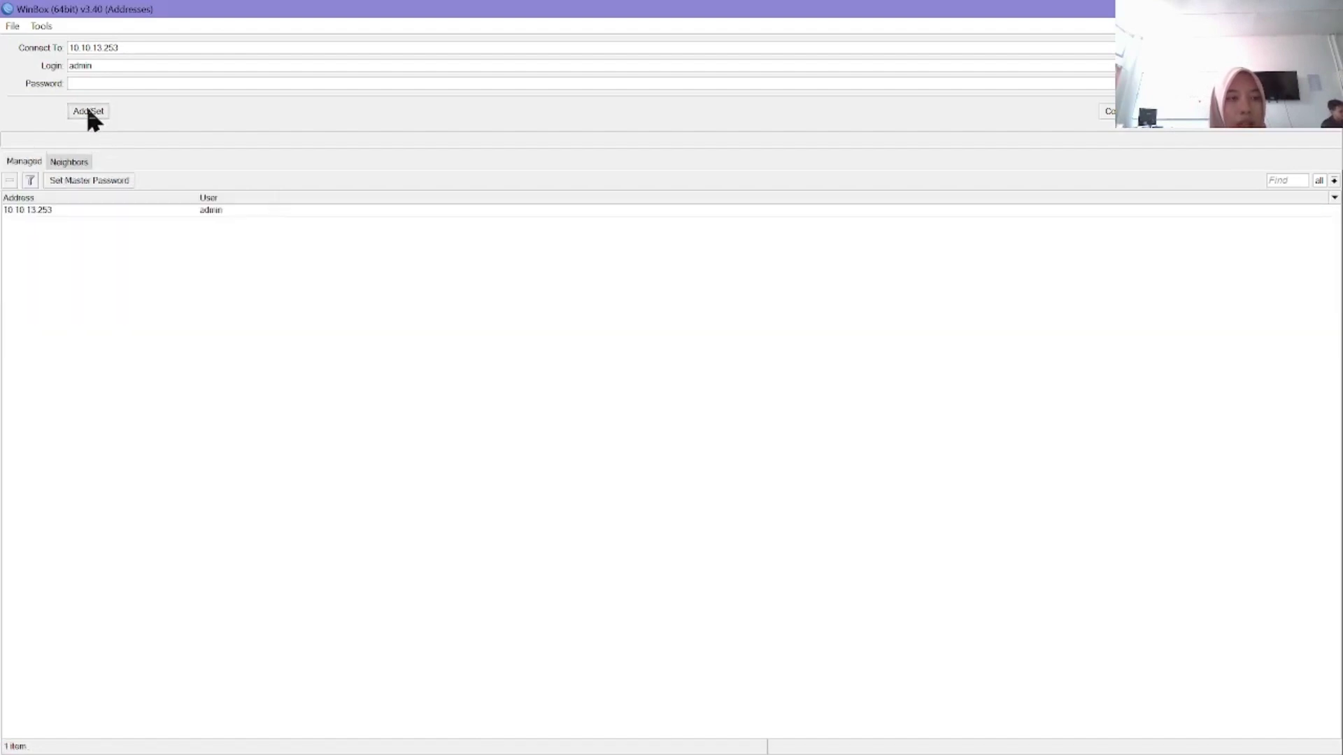
Step: Replace the Connect To address with 192.168.88.1 and save it to the managed list
left_click(129, 46)
key("BackSpace")
key("BackSpace")
key("BackSpace")
key("BackSpace")
key("BackSpace")
key("BackSpace")
key("BackSpace")
key("BackSpace")
key("BackSpace")
key("BackSpace")
key("BackSpace")
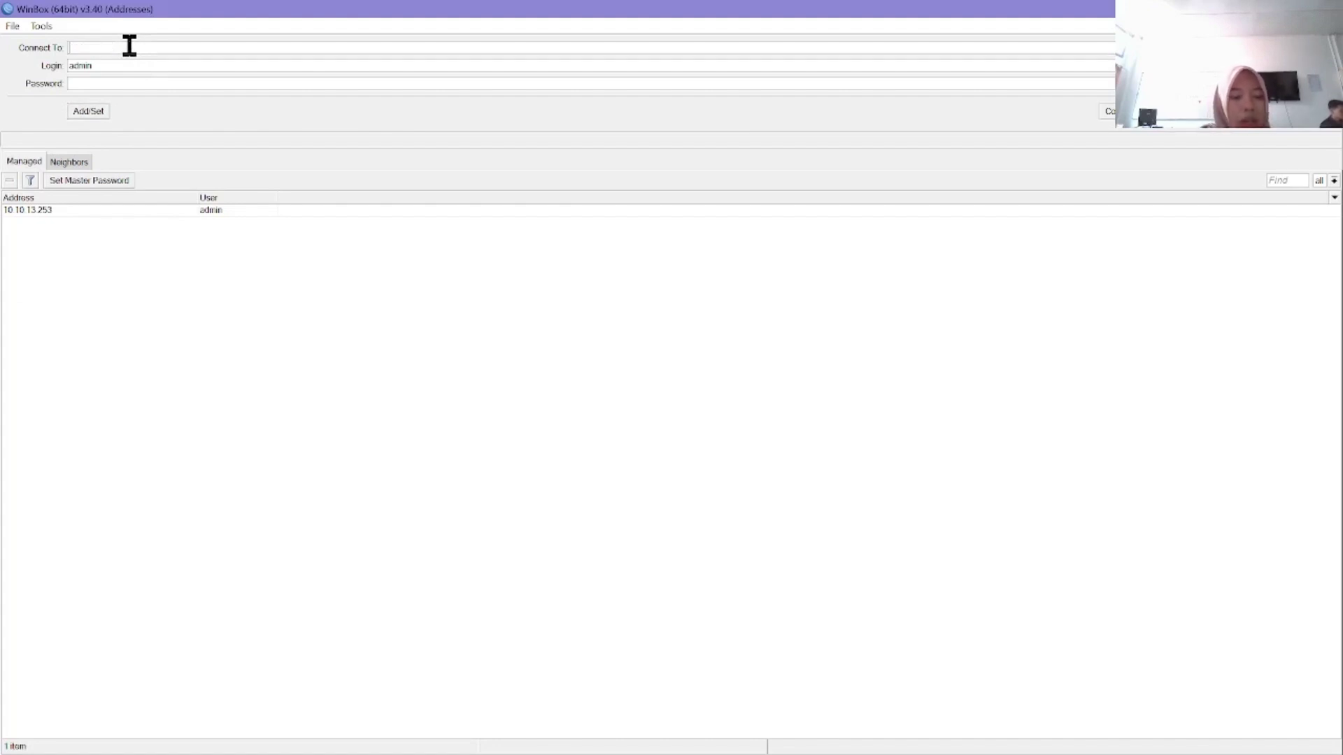
type("1")
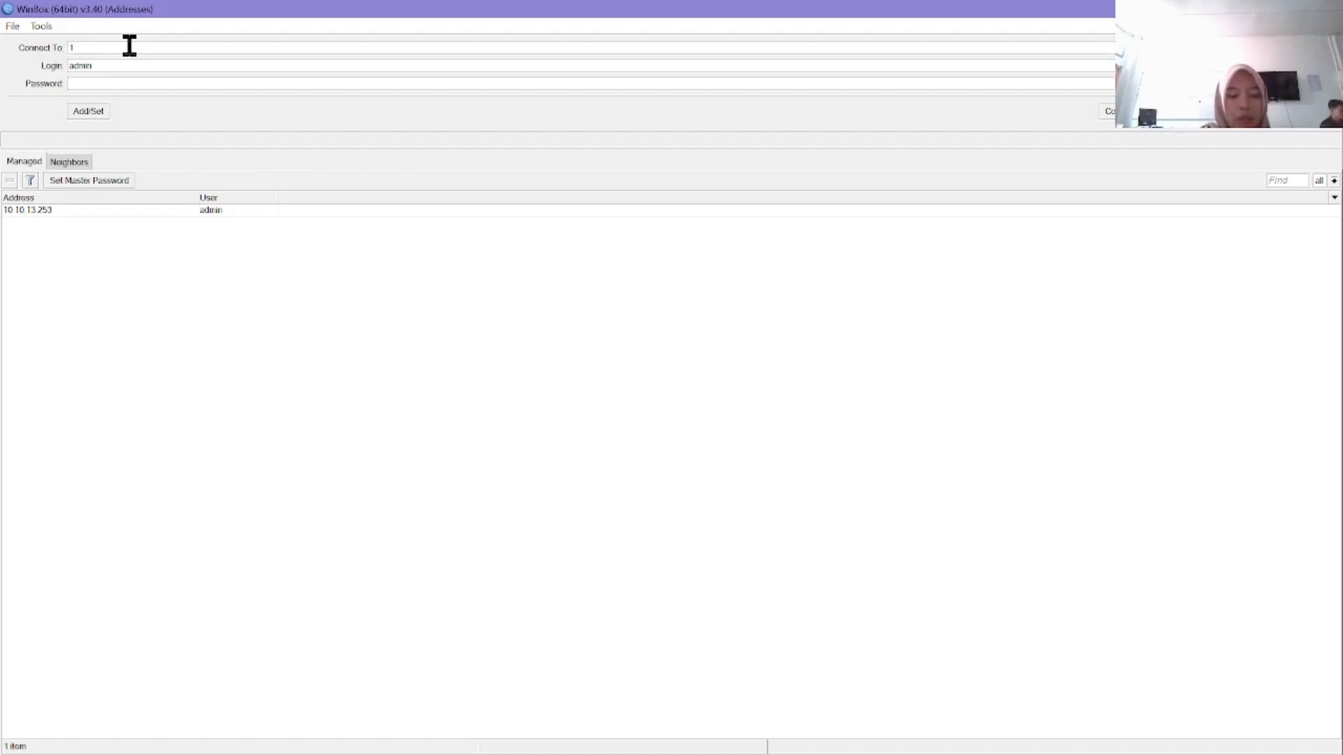
type("92")
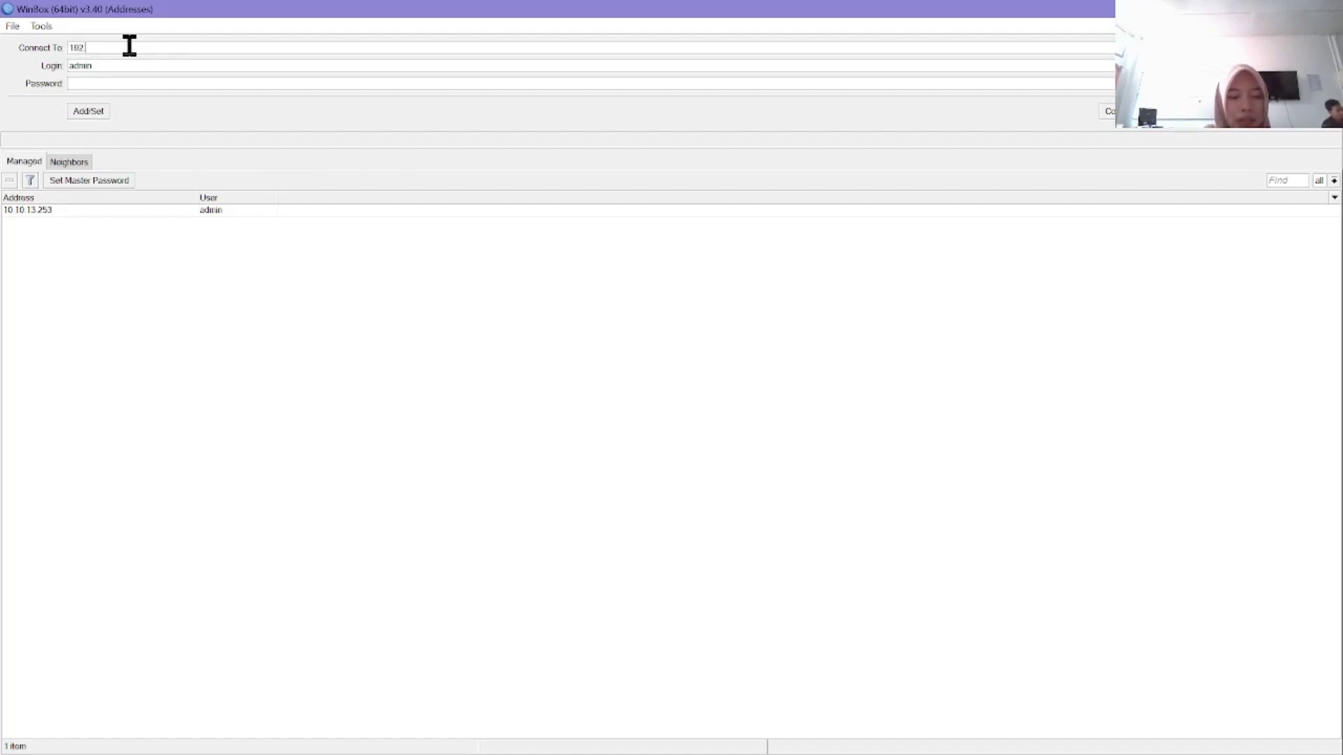
type(".168")
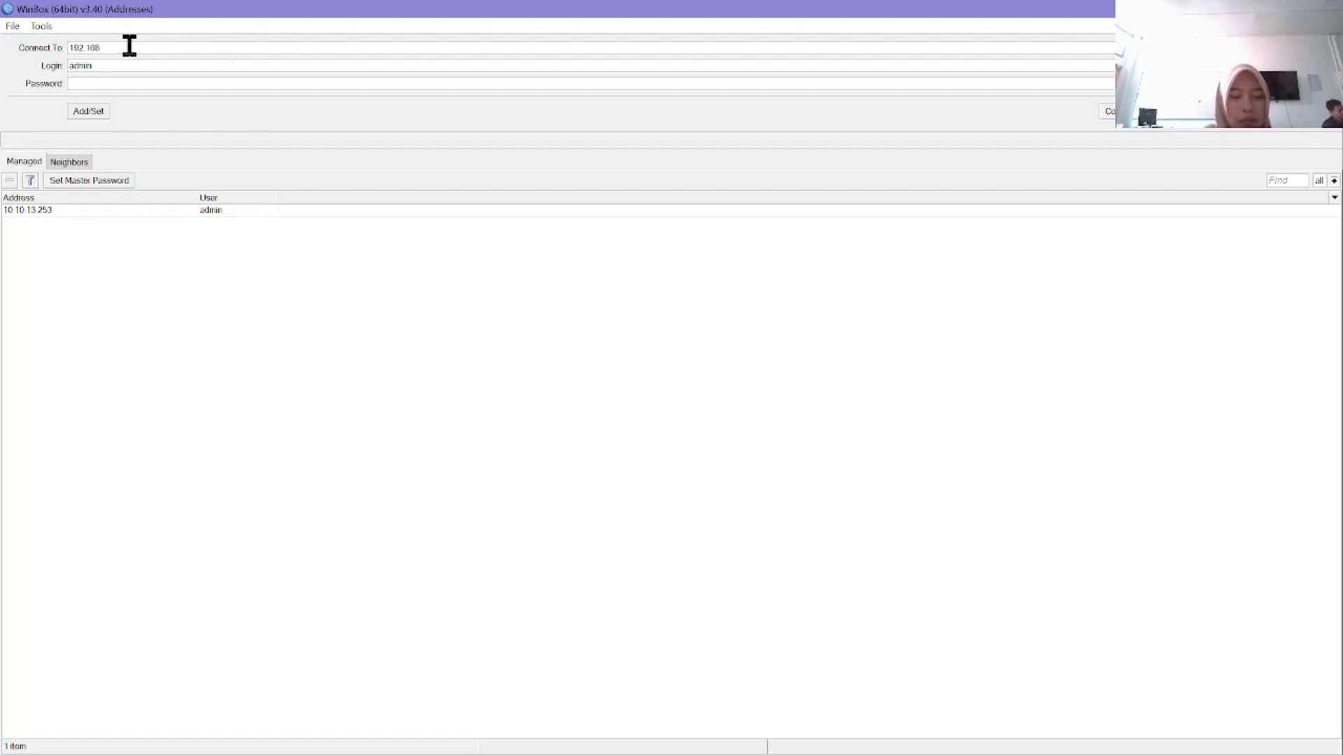
type(".88.1")
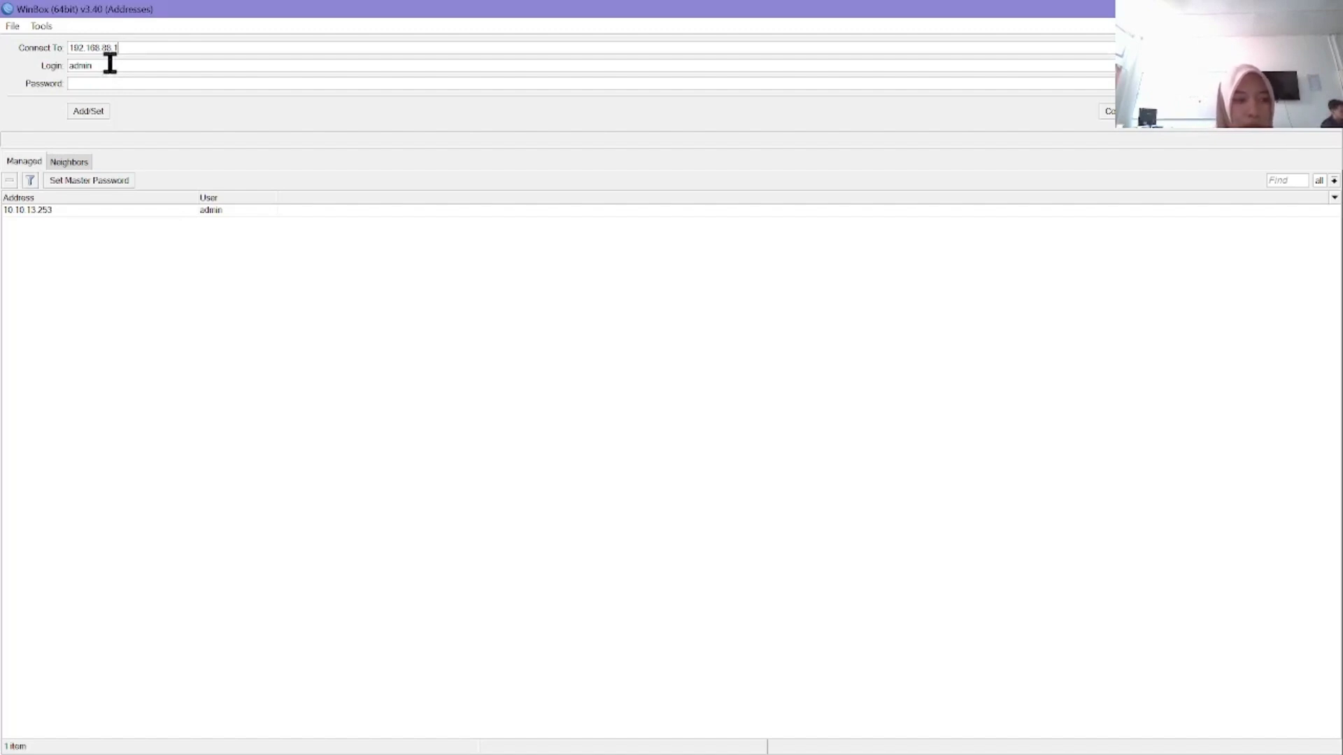
left_click(93, 111)
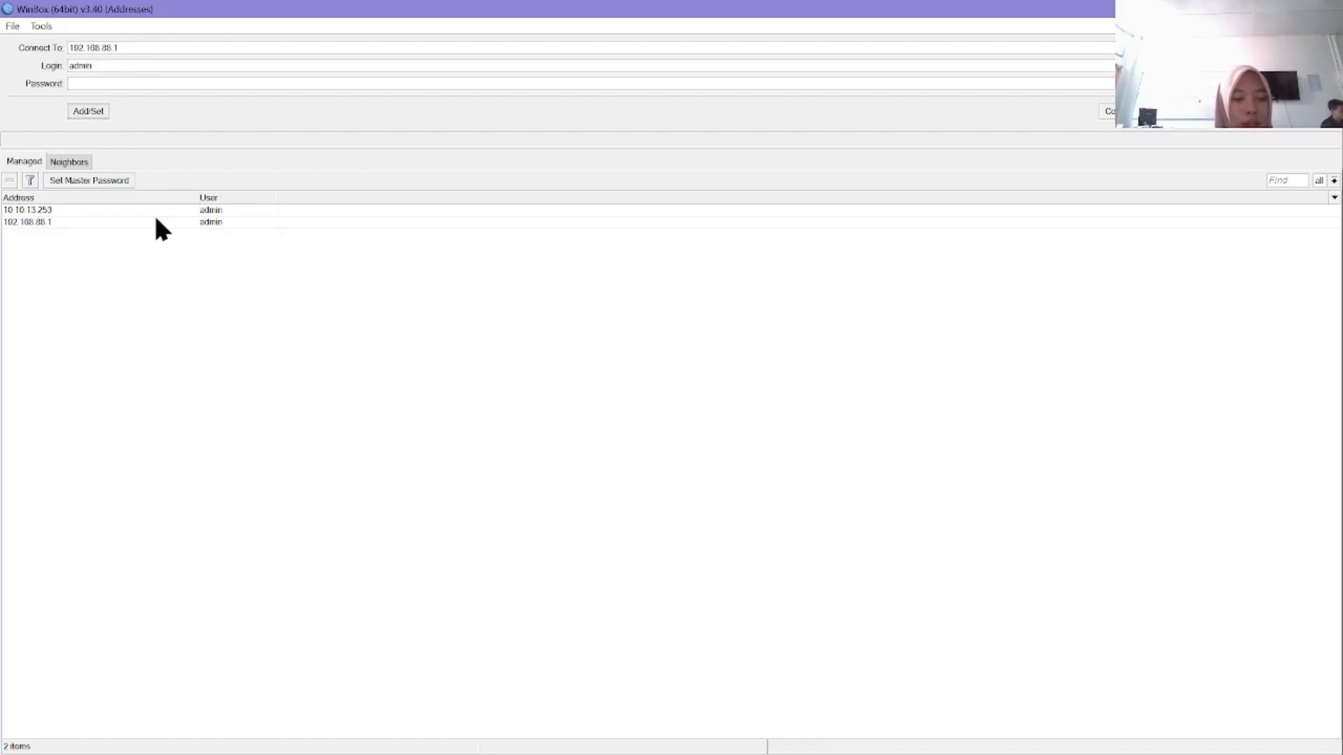
Step: Remove the 10.10.13.253 entry and connect to 192.168.88.1
left_click(63, 222)
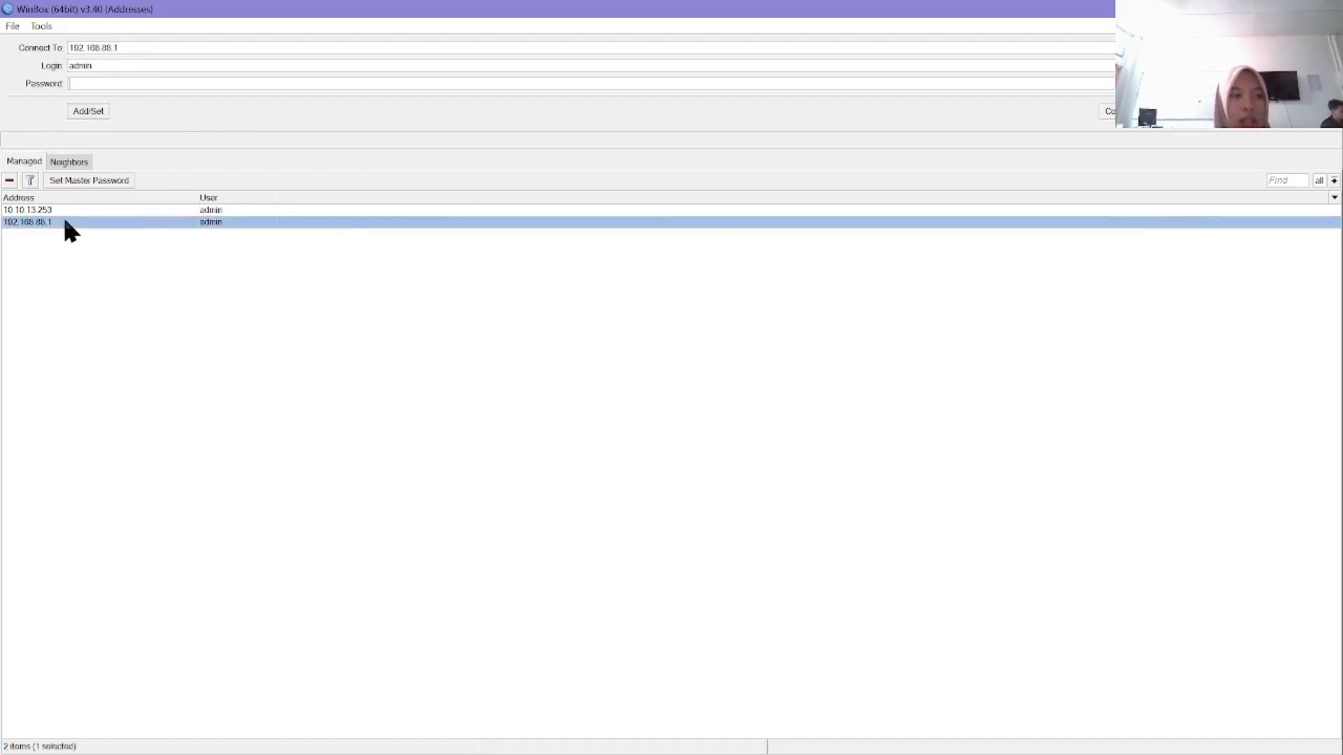
left_click(104, 207)
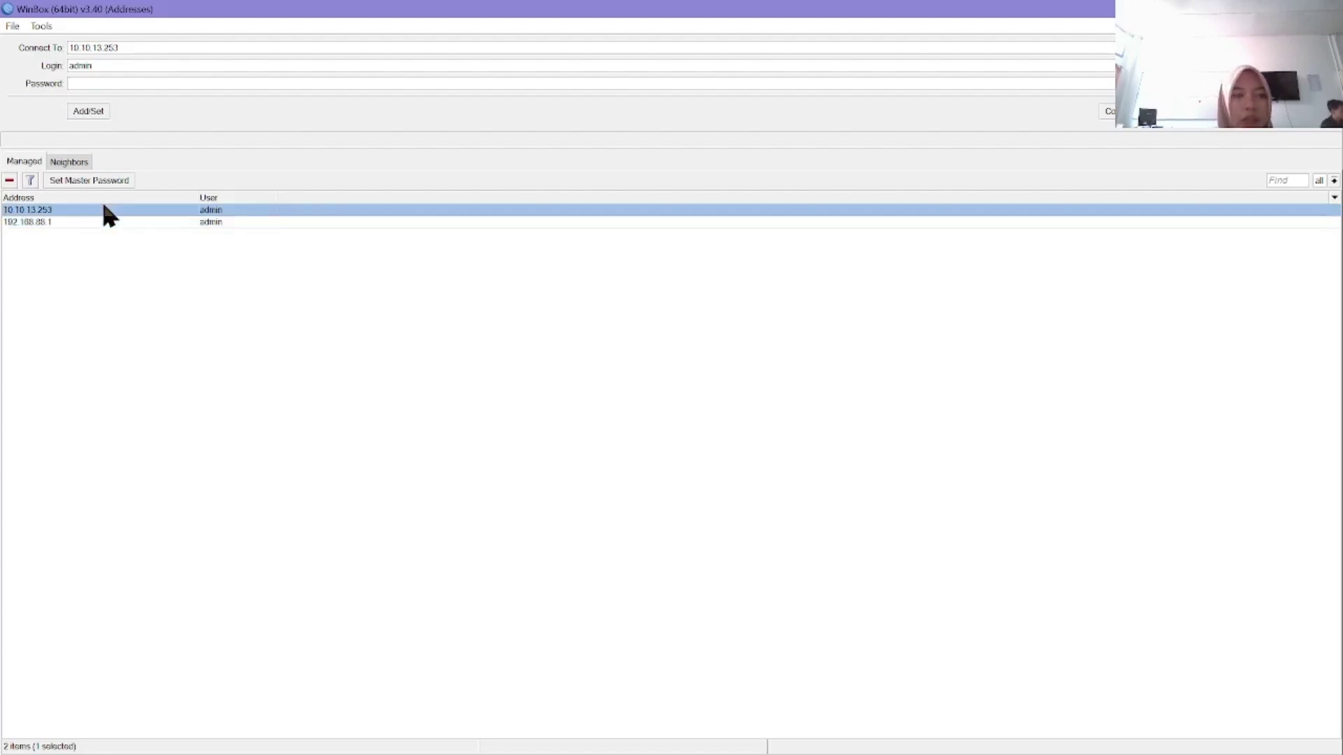
right_click(104, 205)
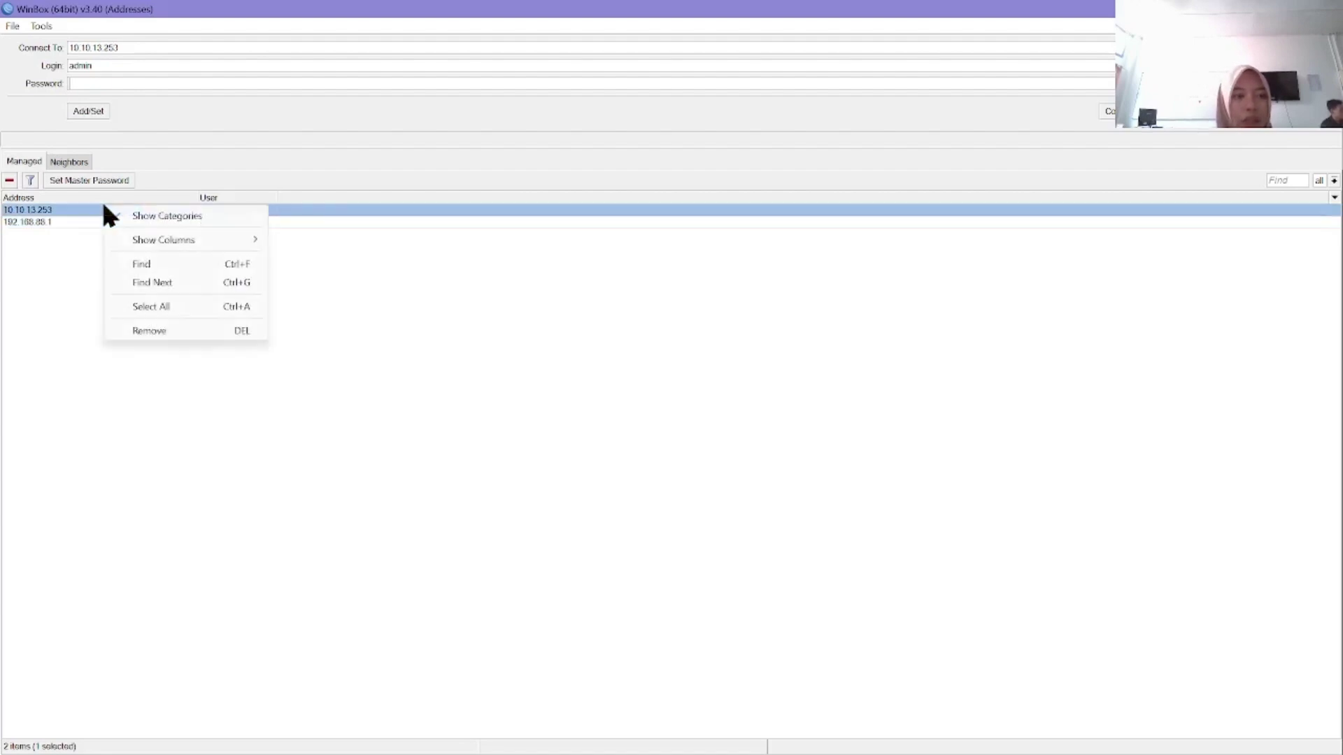
left_click(145, 328)
left_click(35, 207)
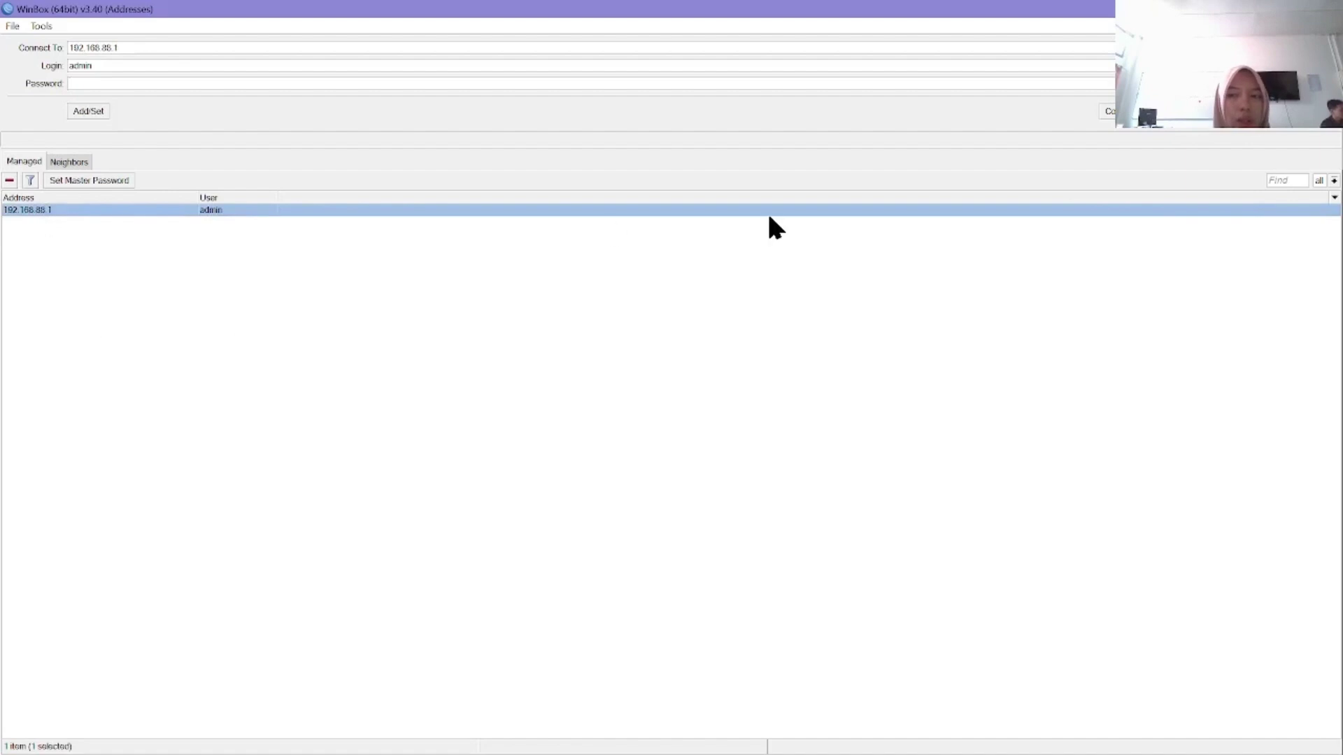
left_click(1213, 109)
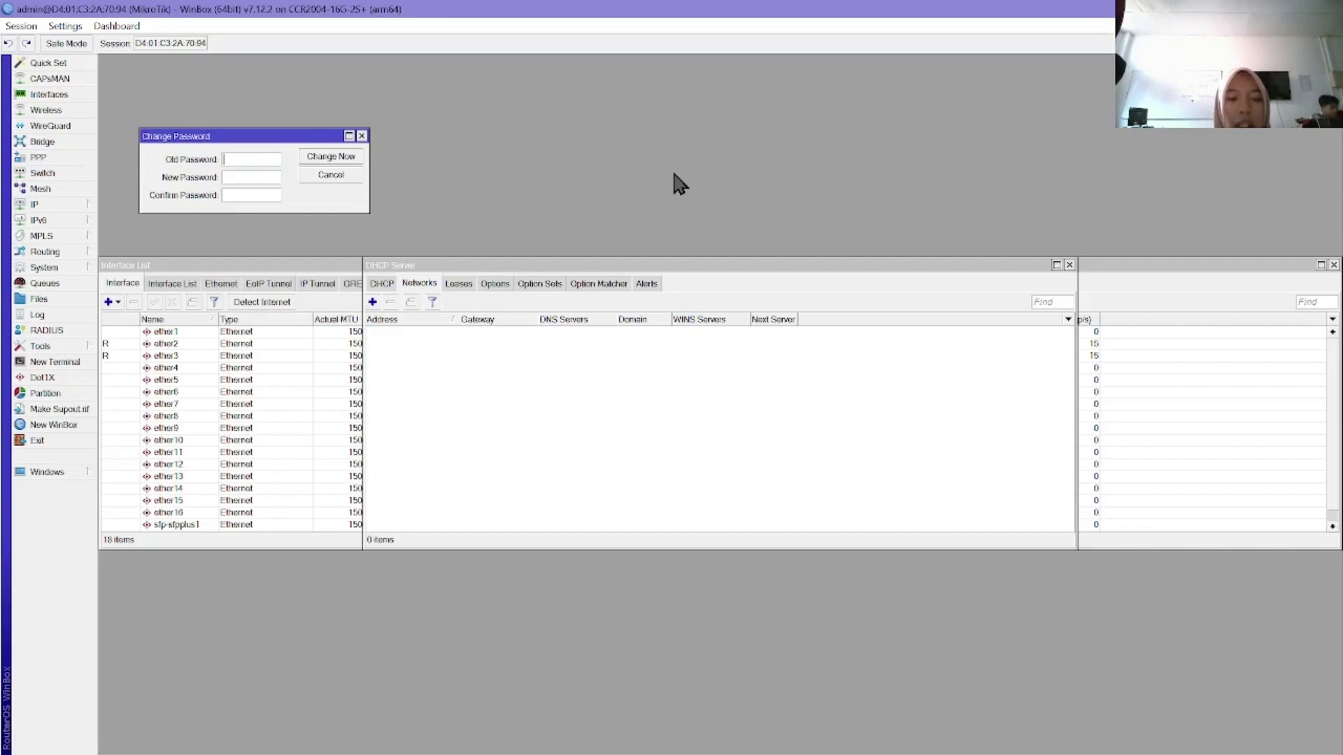
Step: Bring the Interfaces window forward to see traffic on ether2, ether3 and other ports
left_click(31, 94)
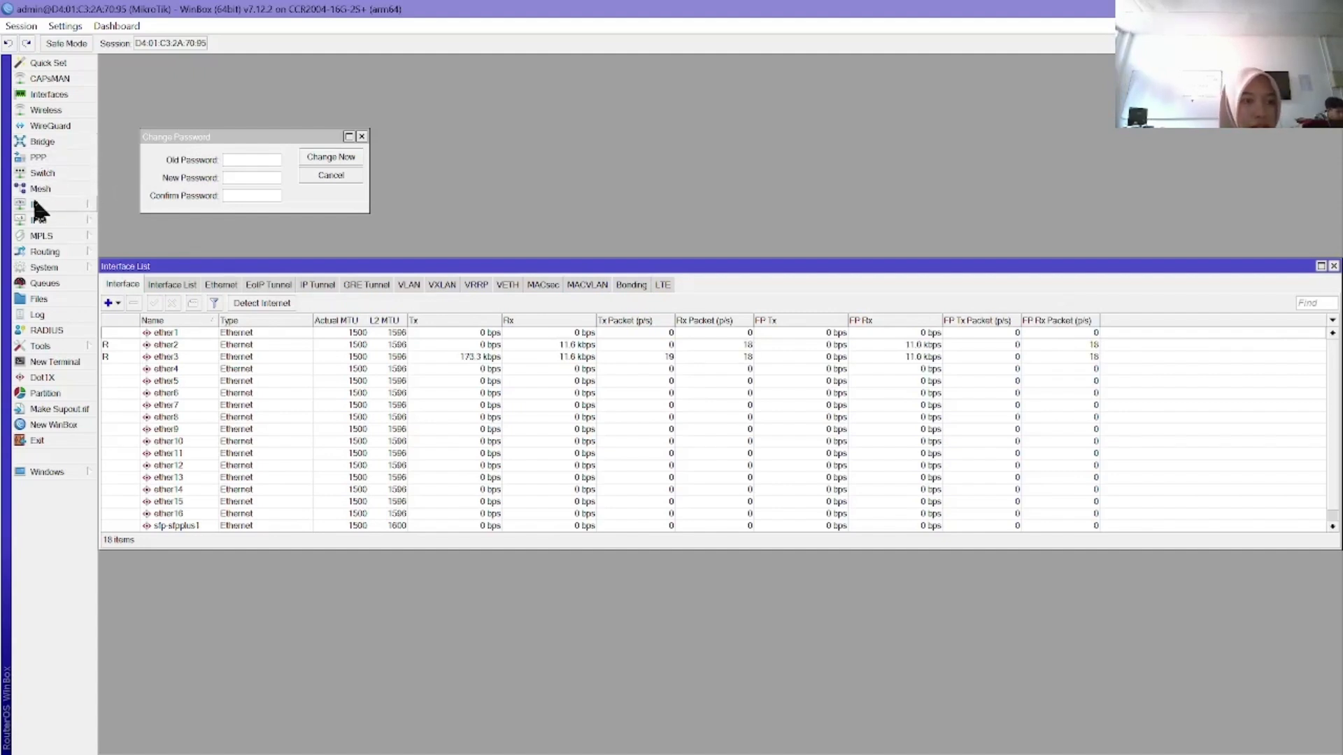
Step: Open IP > Addresses to view the default 192.168.88.1/24 address on ether15
left_click(50, 203)
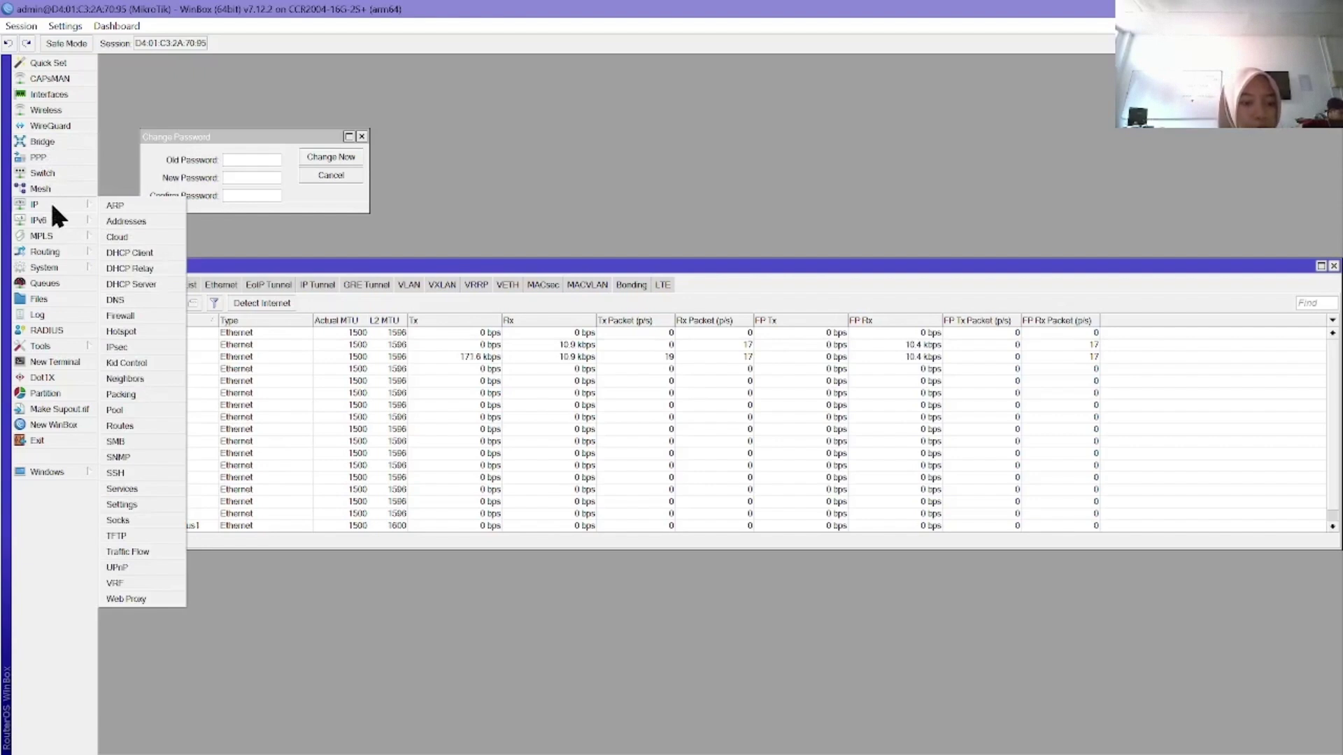
left_click(138, 220)
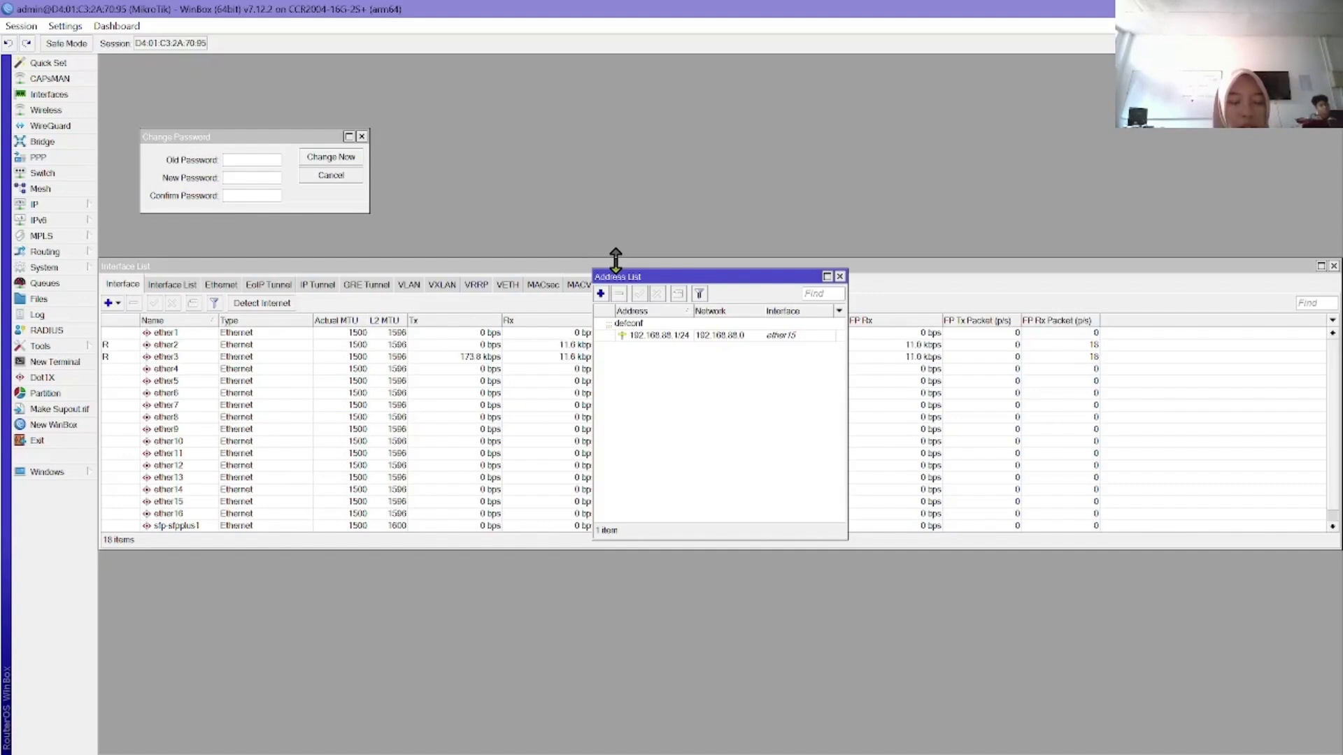
Step: Add address 10.10.1.1/24 with network 10.10.1.0 on interface ether3
left_click(600, 293)
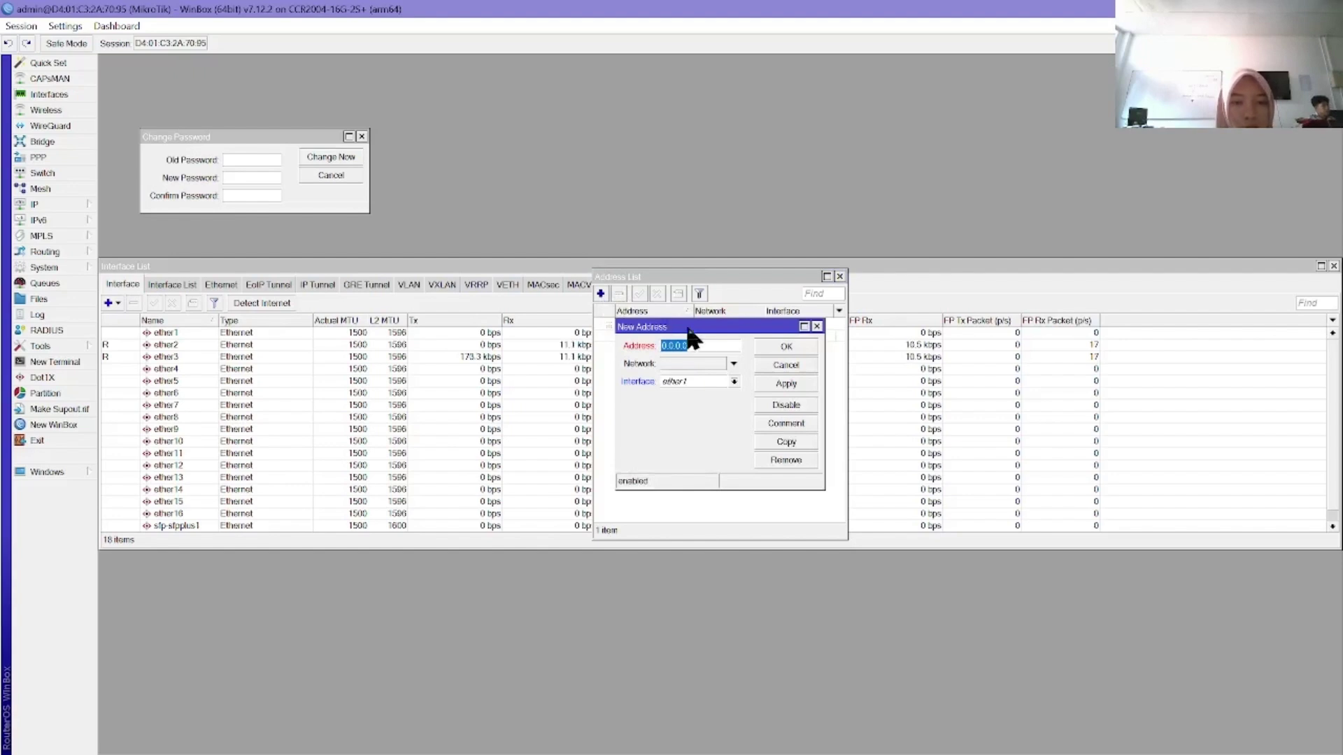
key("BackSpace")
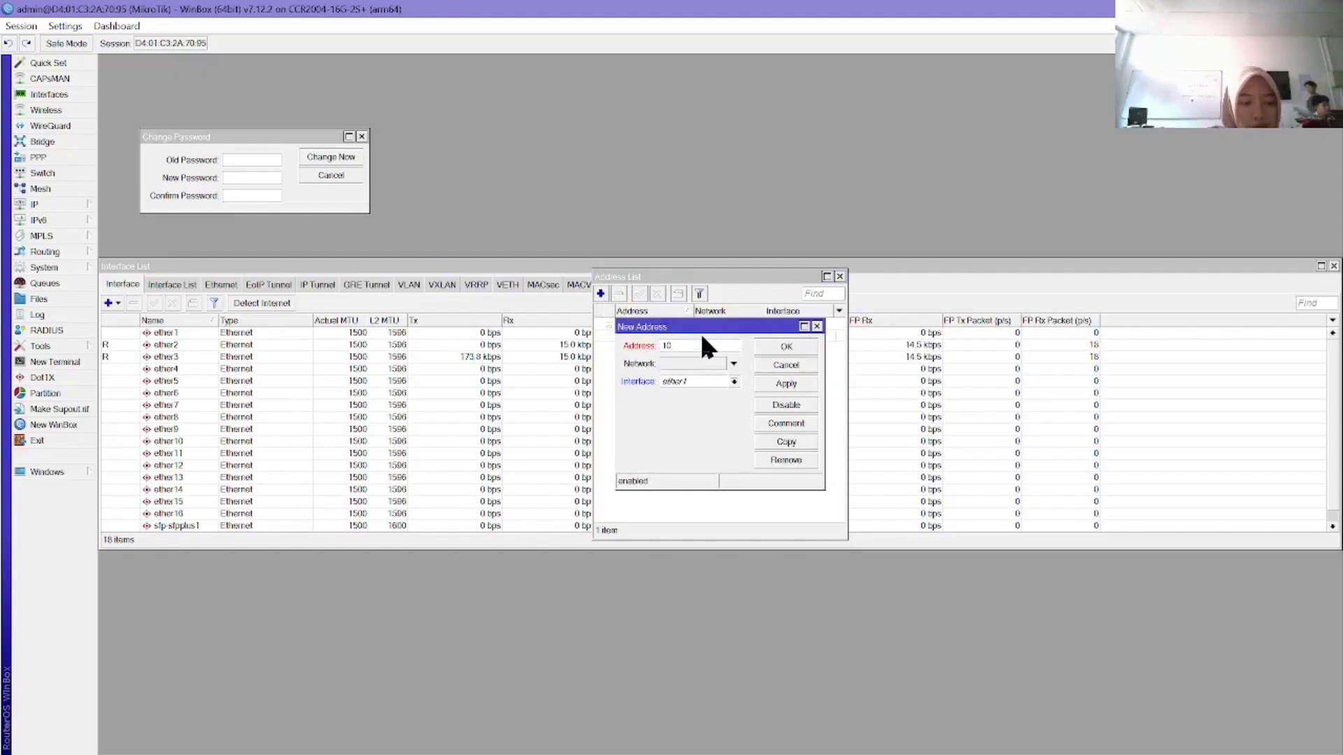
type("0")
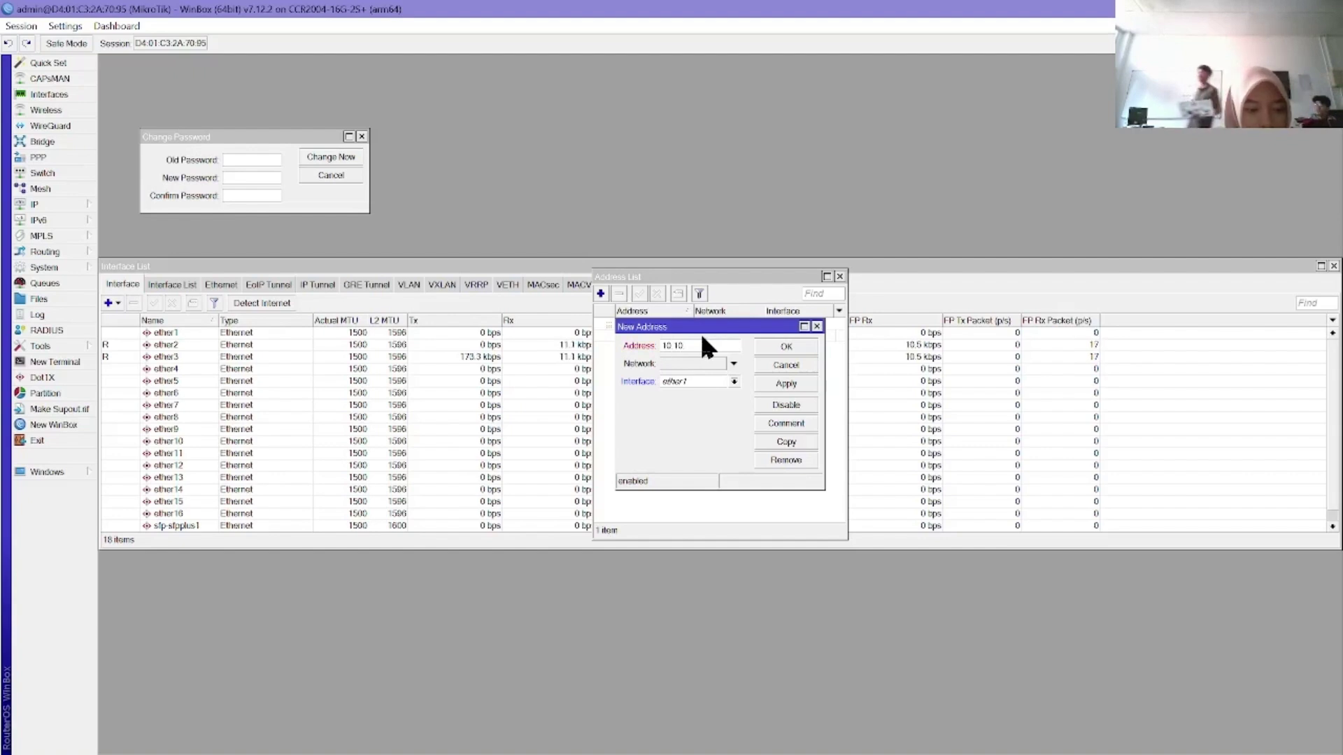
type(".1.1")
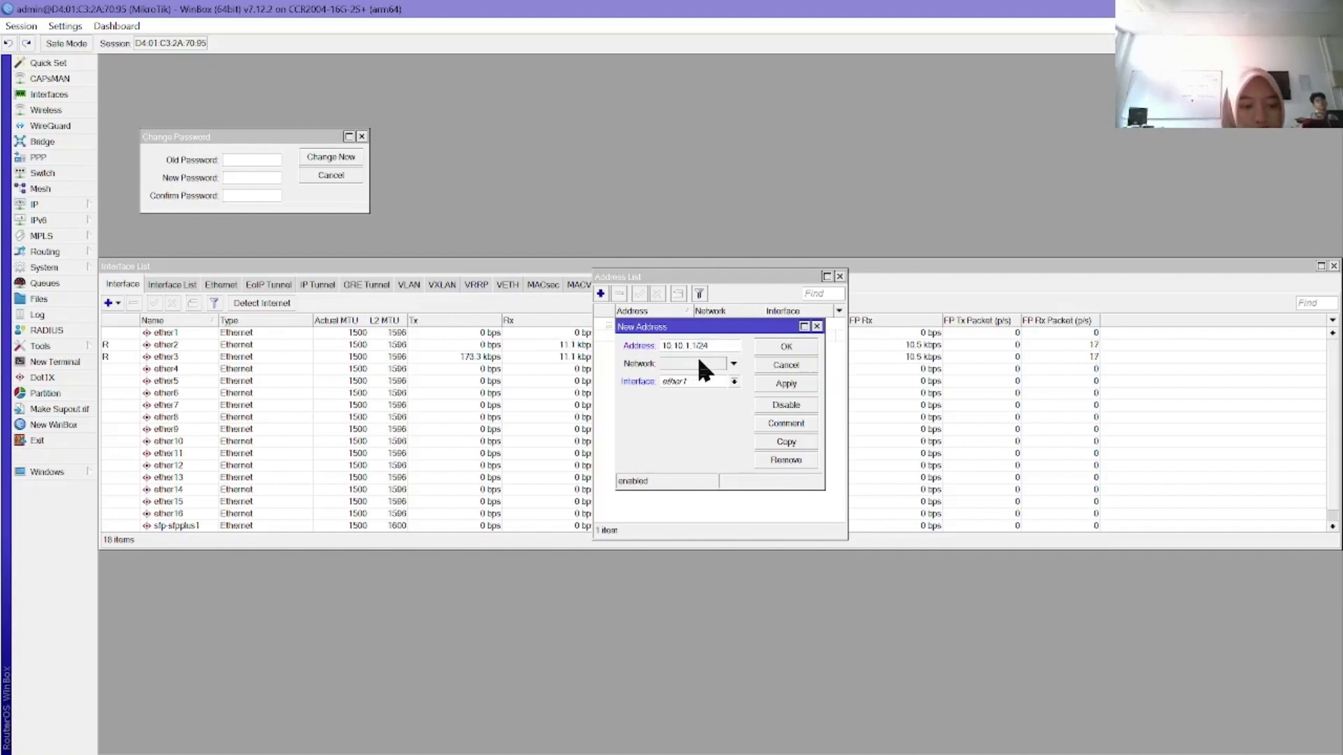
left_click(696, 364)
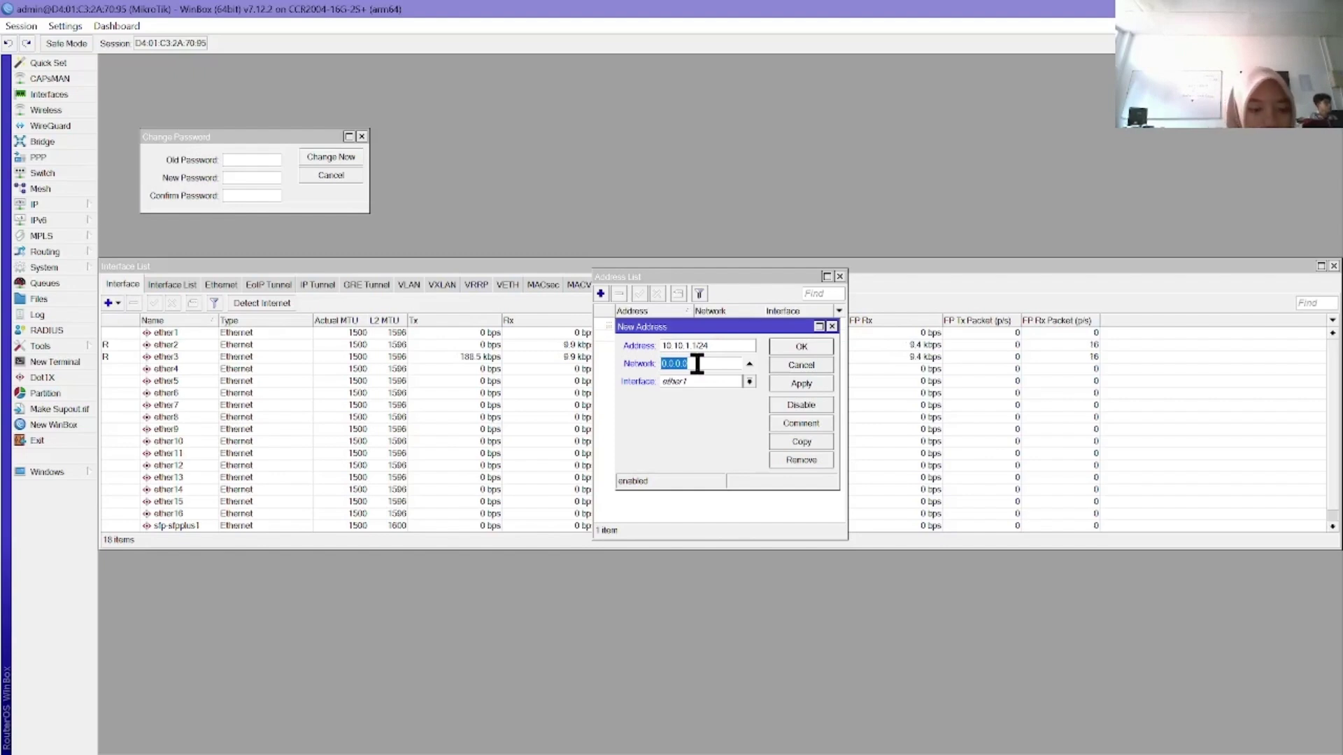
type("10.10")
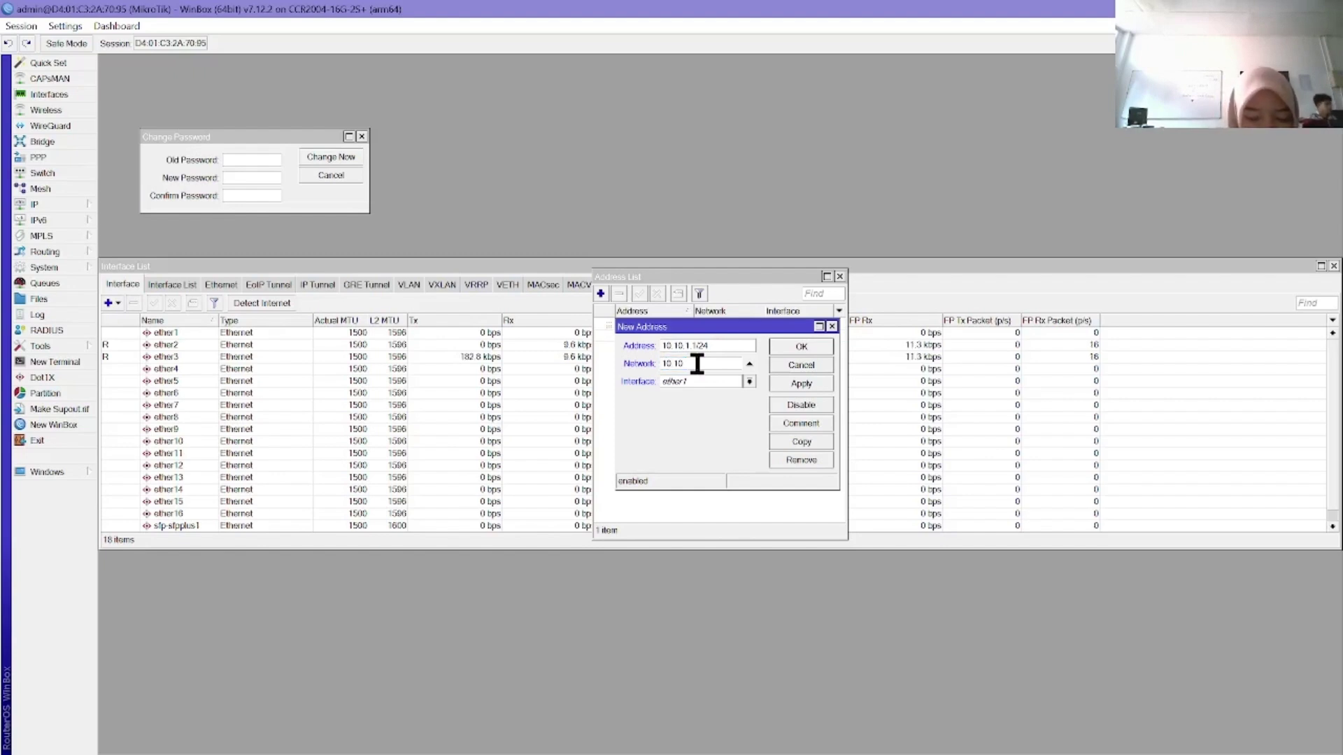
type(".1.0")
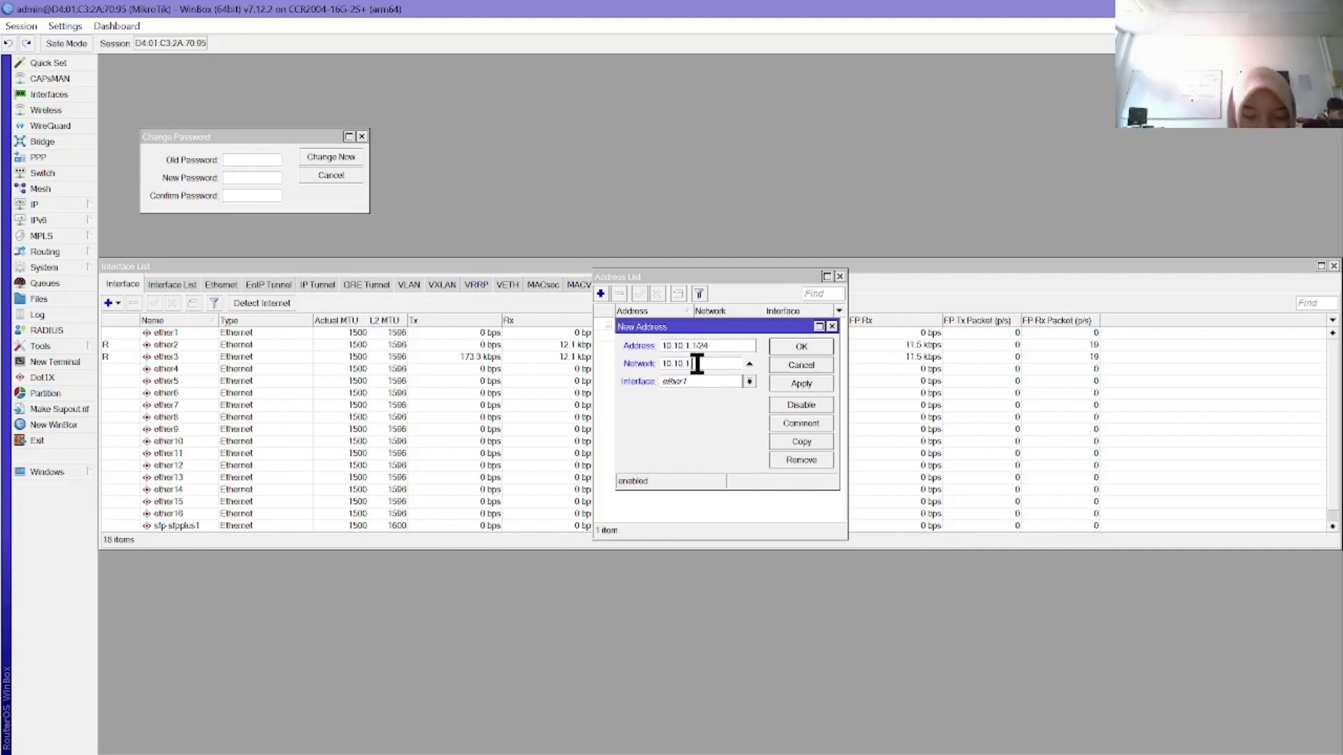
left_click(748, 382)
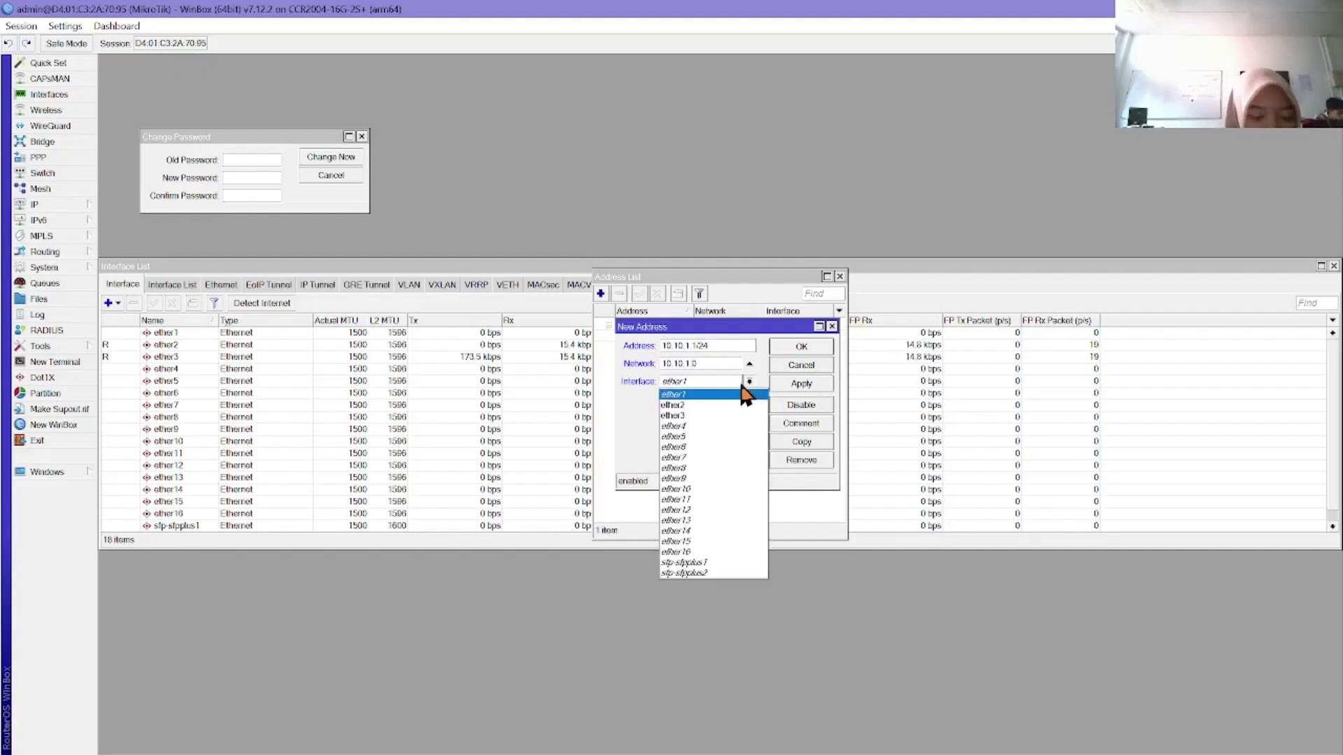
left_click(686, 415)
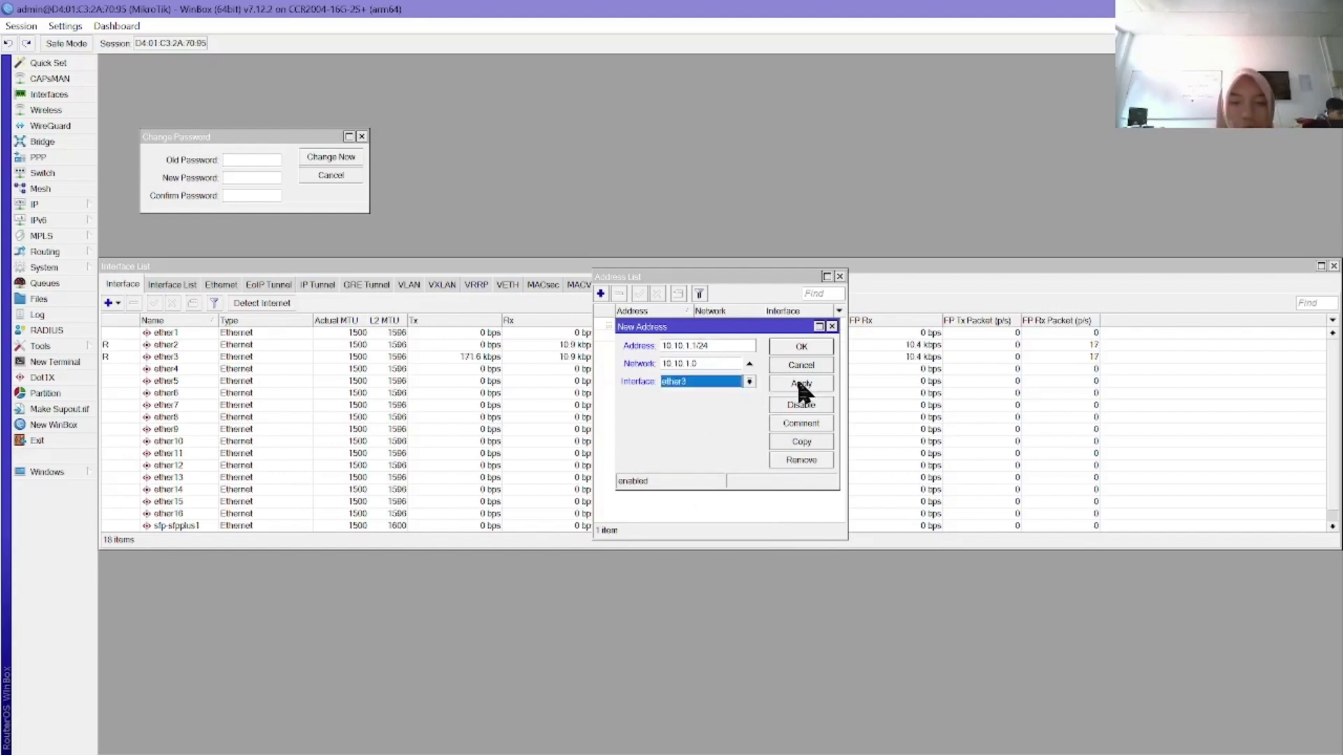
left_click(799, 346)
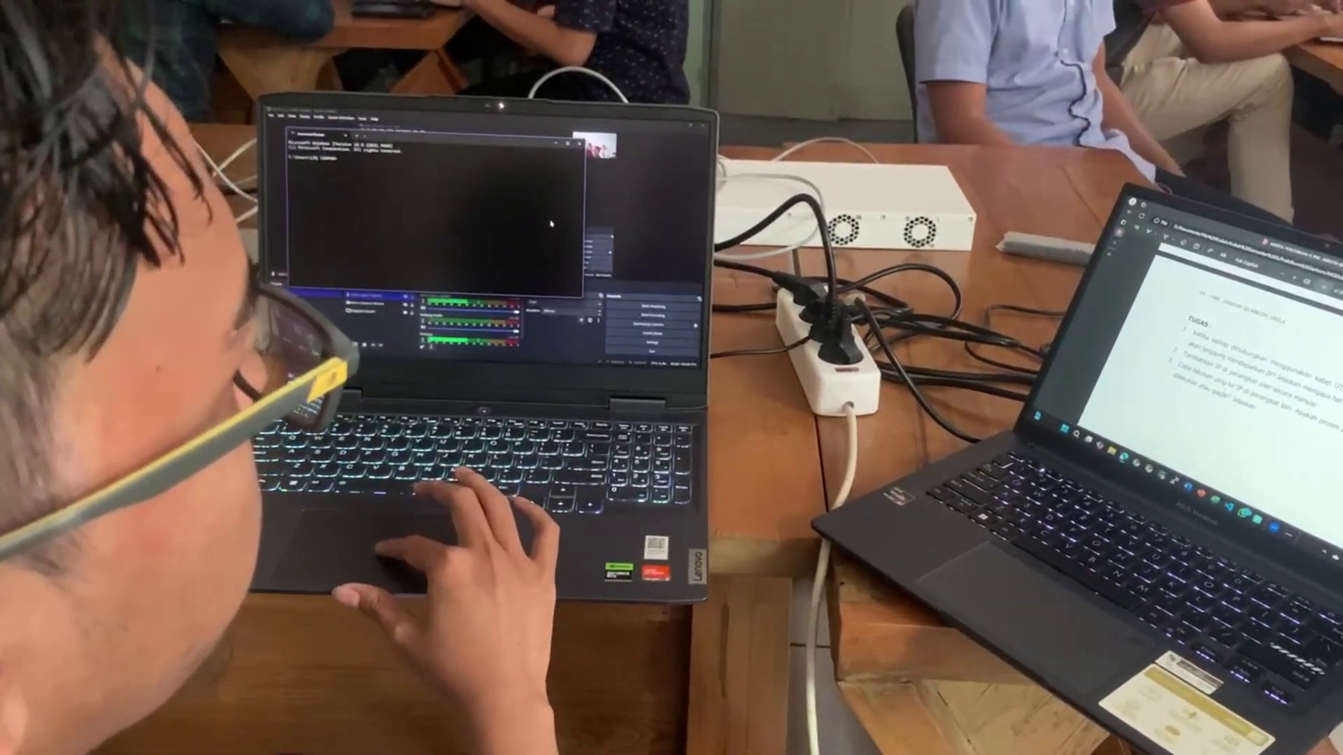
Step: Ping the router at 10.10.1.1 from the laptop and read the unreachable replies
scroll(1225, 395, "up", 10)
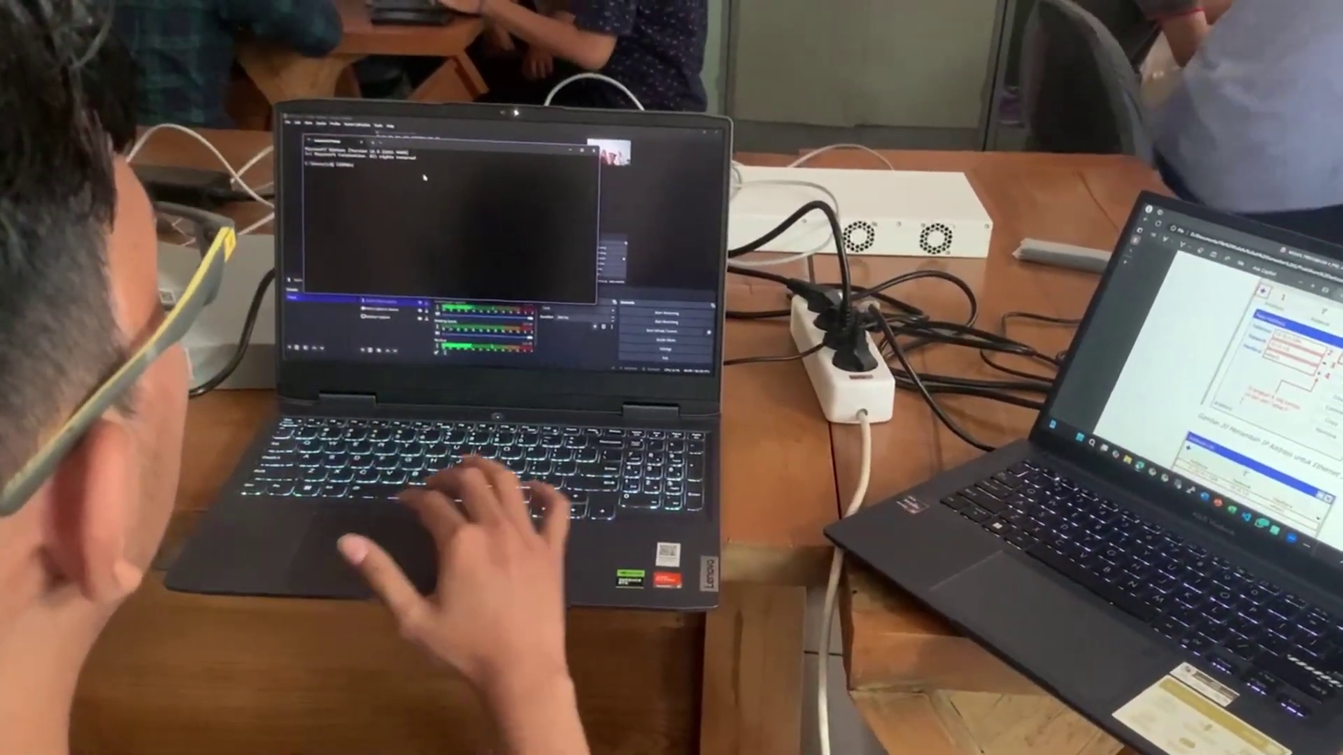
type("ping")
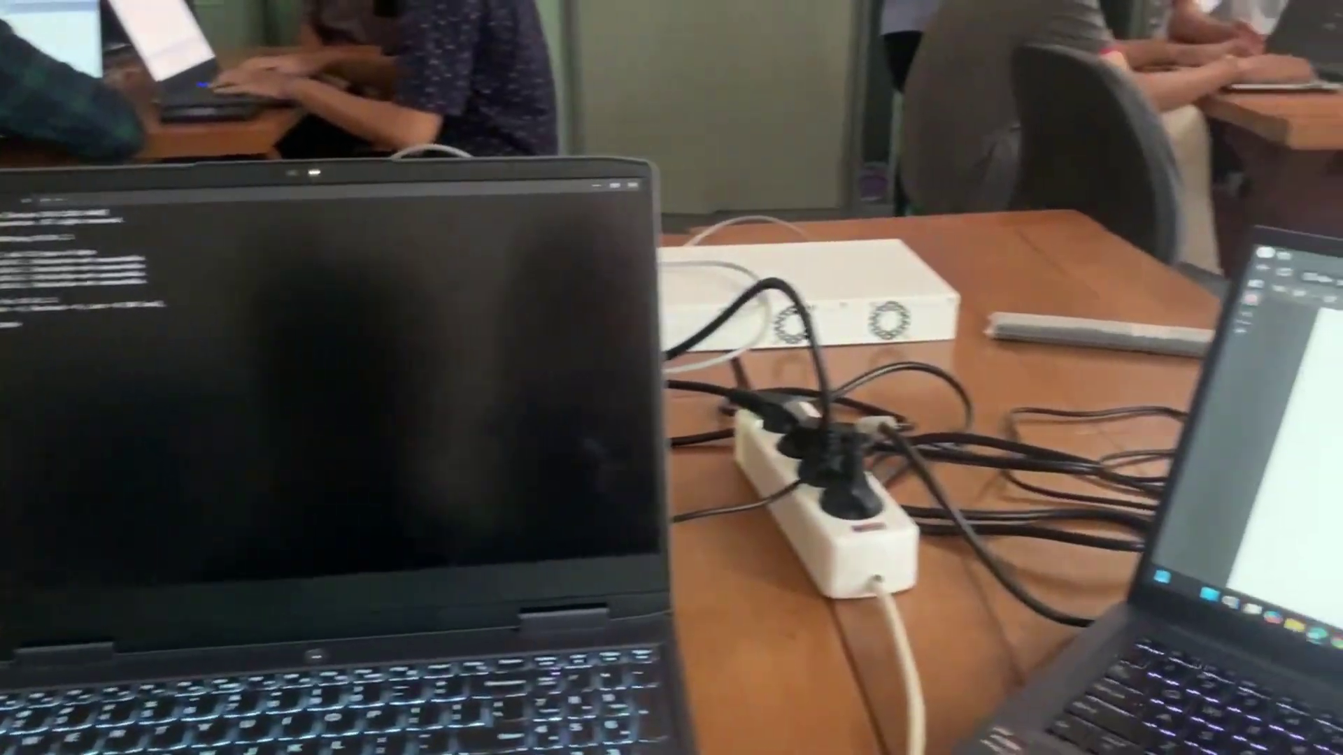
scroll(1188, 434, "down", 10)
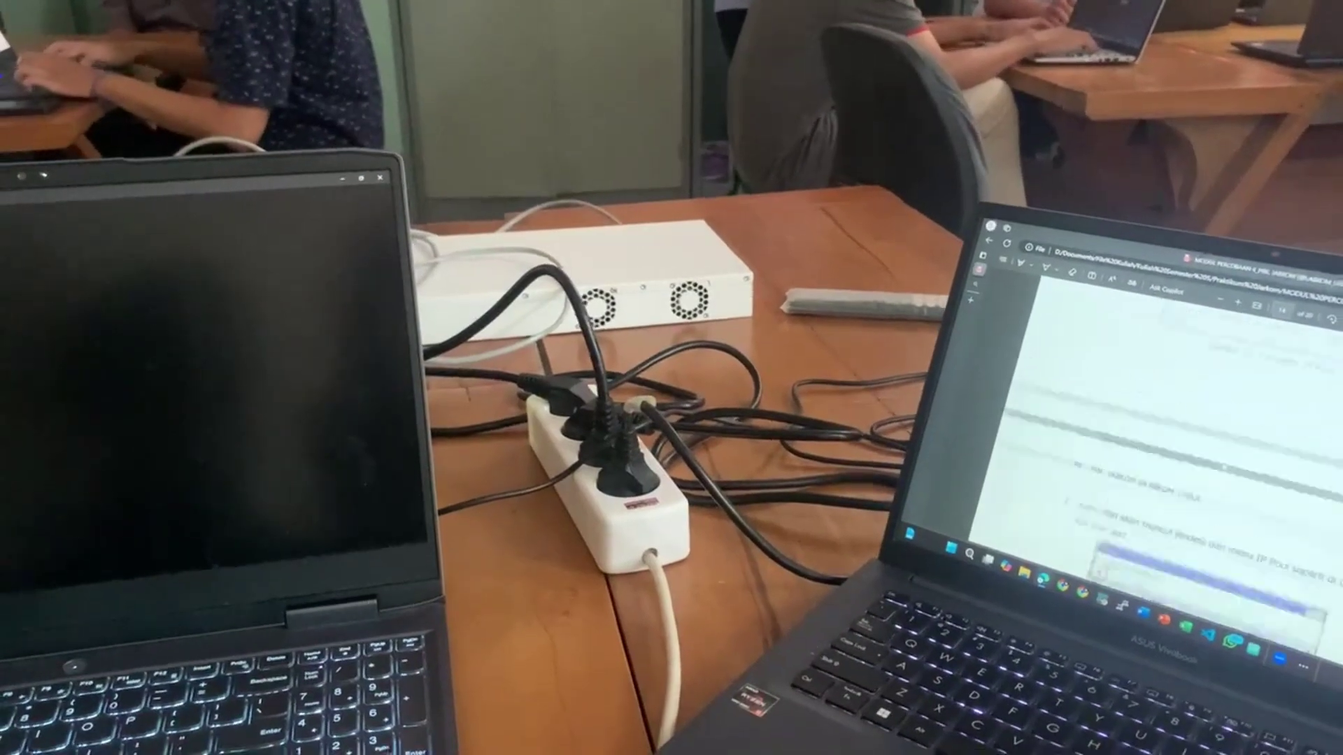
scroll(1189, 434, "up", 3)
scroll(1189, 448, "down", 5)
scroll(1189, 447, "up", 5)
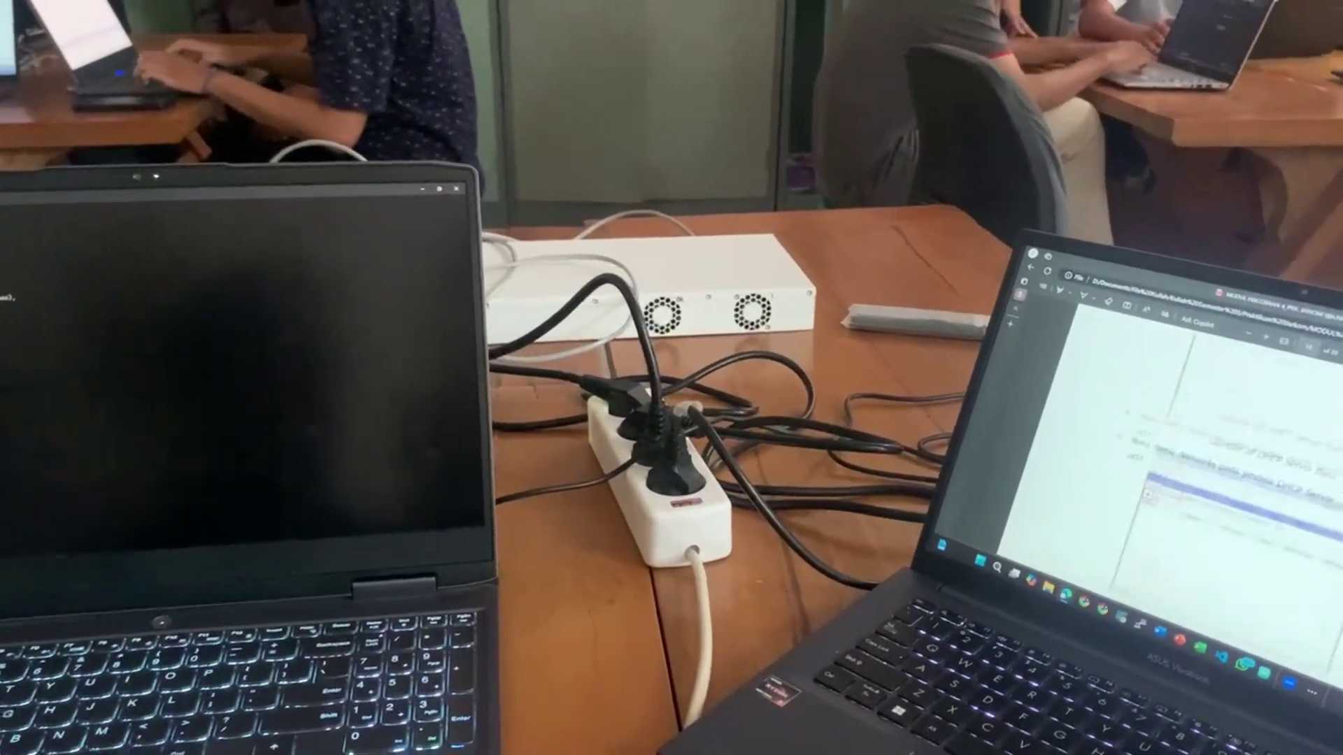
scroll(1189, 448, "down", 5)
scroll(1189, 448, "down", 10)
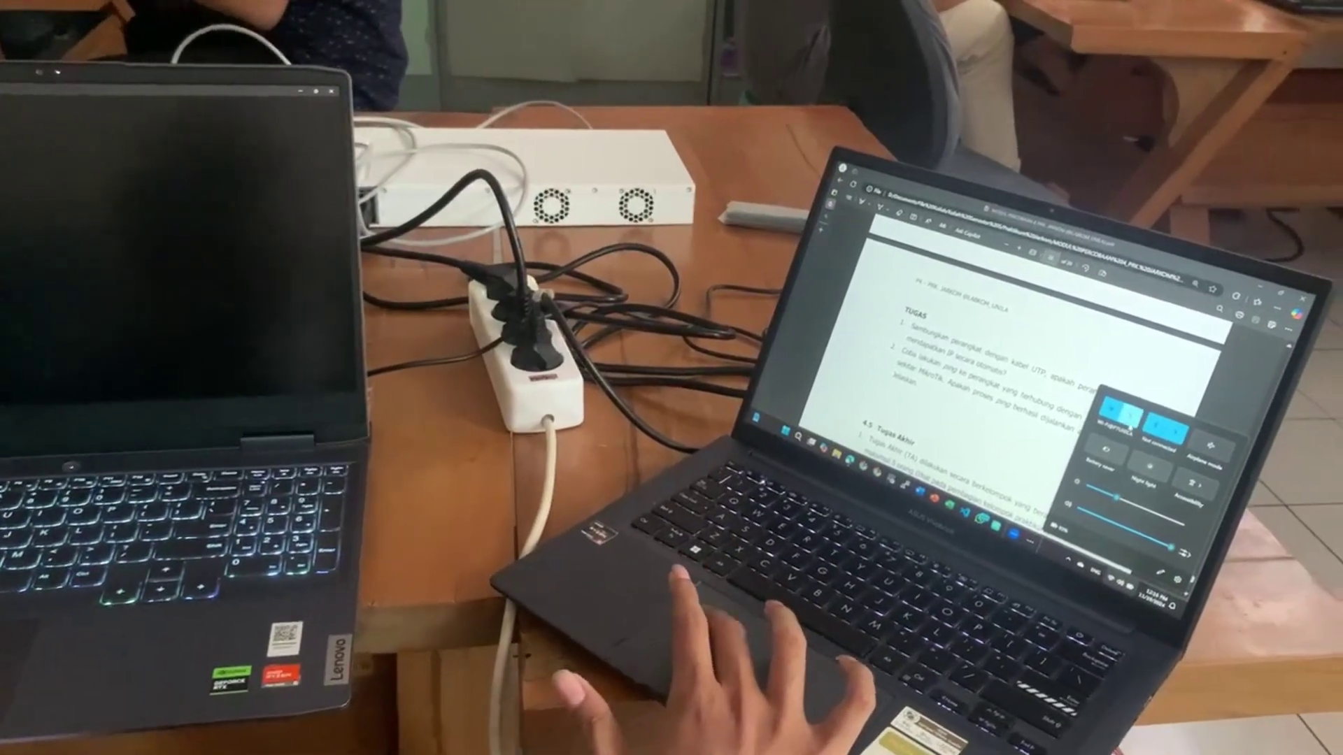
Step: Join the AP Jarkom Wi-Fi network from the Windows network list
left_click(1146, 418)
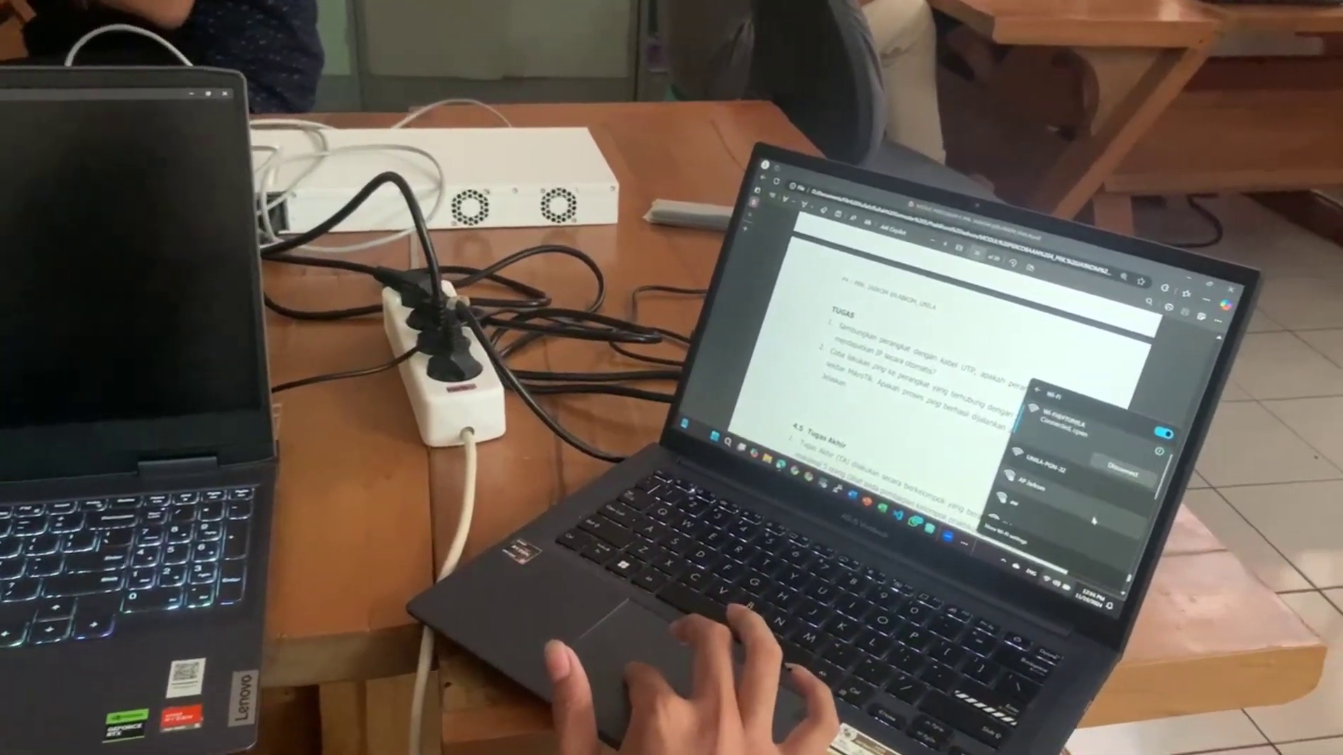
left_click(1042, 485)
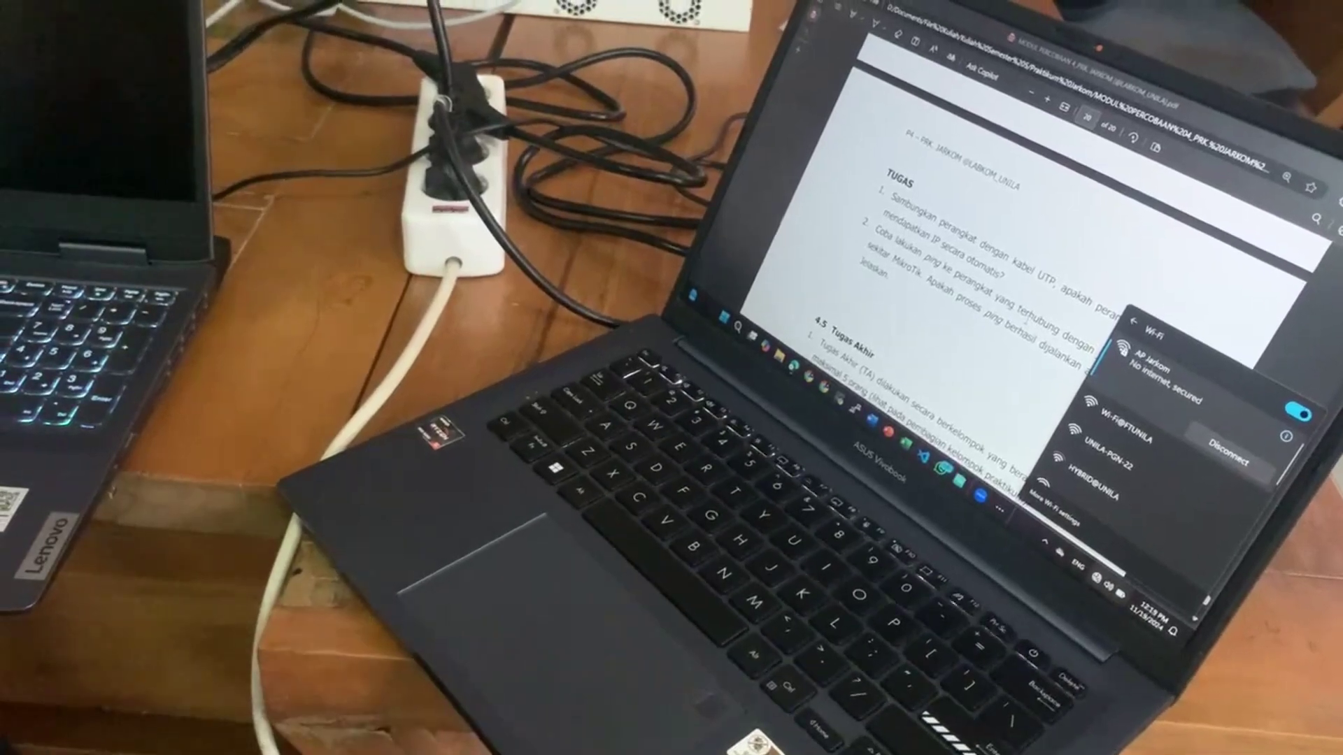
scroll(1040, 321, "up", 15)
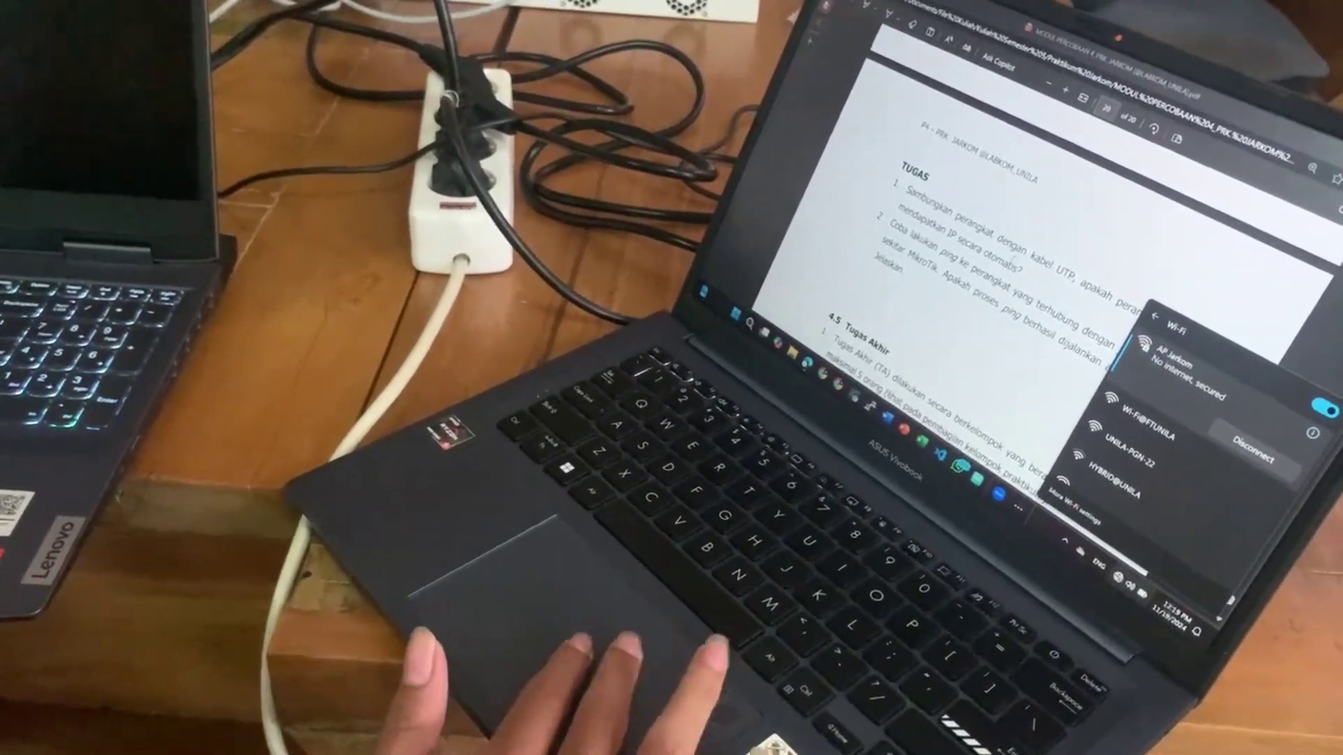
scroll(1045, 269, "up", 3)
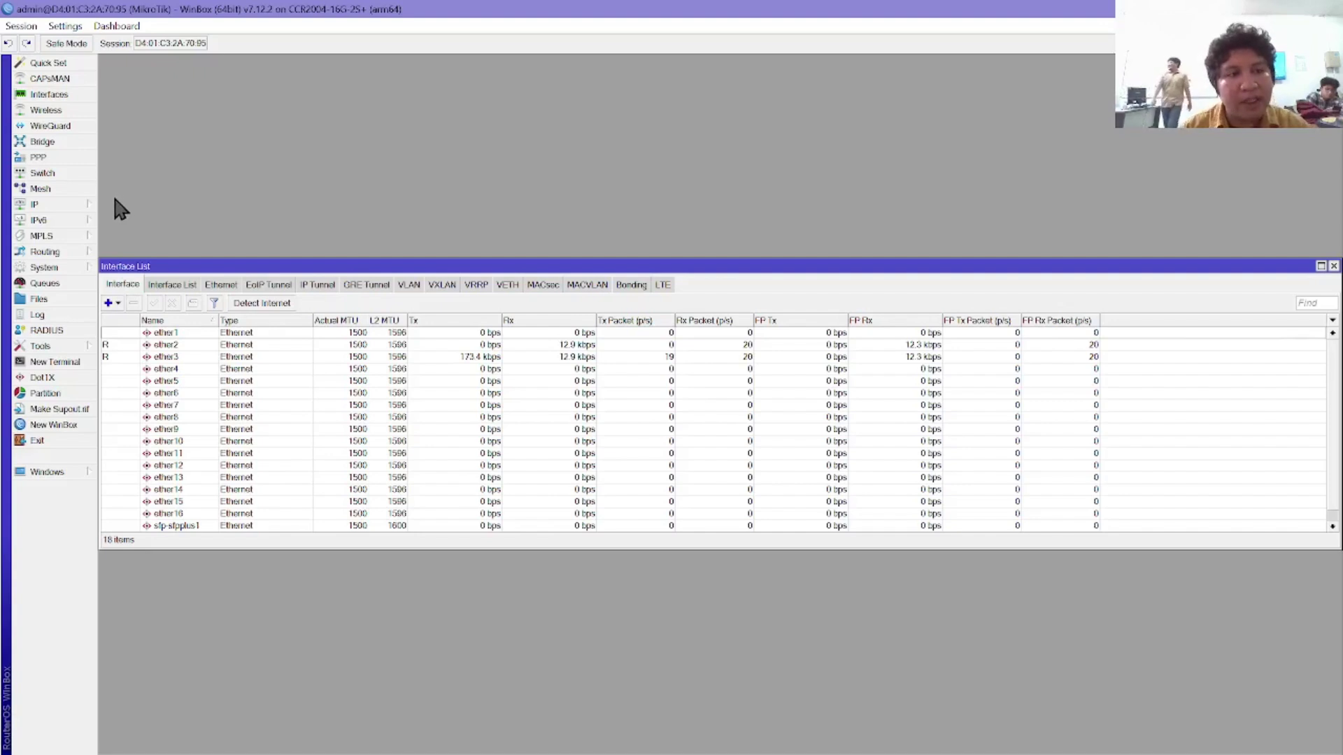
Step: Create IP pool ether3-pool with address range 10.10.1.10–10.10.1.254
left_click(79, 203)
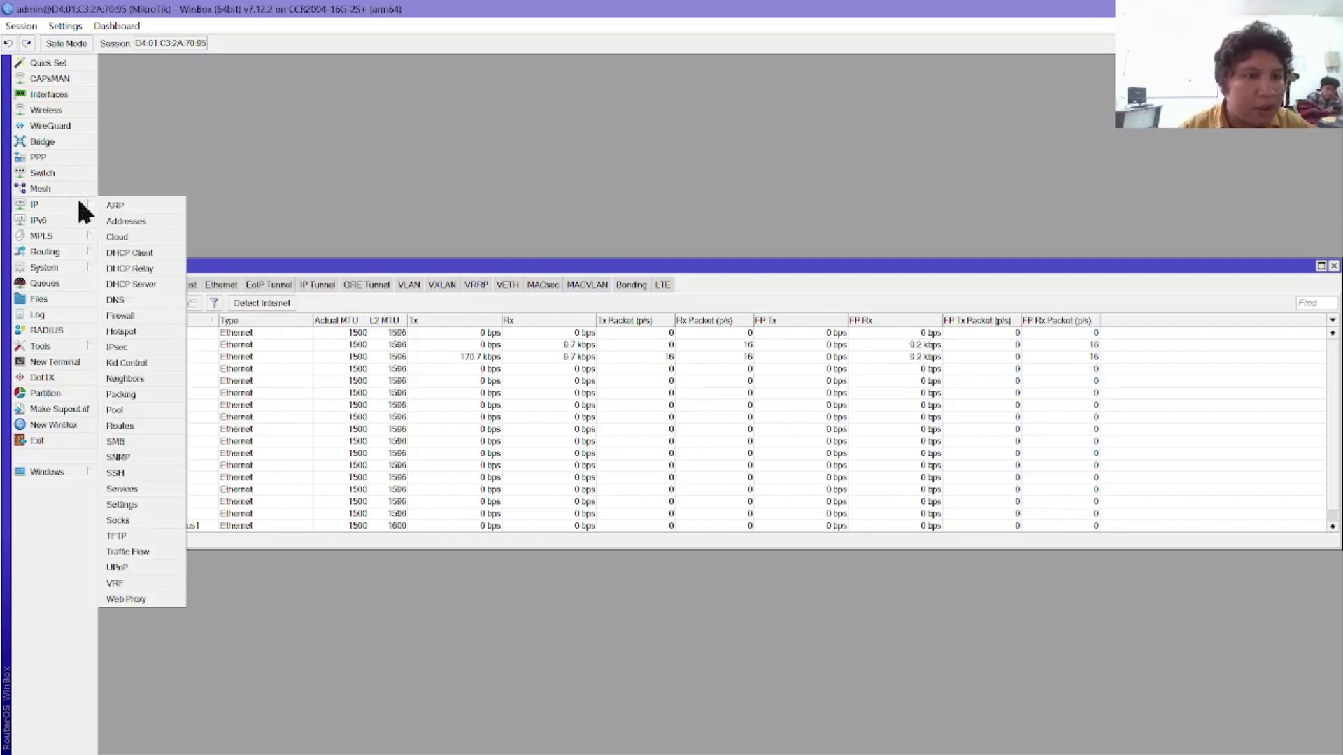
left_click(149, 410)
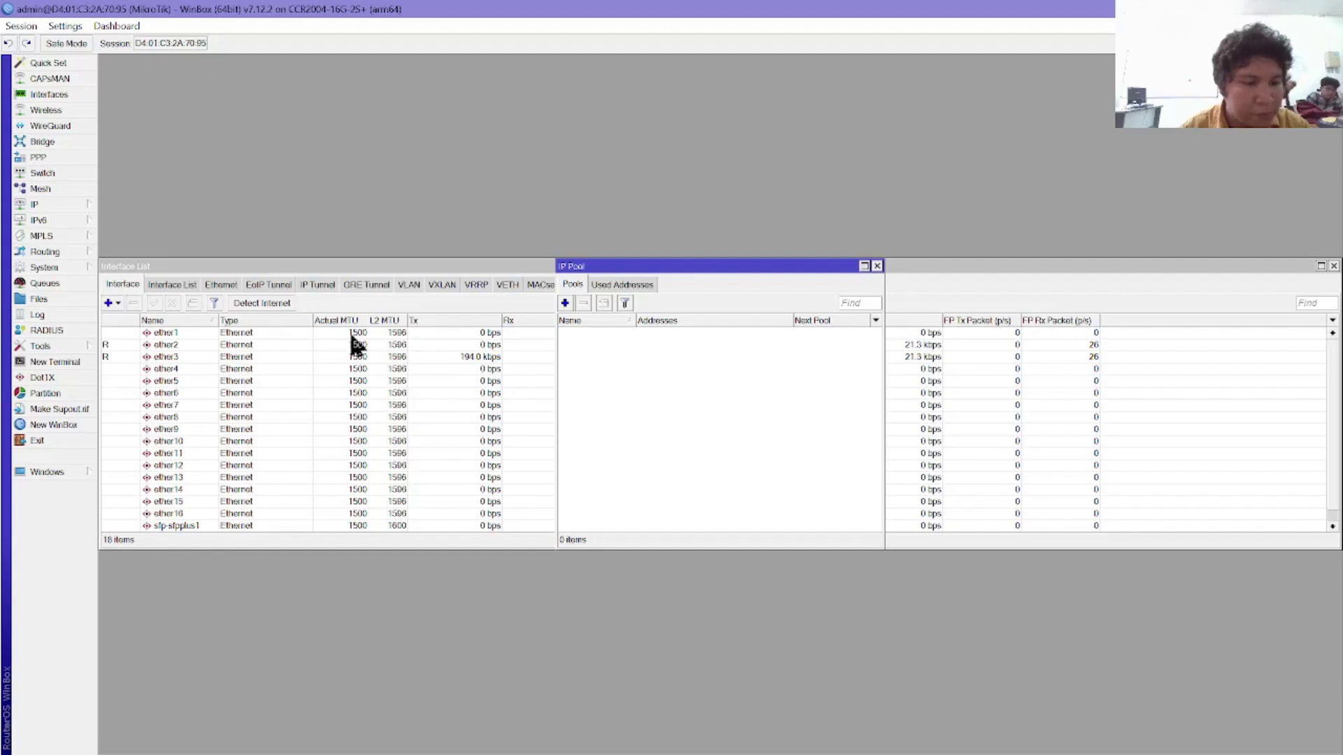
left_click(564, 303)
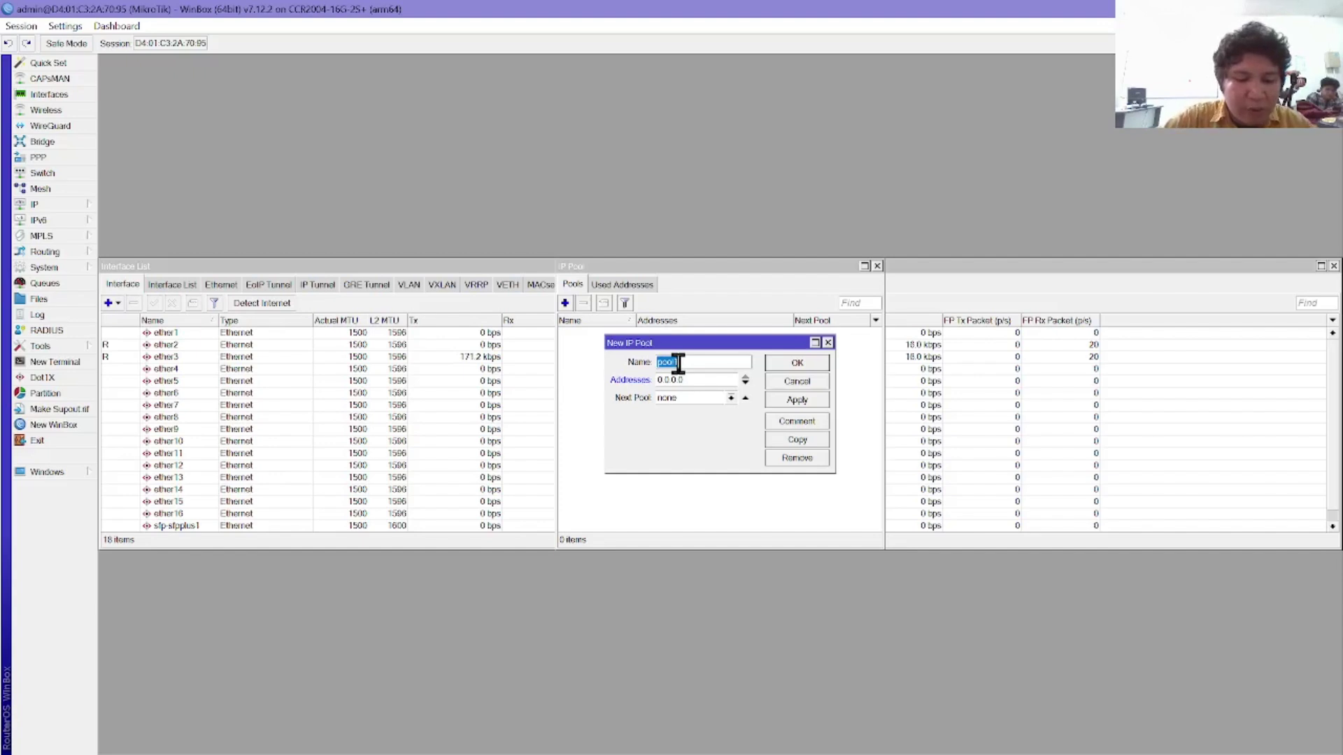
type("ether")
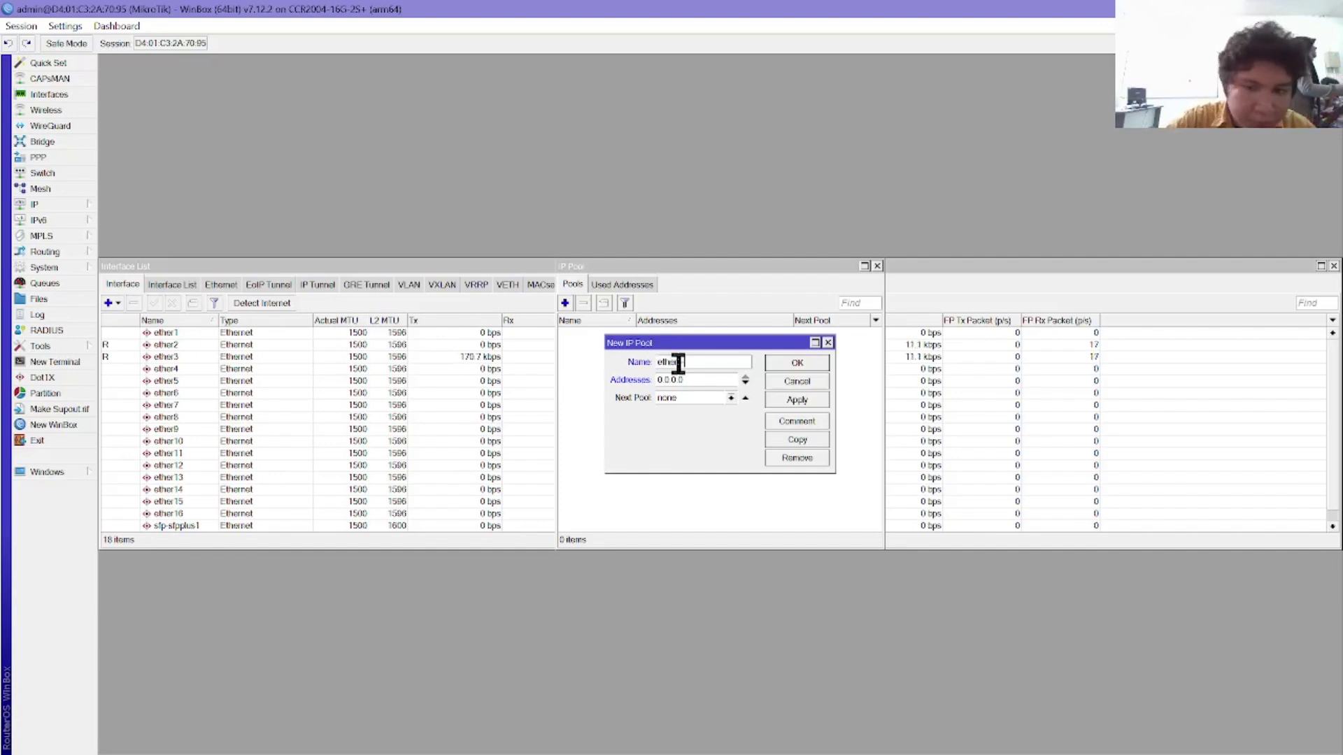
type("3-pool")
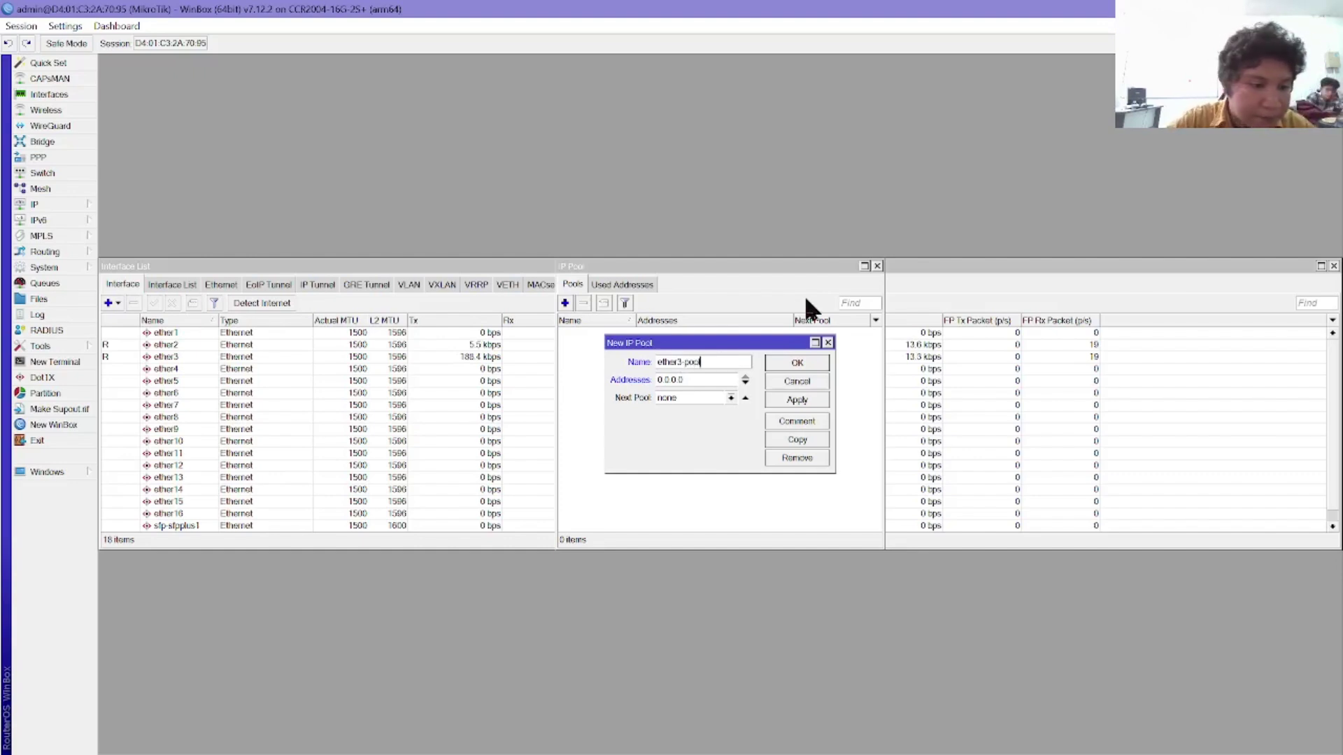
double_click(684, 379)
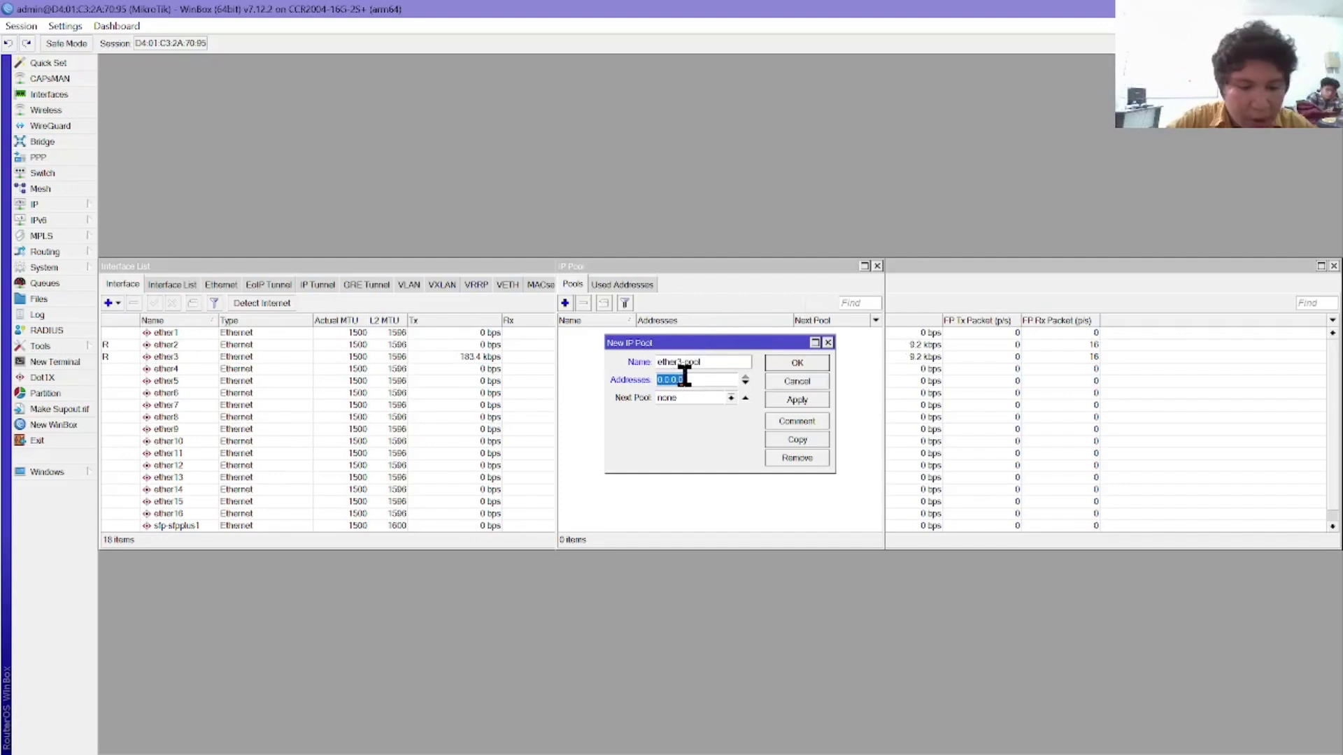
left_click(683, 379)
type("-10")
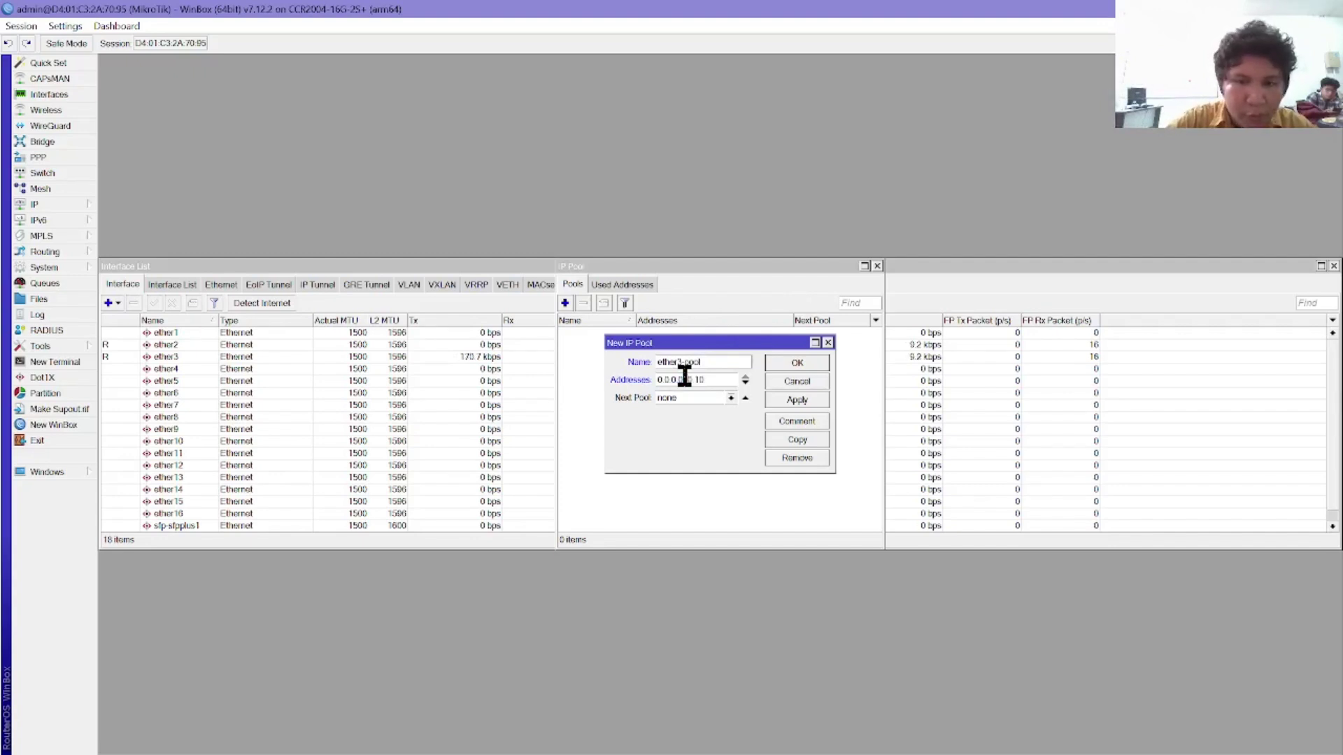
double_click(685, 378)
double_click(685, 378)
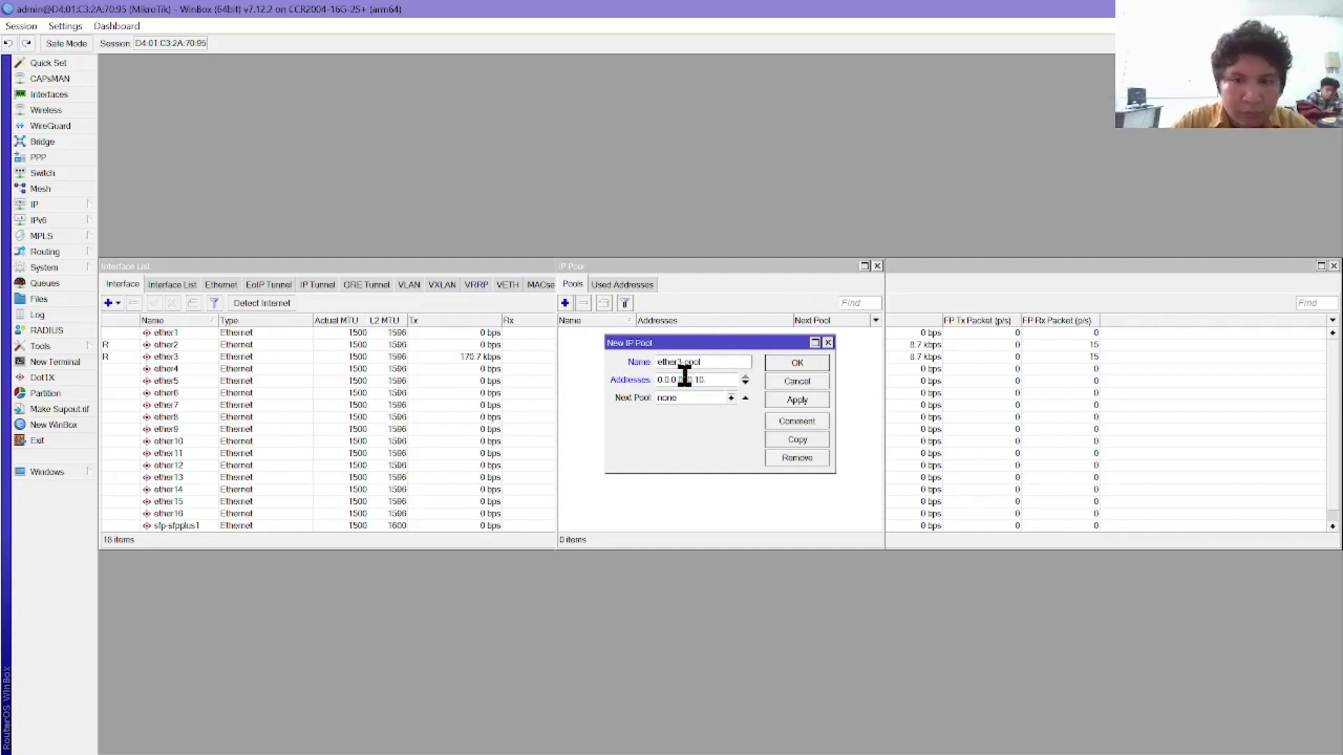
double_click(685, 378)
type("10.10")
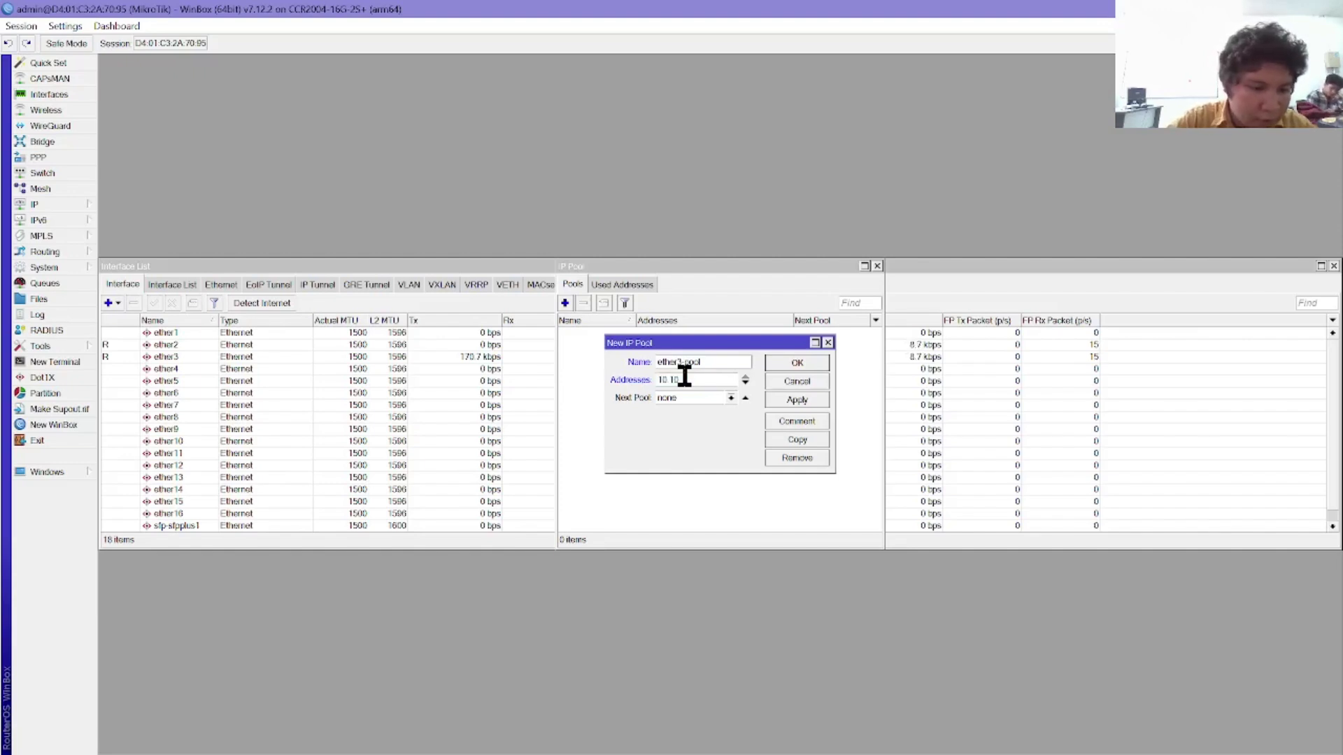
type(".10")
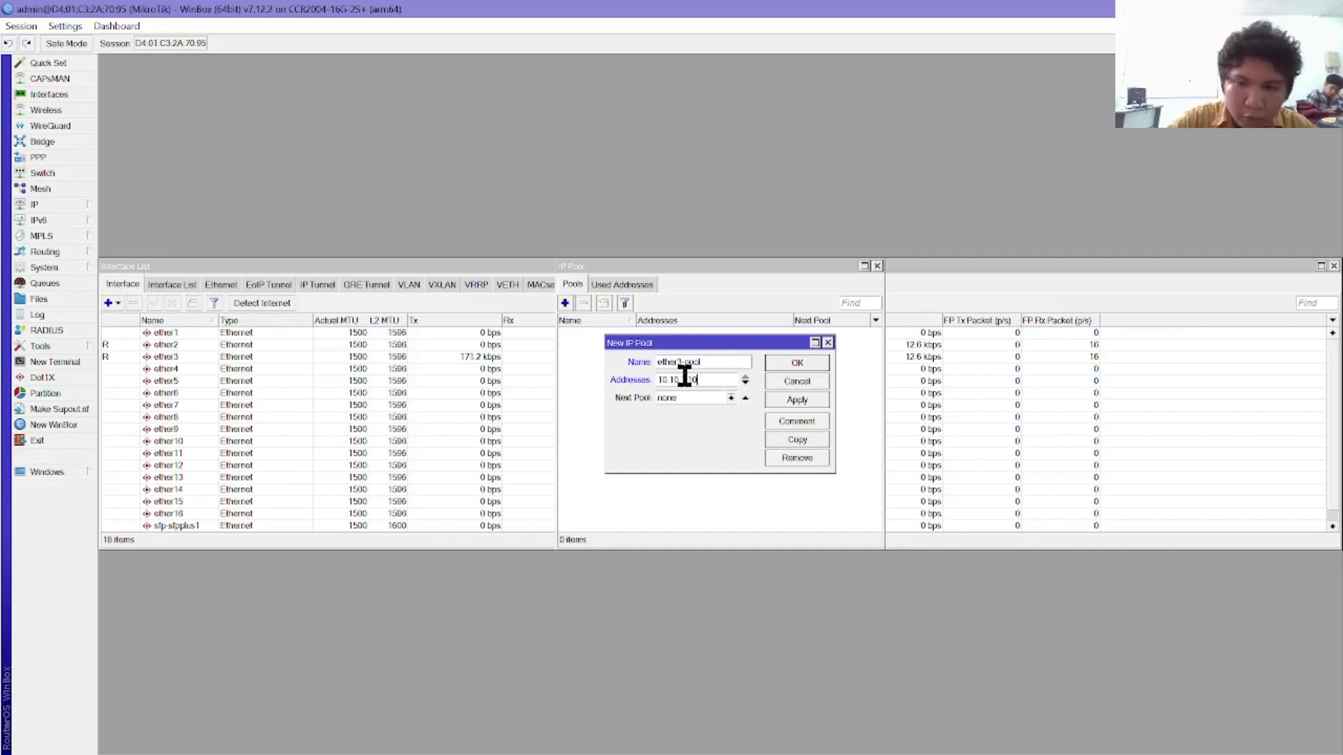
type(".10")
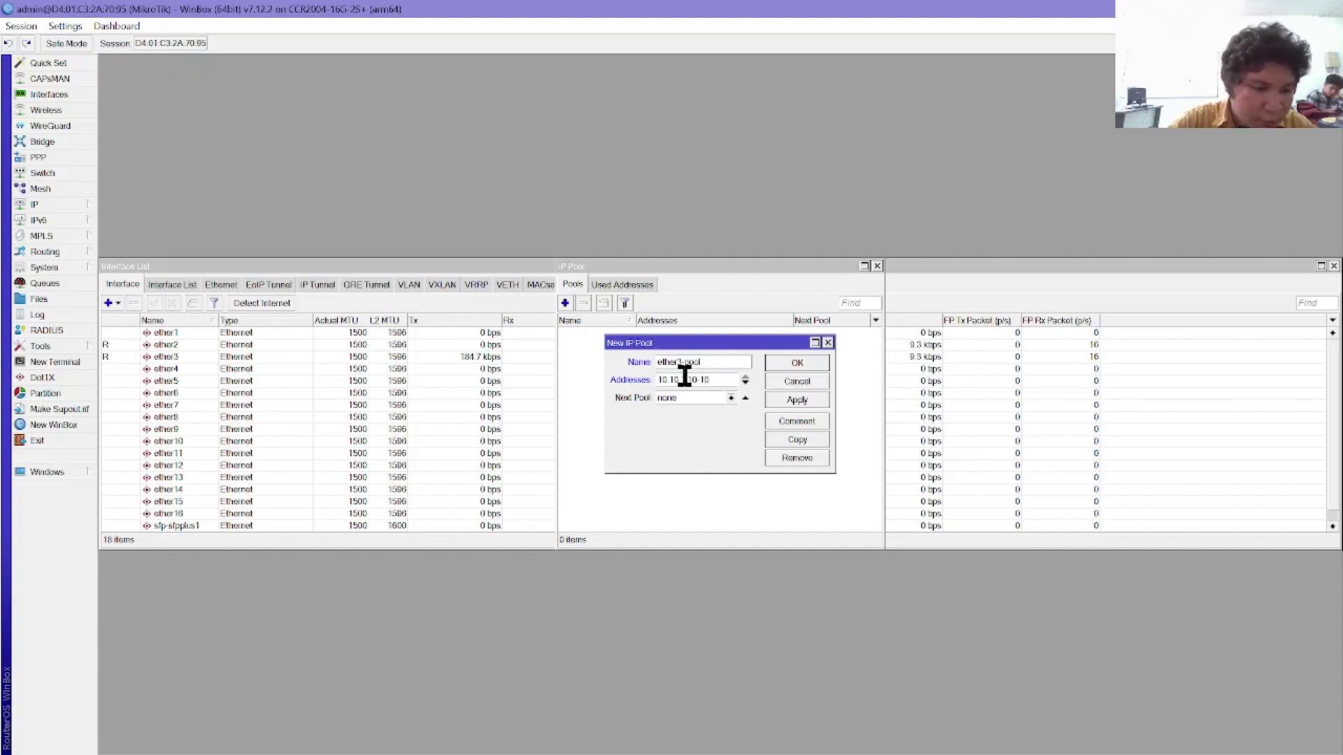
type("-10.10.1")
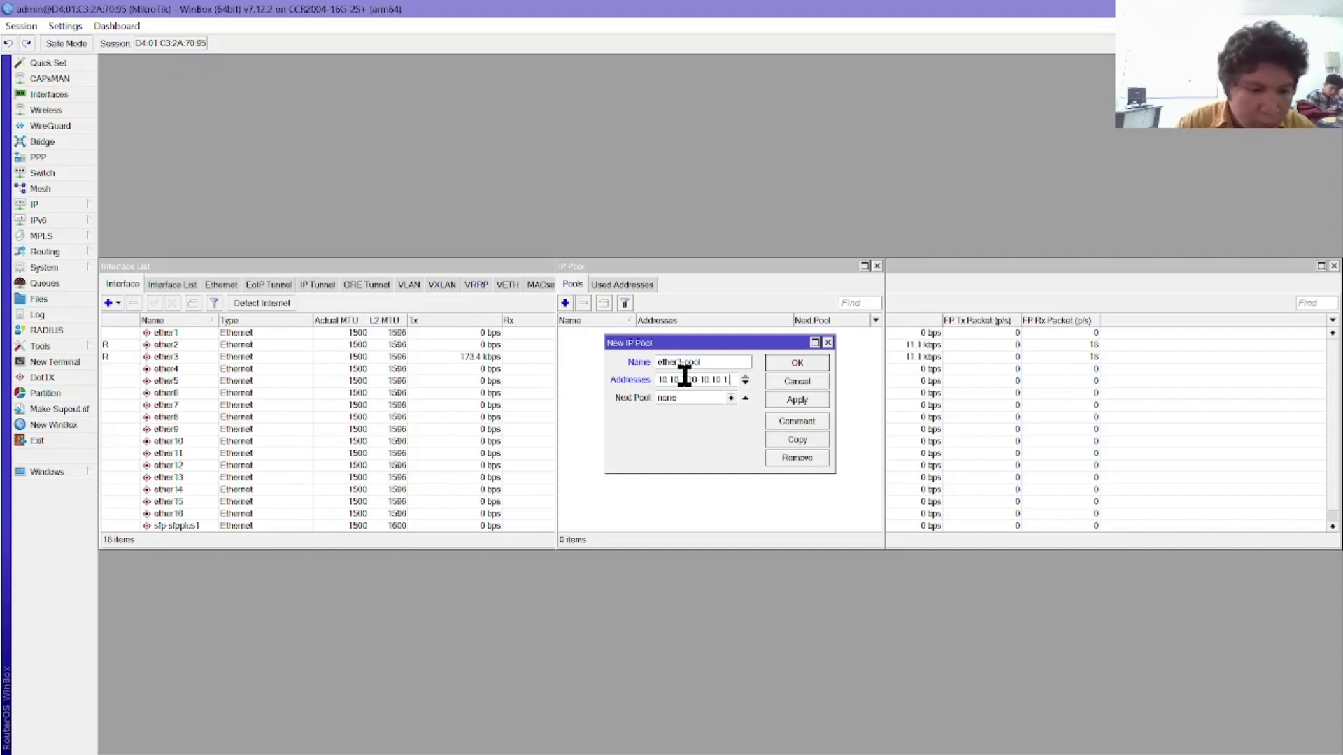
type("0.254")
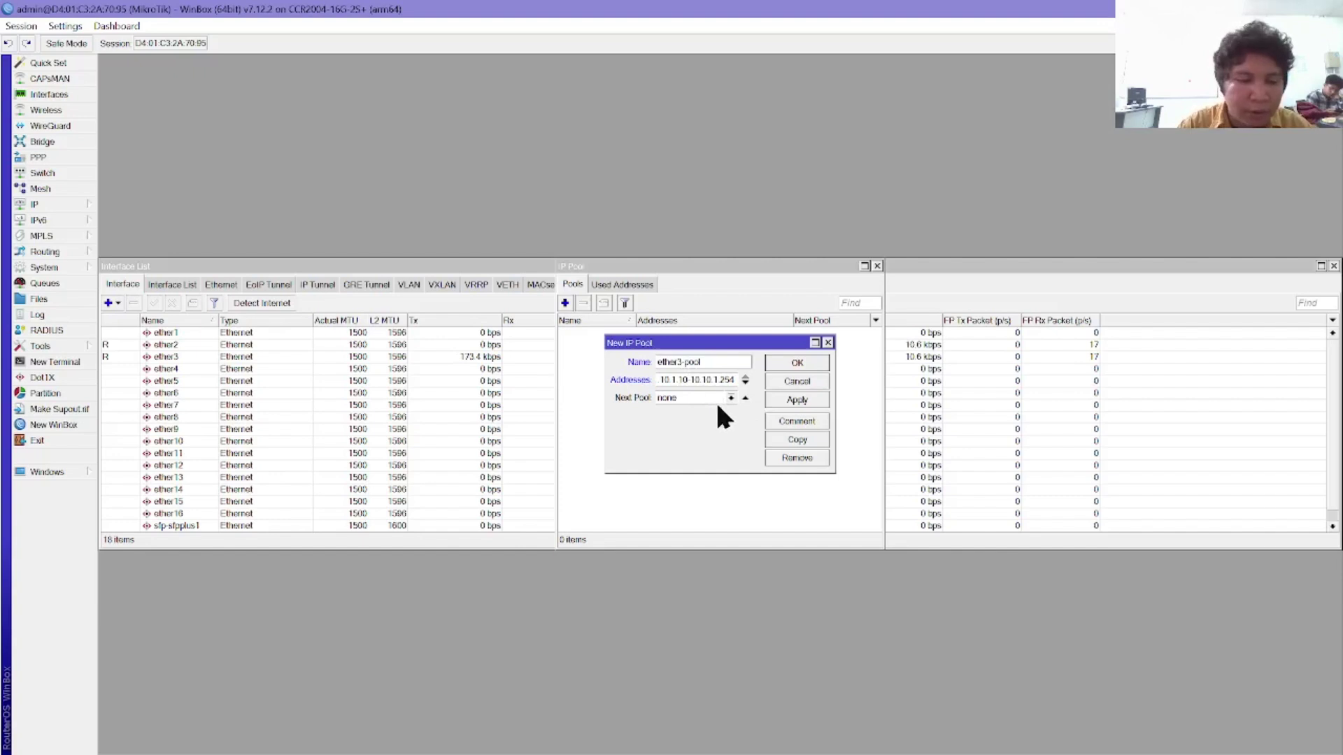
left_click(781, 363)
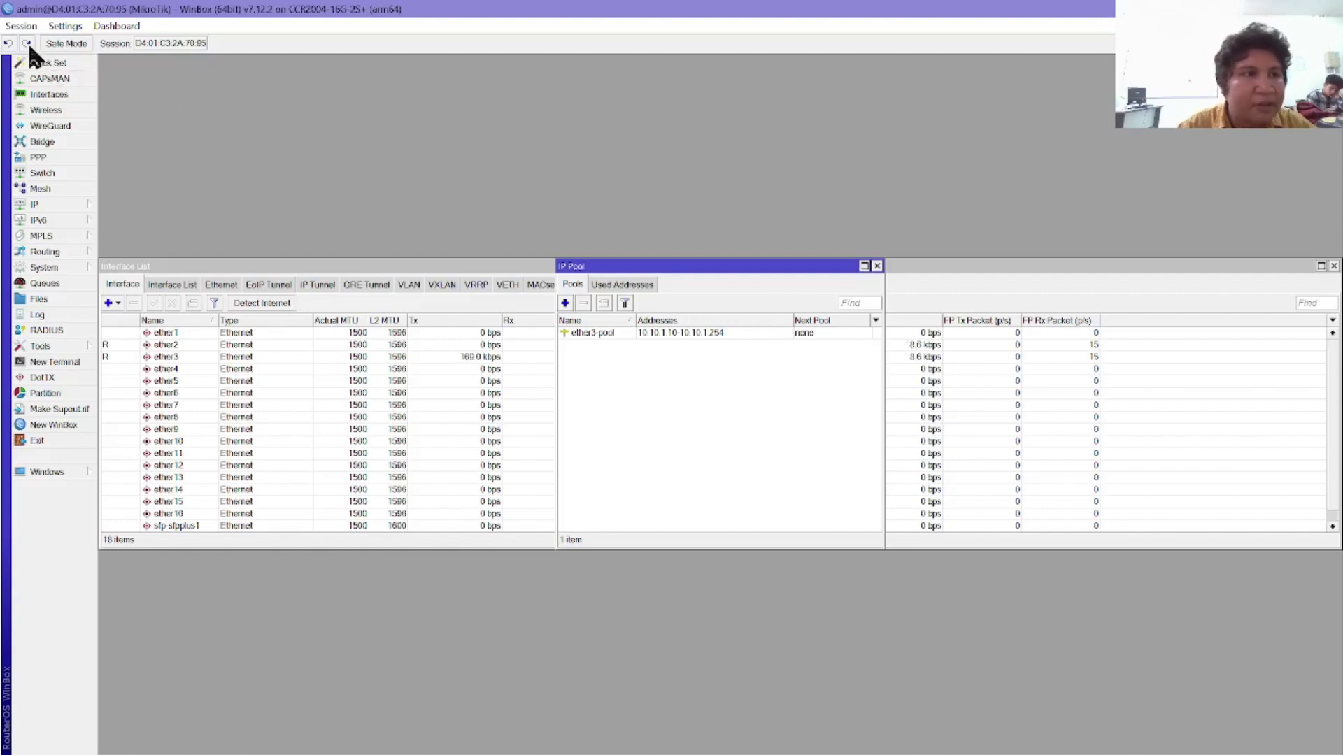
Step: Add DHCP server ether3-dhcp on interface ether3 with address pool ether3-pool
left_click(60, 202)
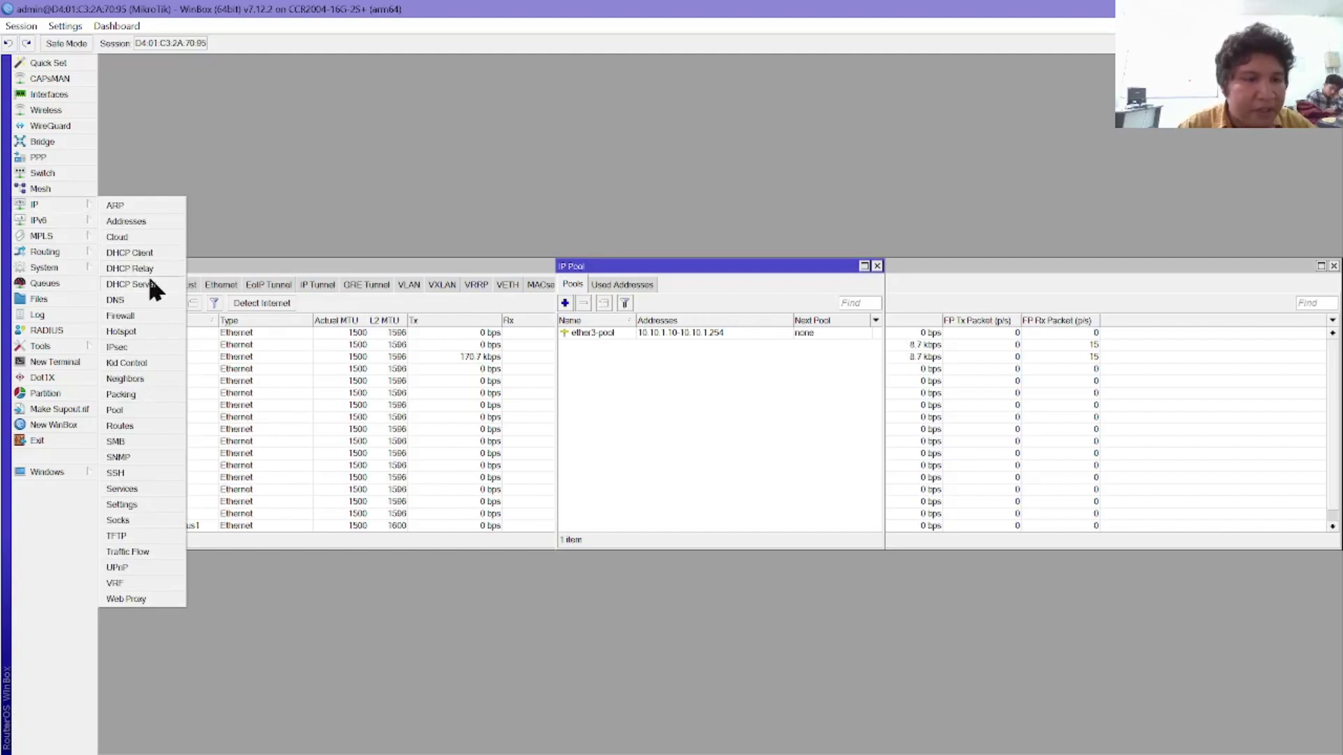
left_click(150, 285)
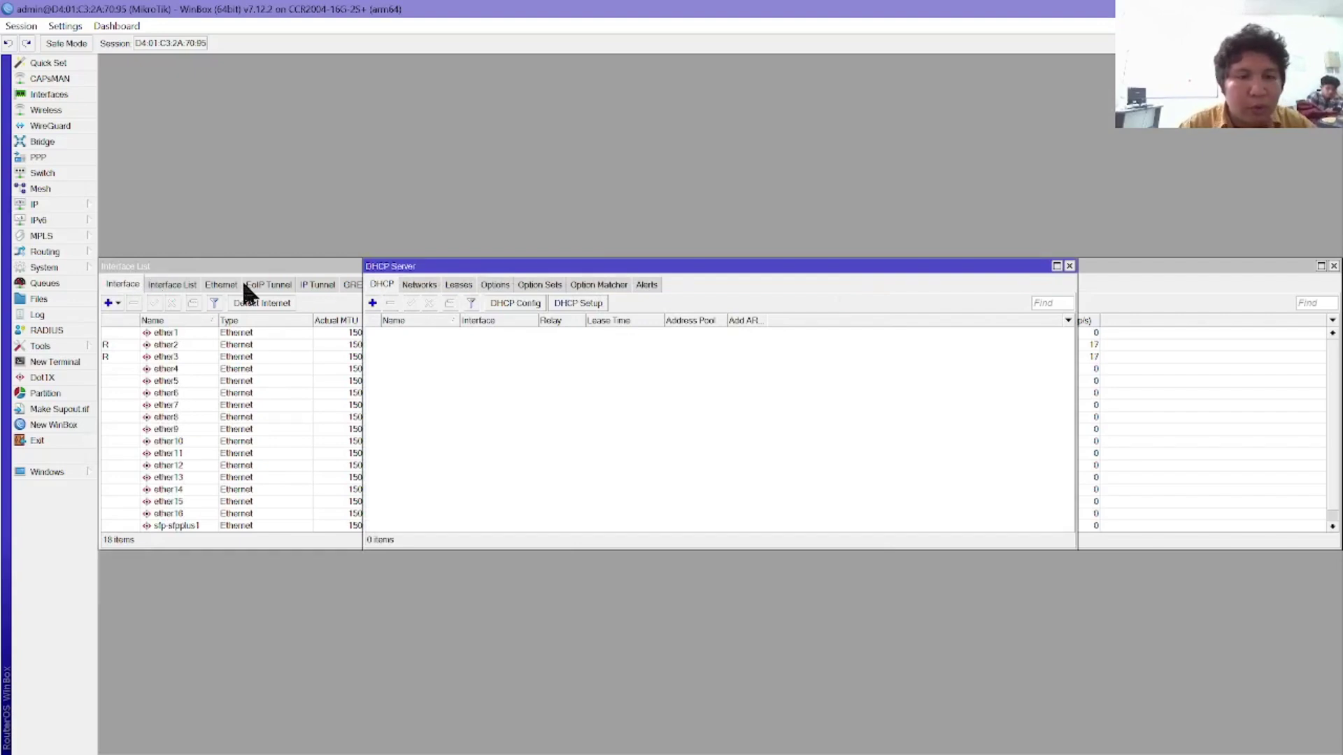
left_click(373, 303)
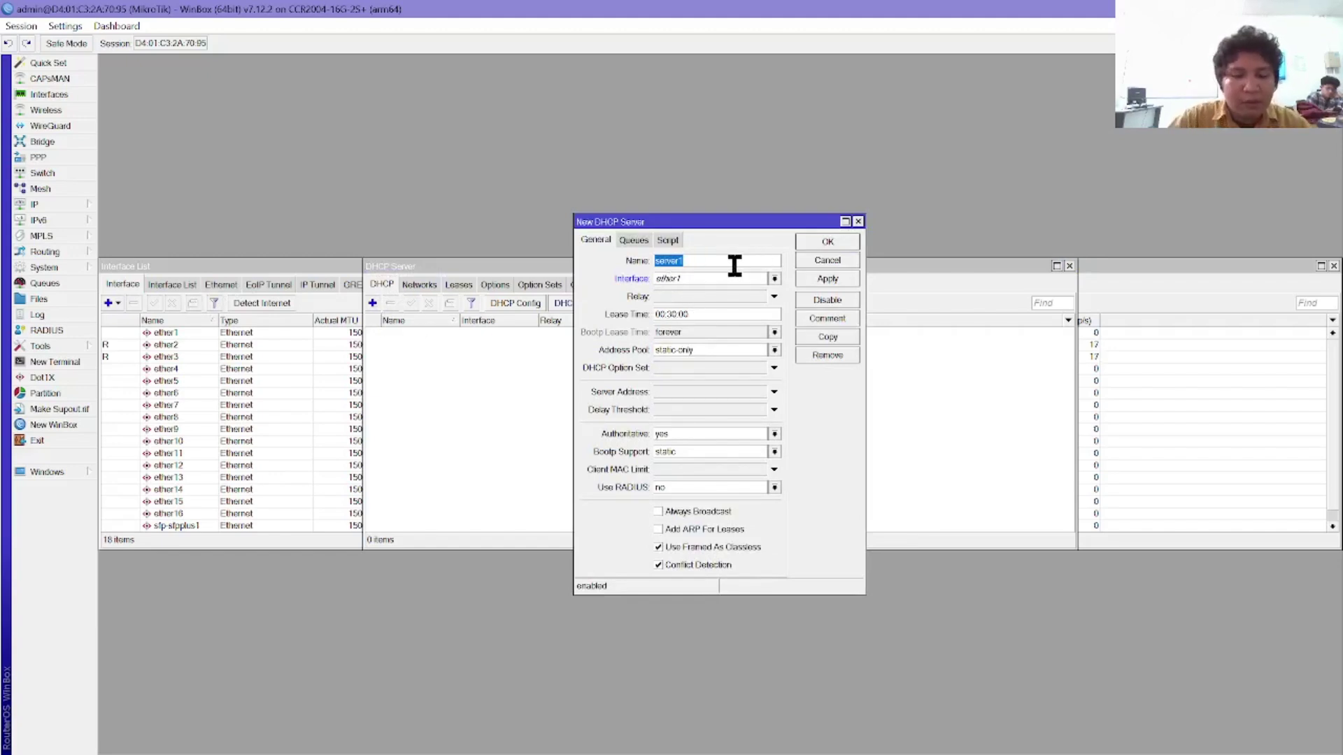
type("ether")
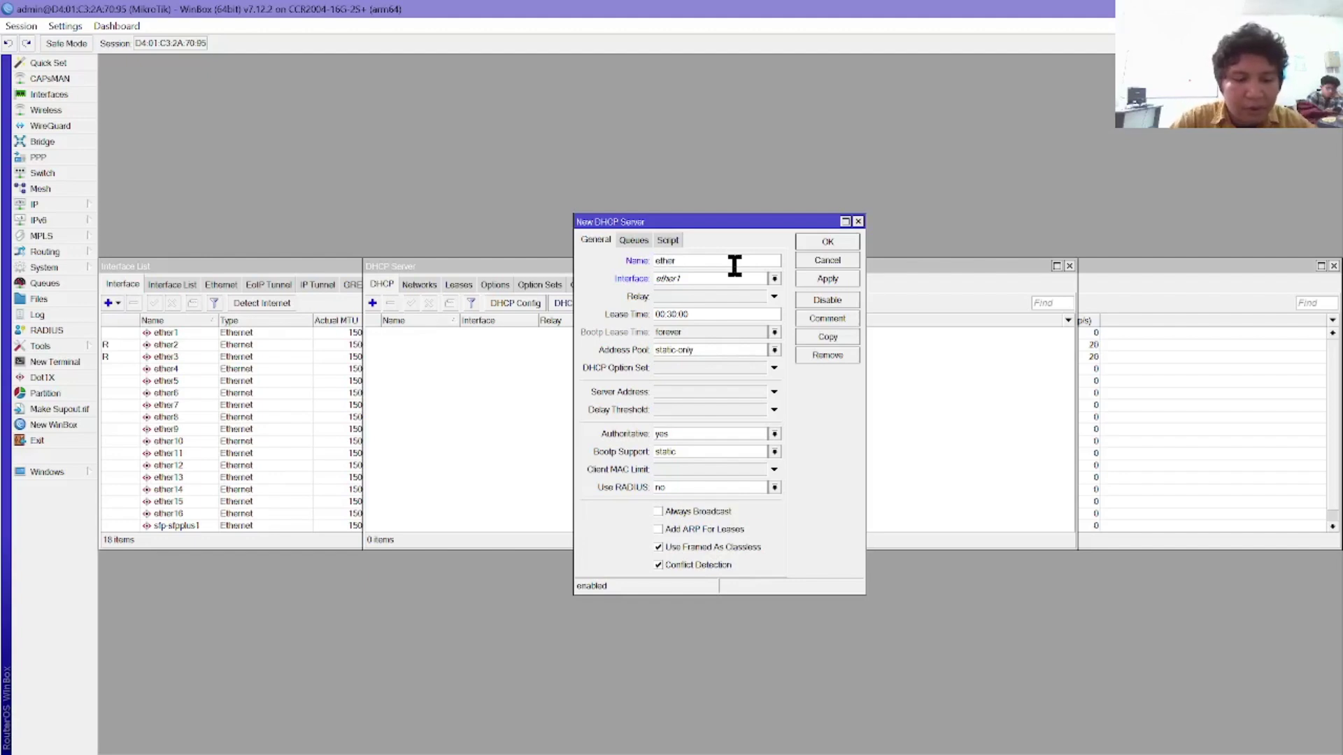
type("3-dhcp")
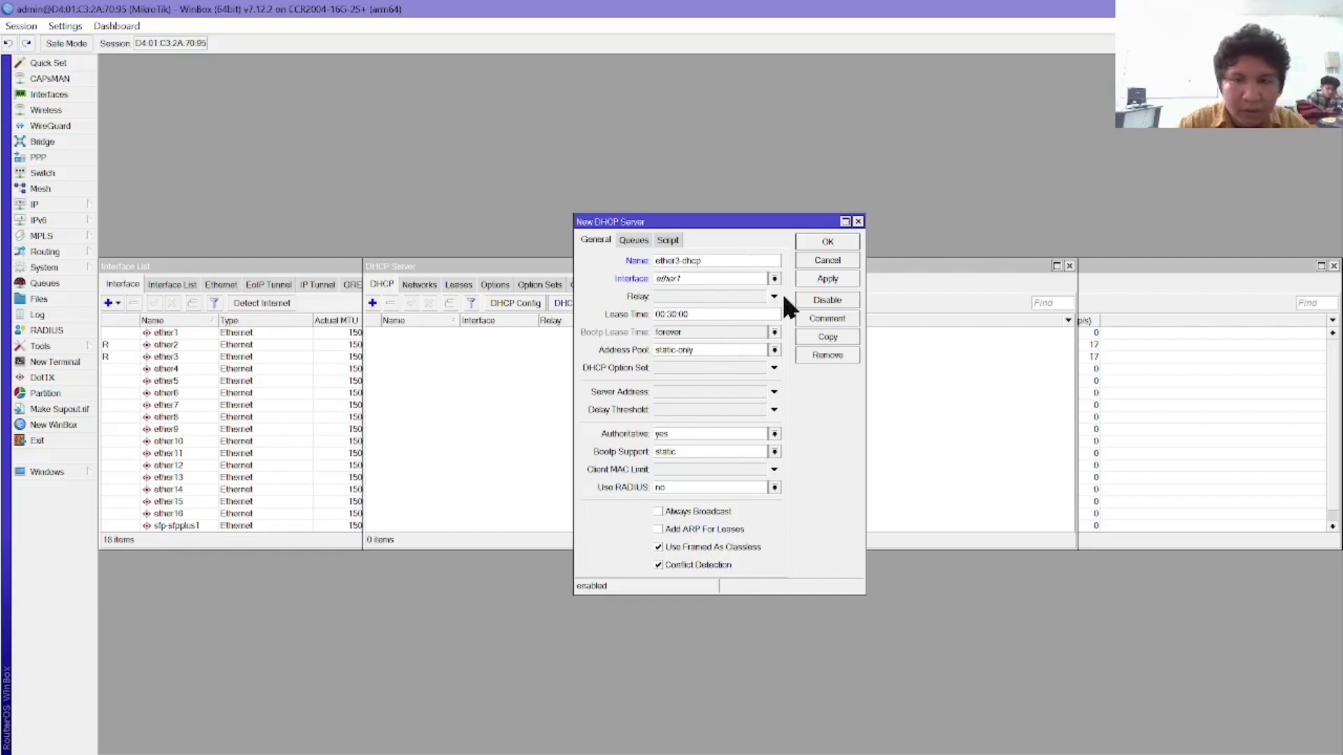
left_click(768, 278)
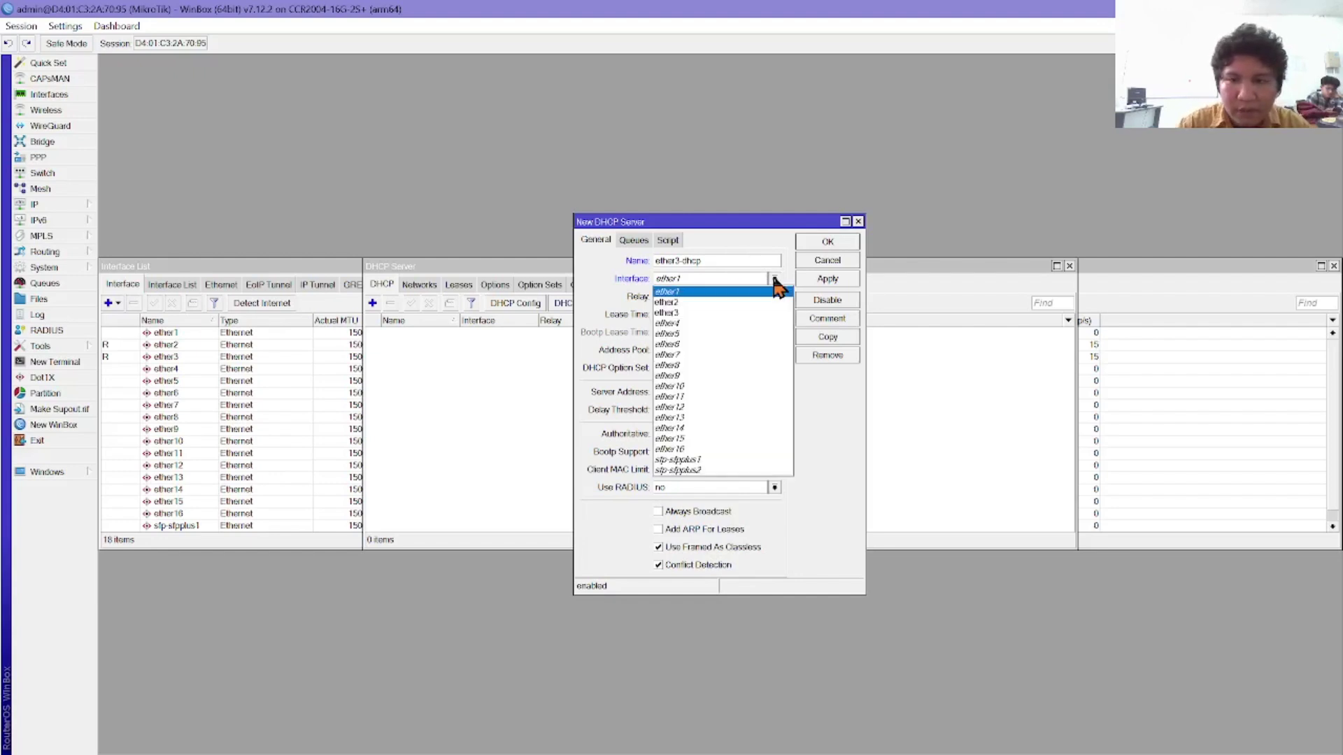
left_click(731, 308)
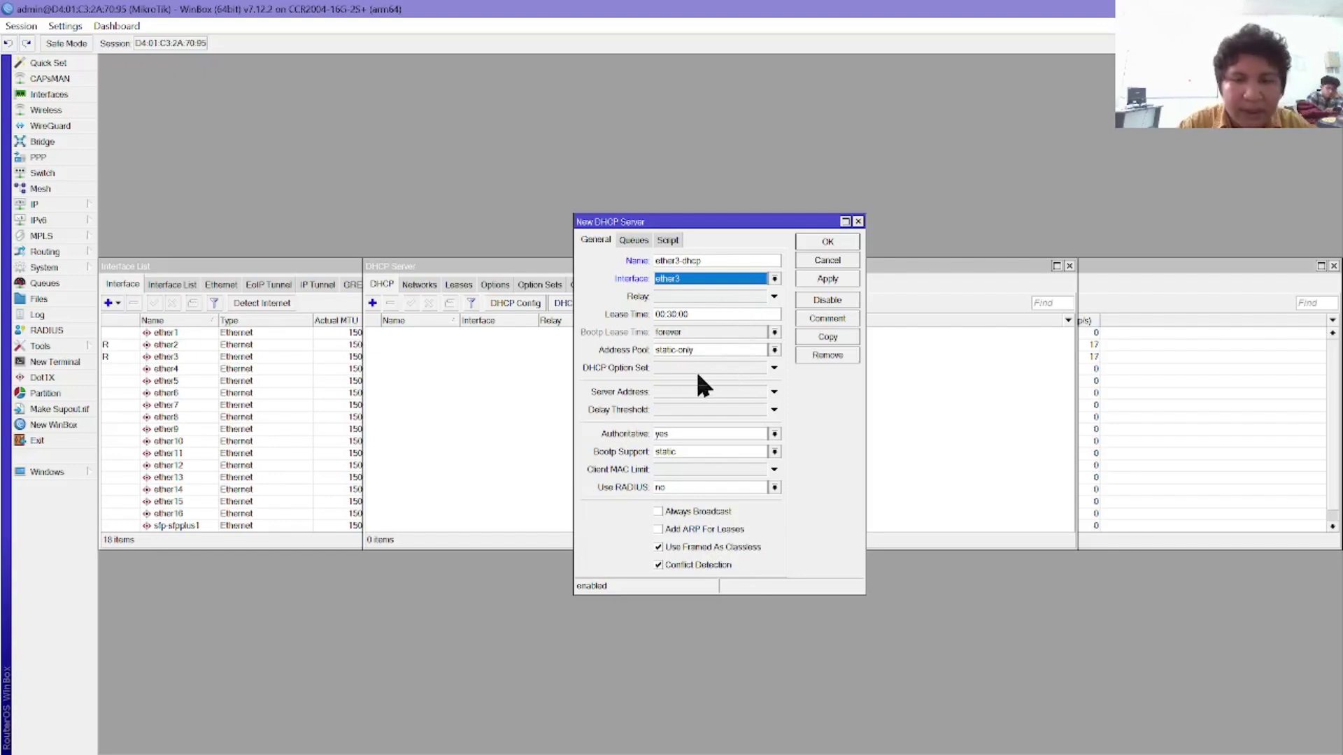
left_click(698, 316)
left_click(697, 316)
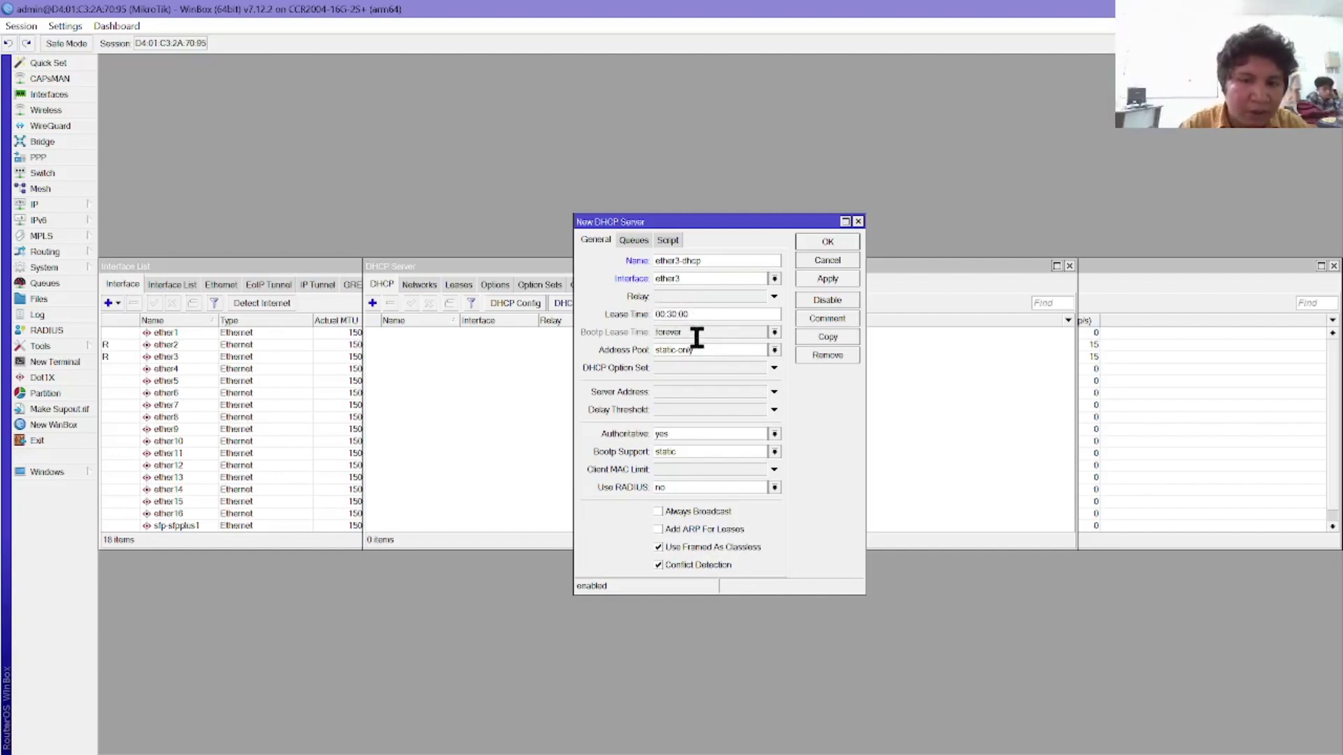
left_click(772, 350)
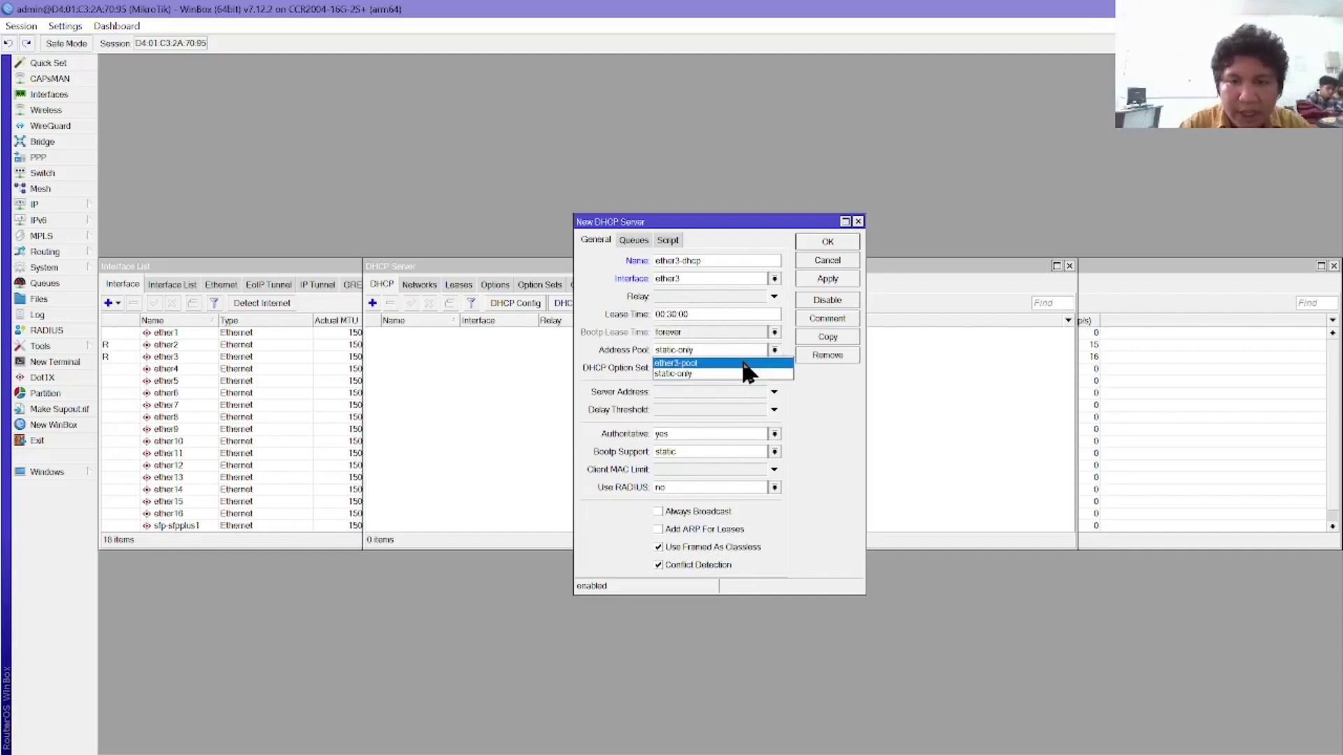
left_click(743, 363)
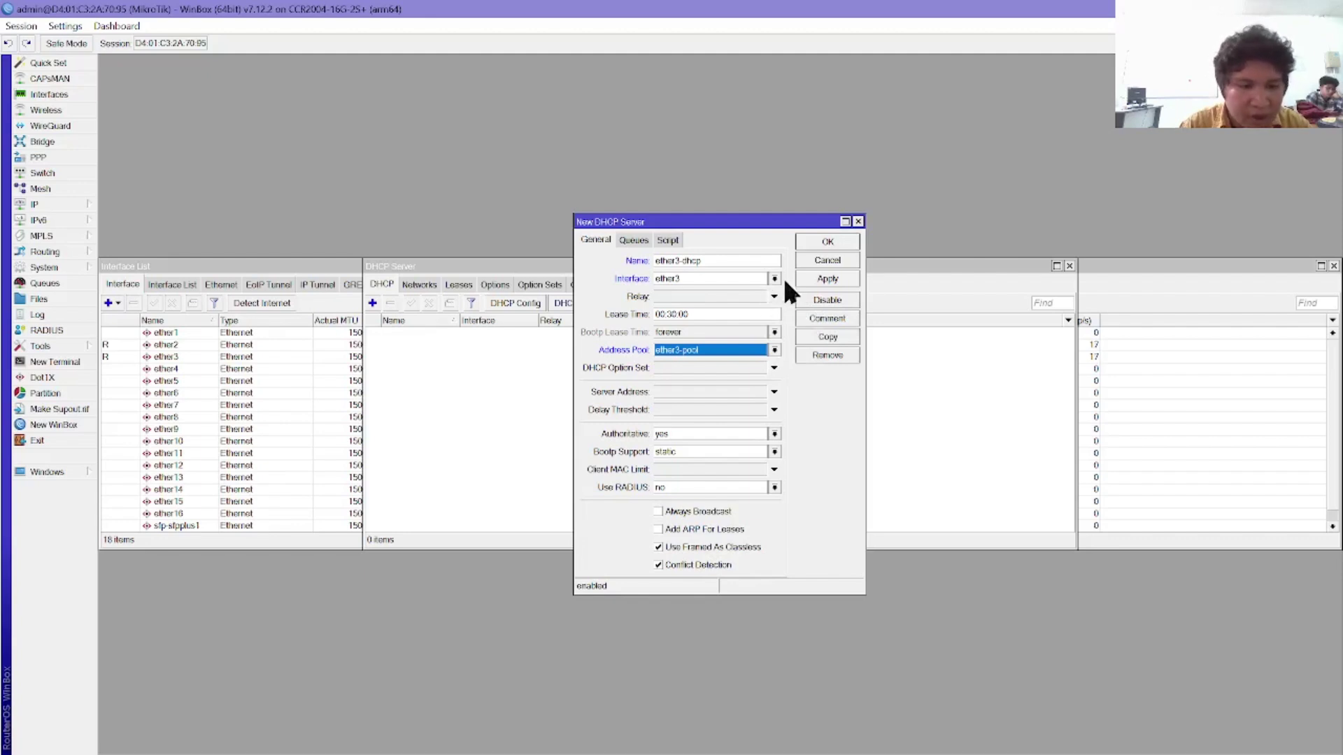
left_click(817, 242)
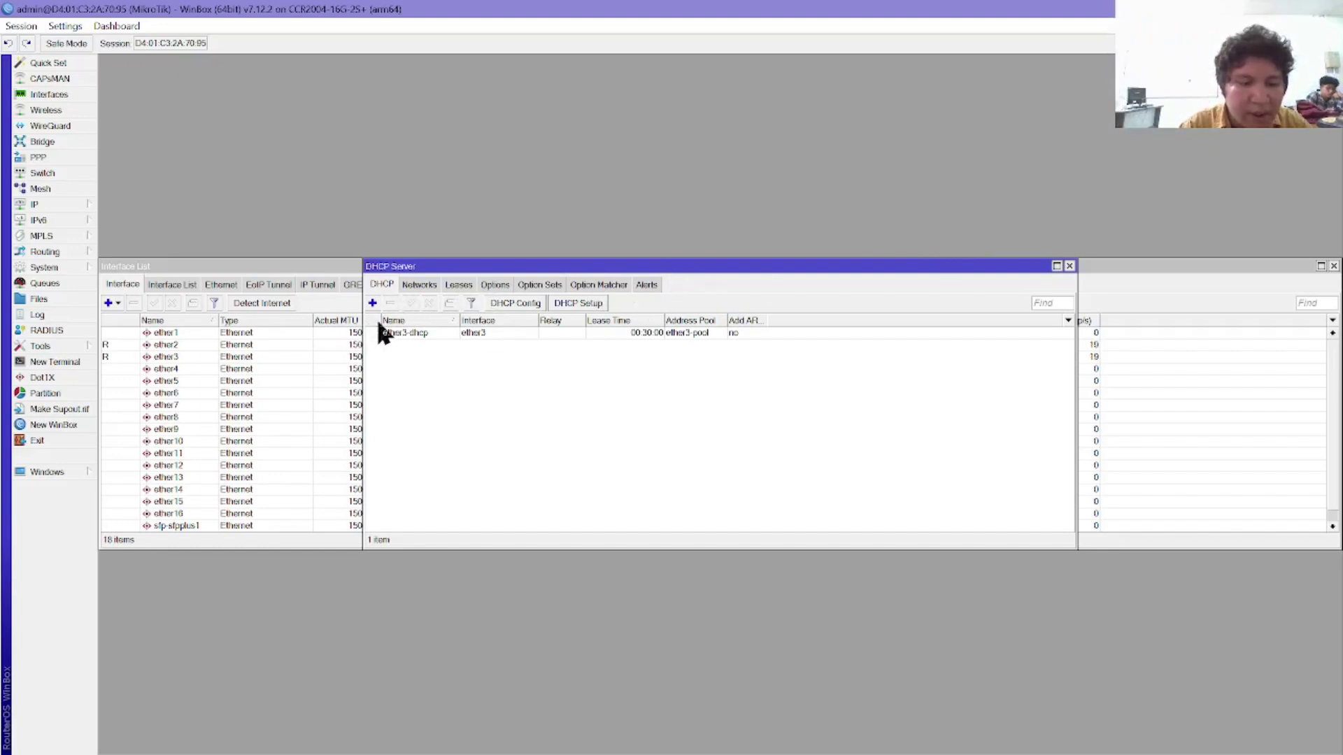
Step: Under DHCP Networks, add 10.10.1.0/24 with gateway 10.10.1.1
left_click(420, 285)
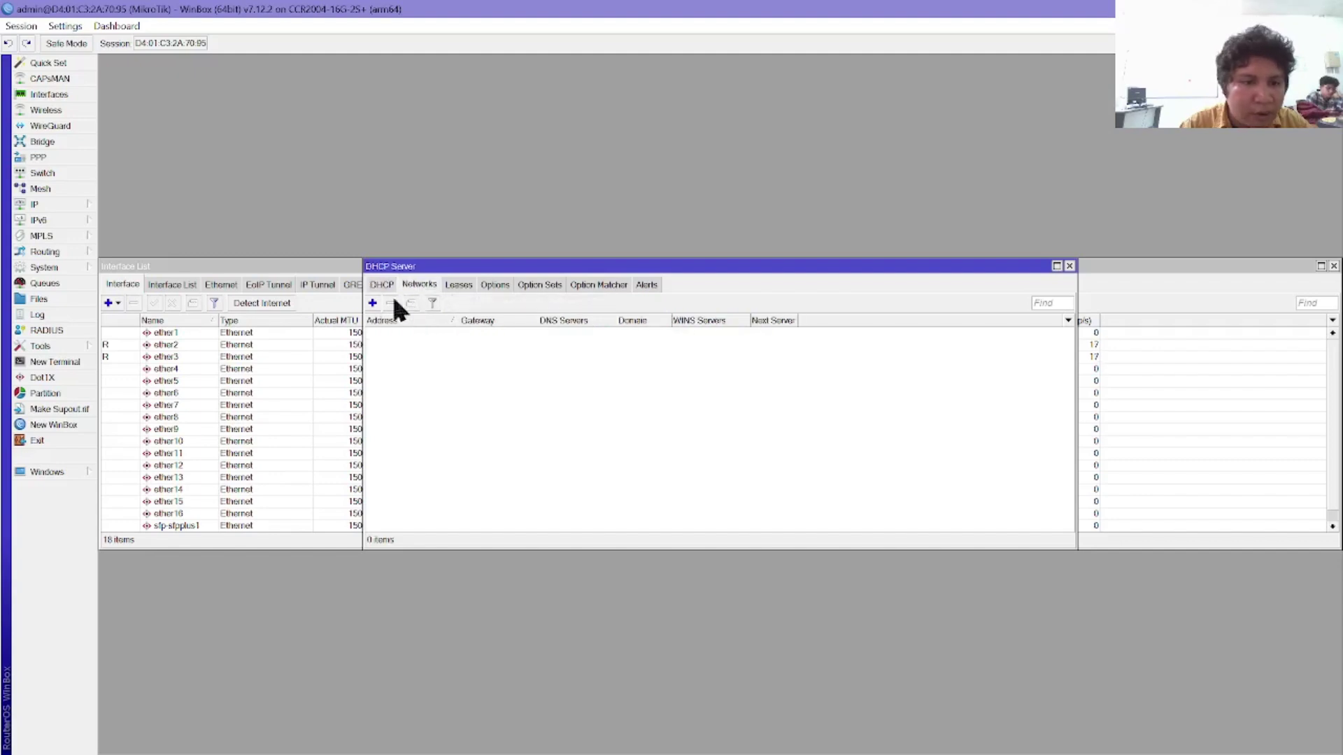
left_click(373, 303)
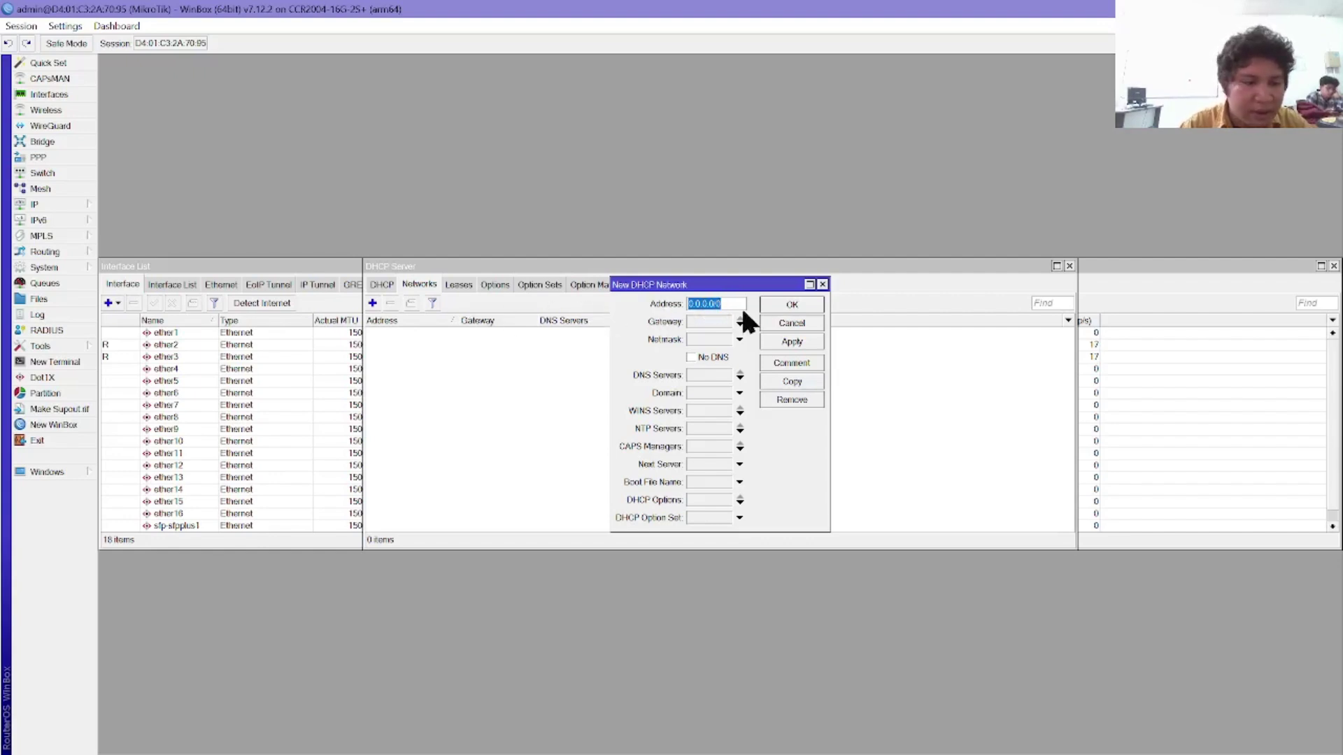
type("10")
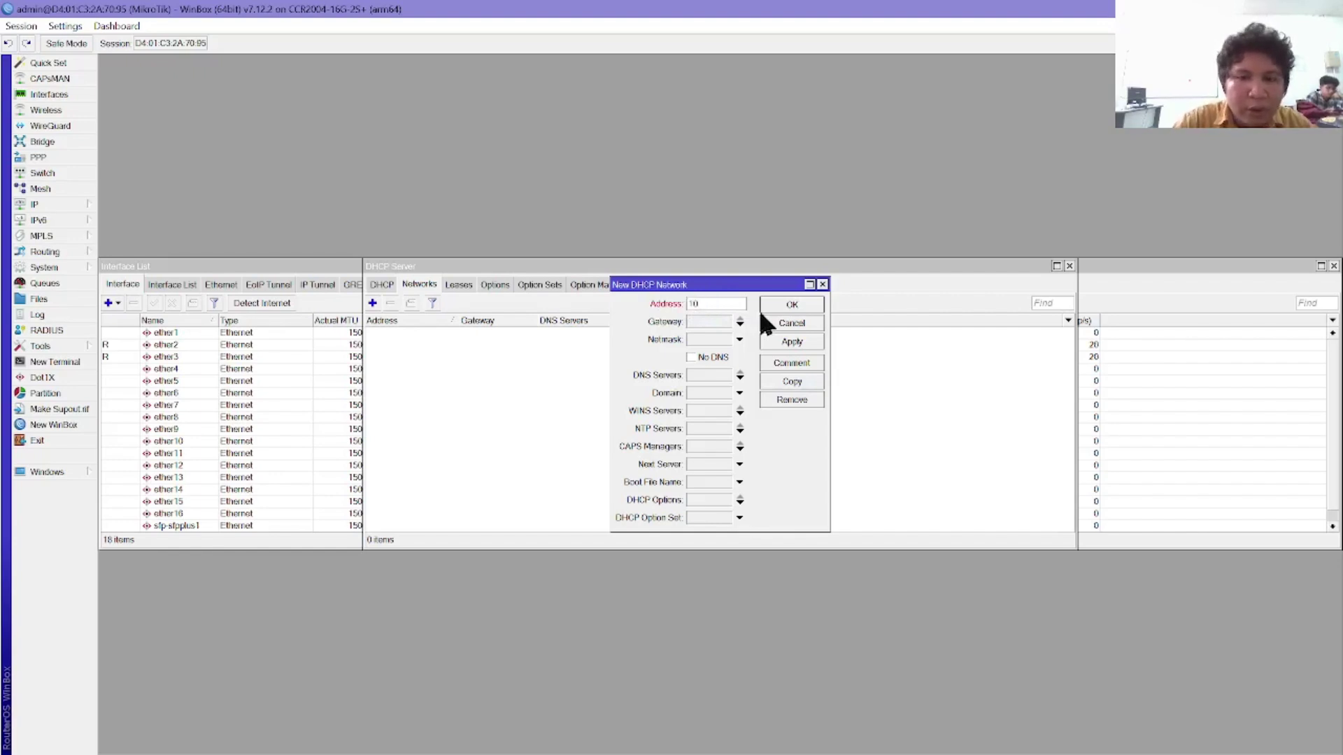
type(".10.1.0/24")
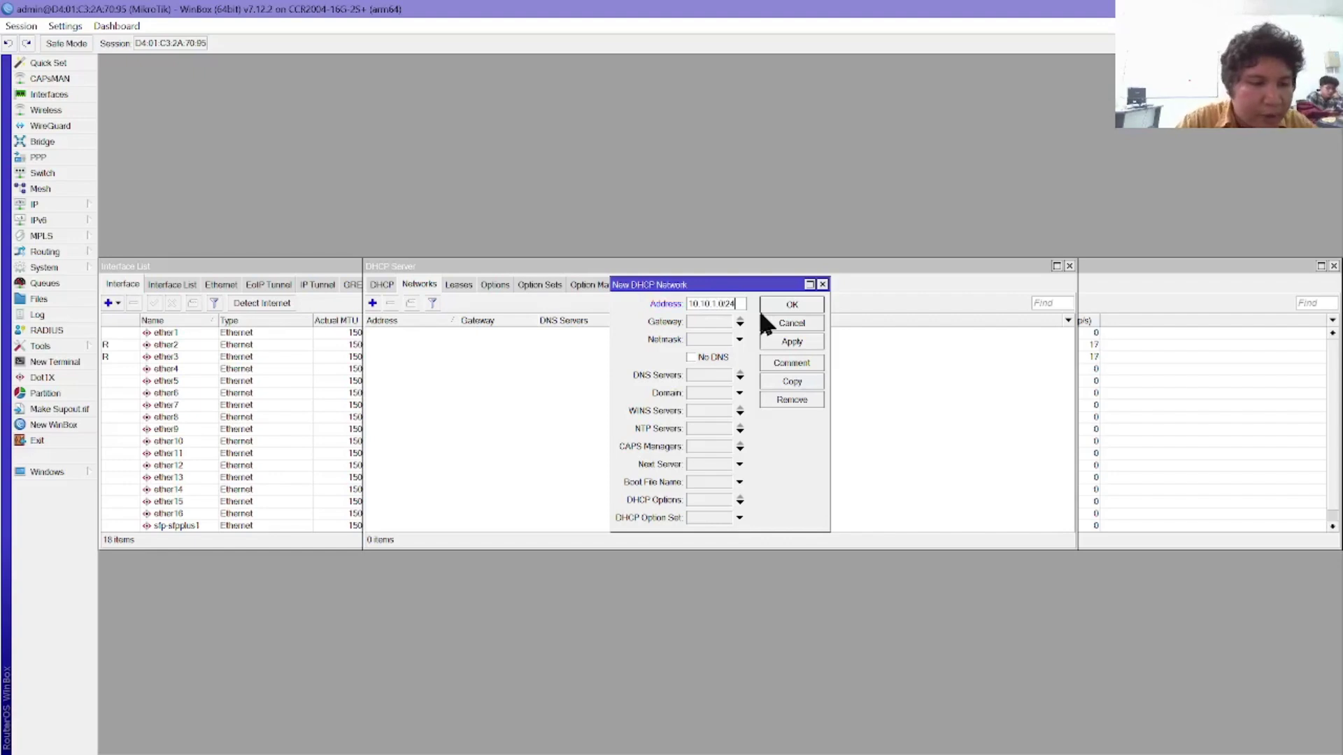
left_click(711, 322)
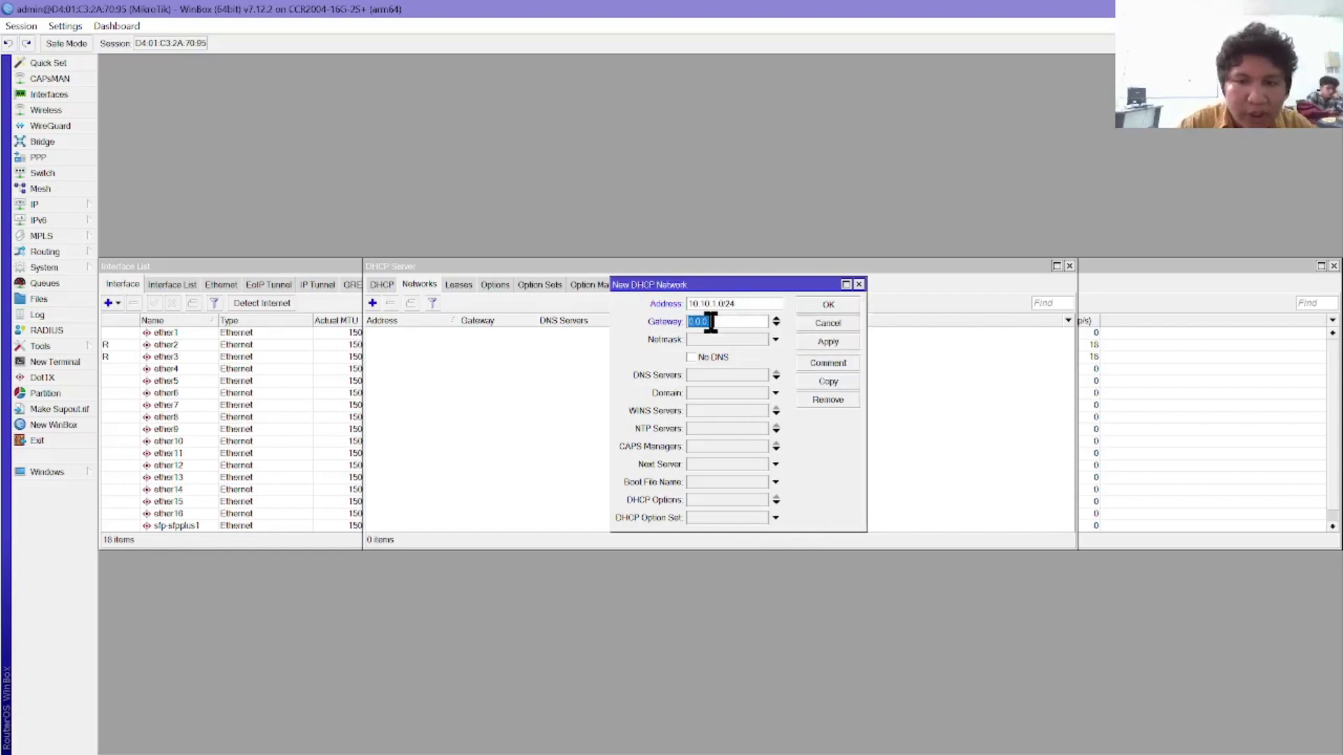
type("10")
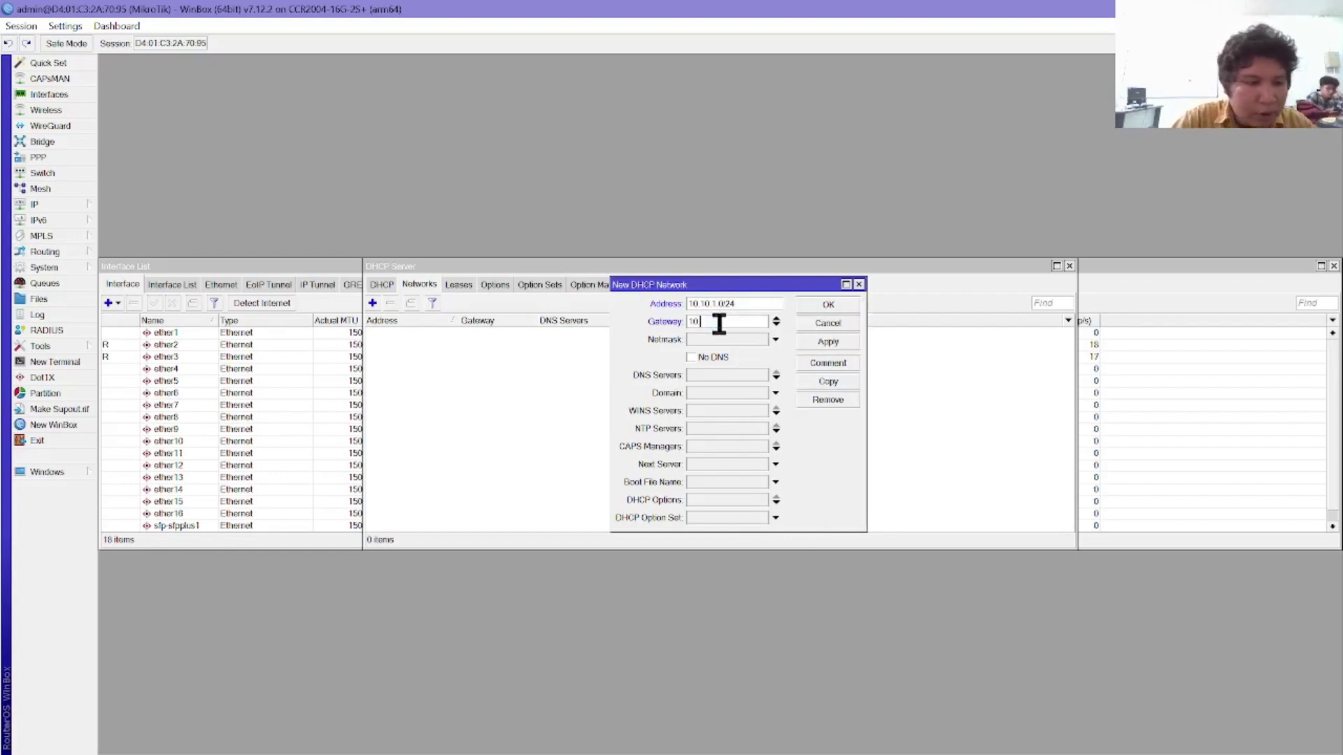
type(".10.")
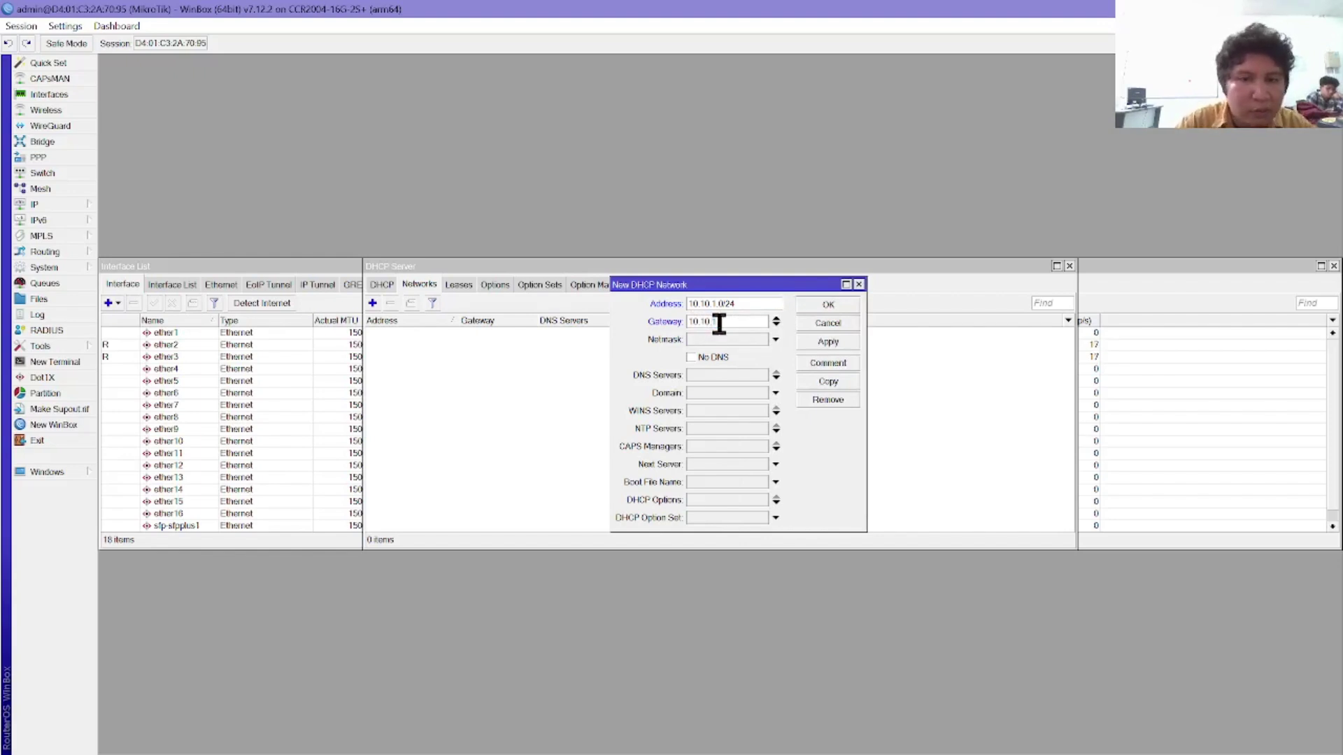
type("1.1")
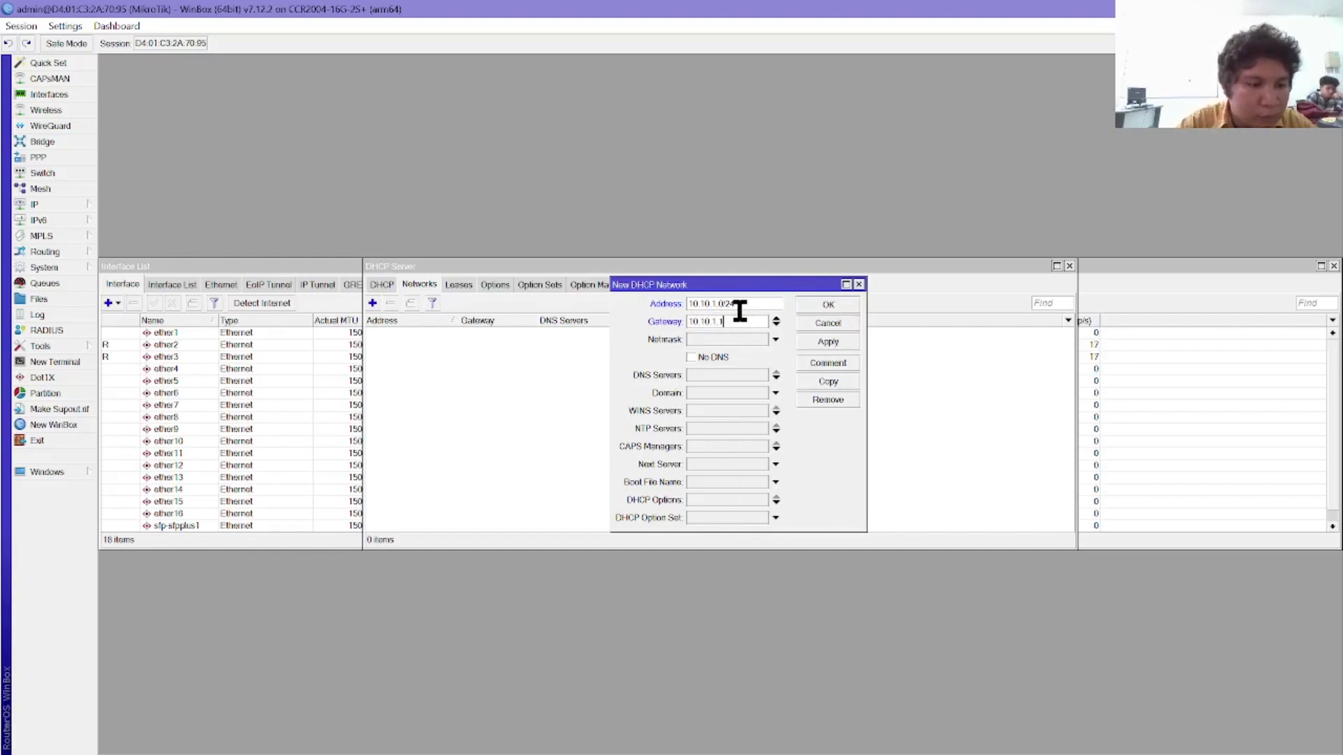
left_click(824, 305)
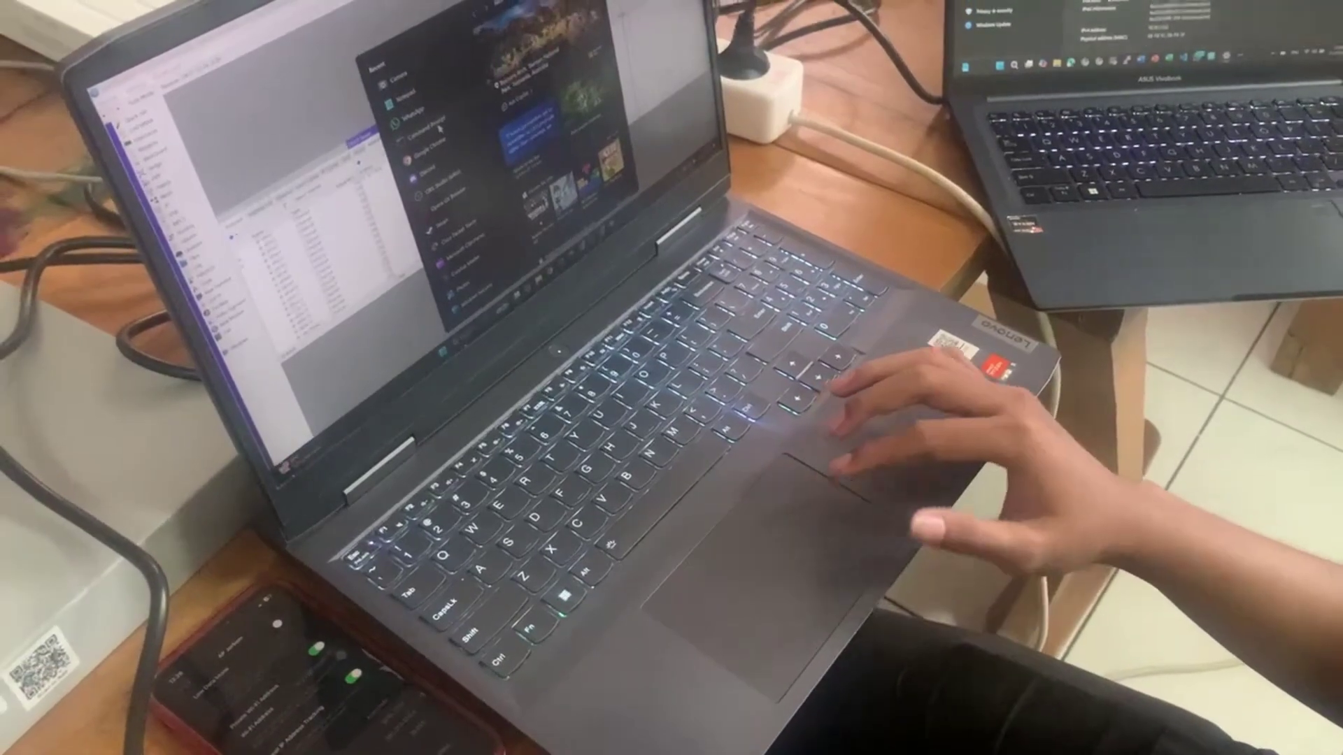
Step: Open Command Prompt and run ping 10.10.1.252
left_click(425, 121)
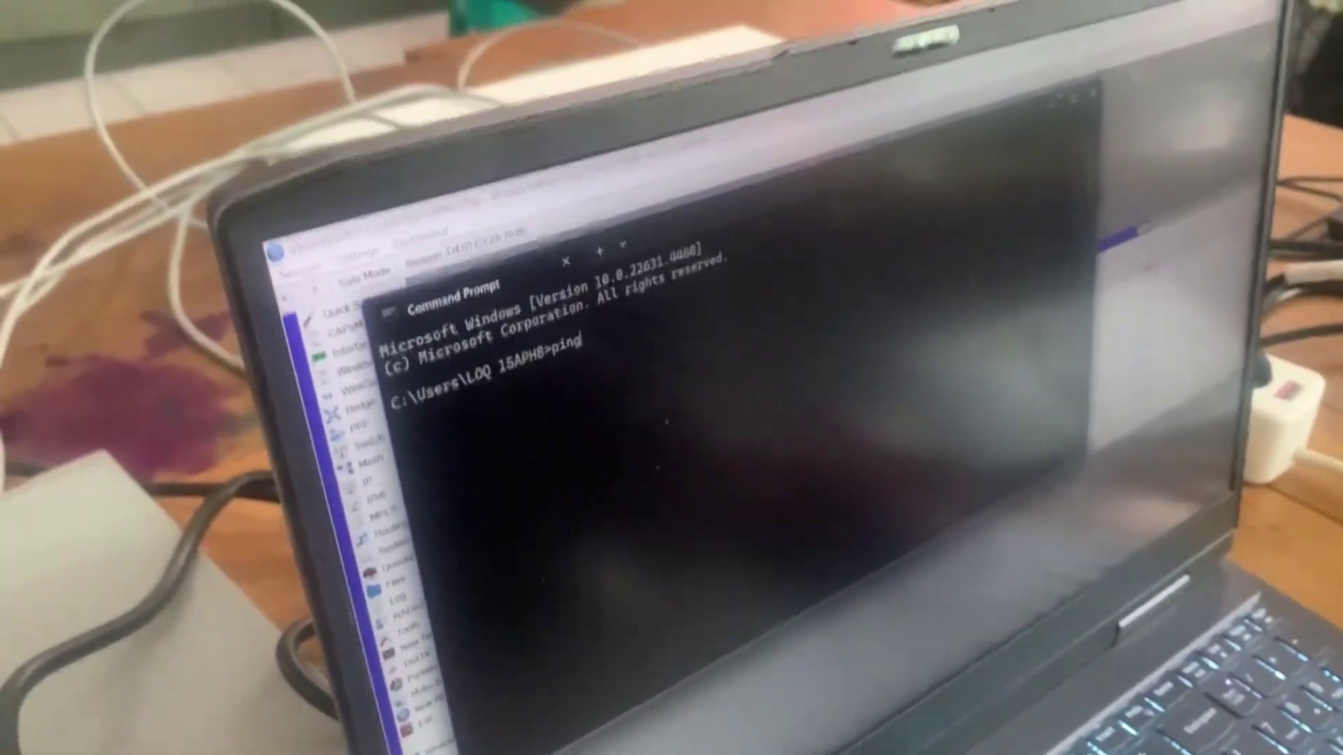
type("10.10")
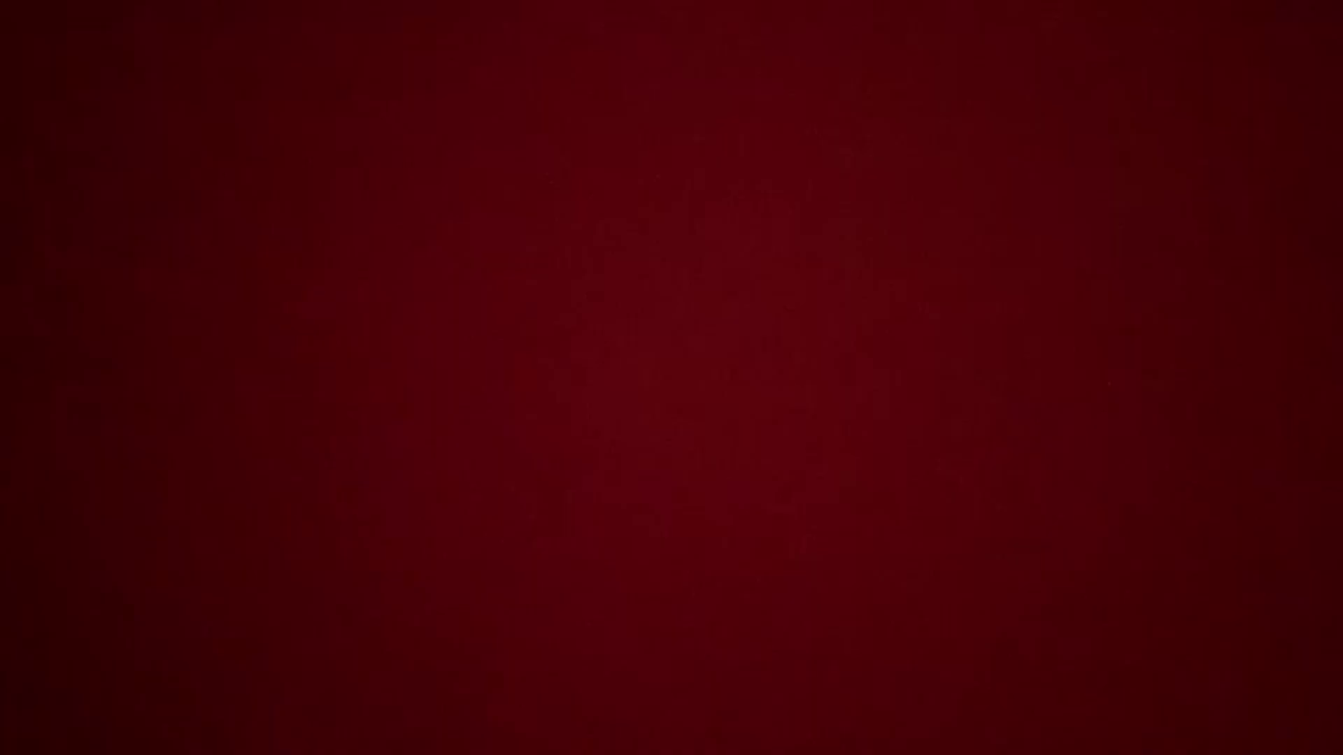
key("Left")
key("Left")
key("Left")
key("Left")
key("Left")
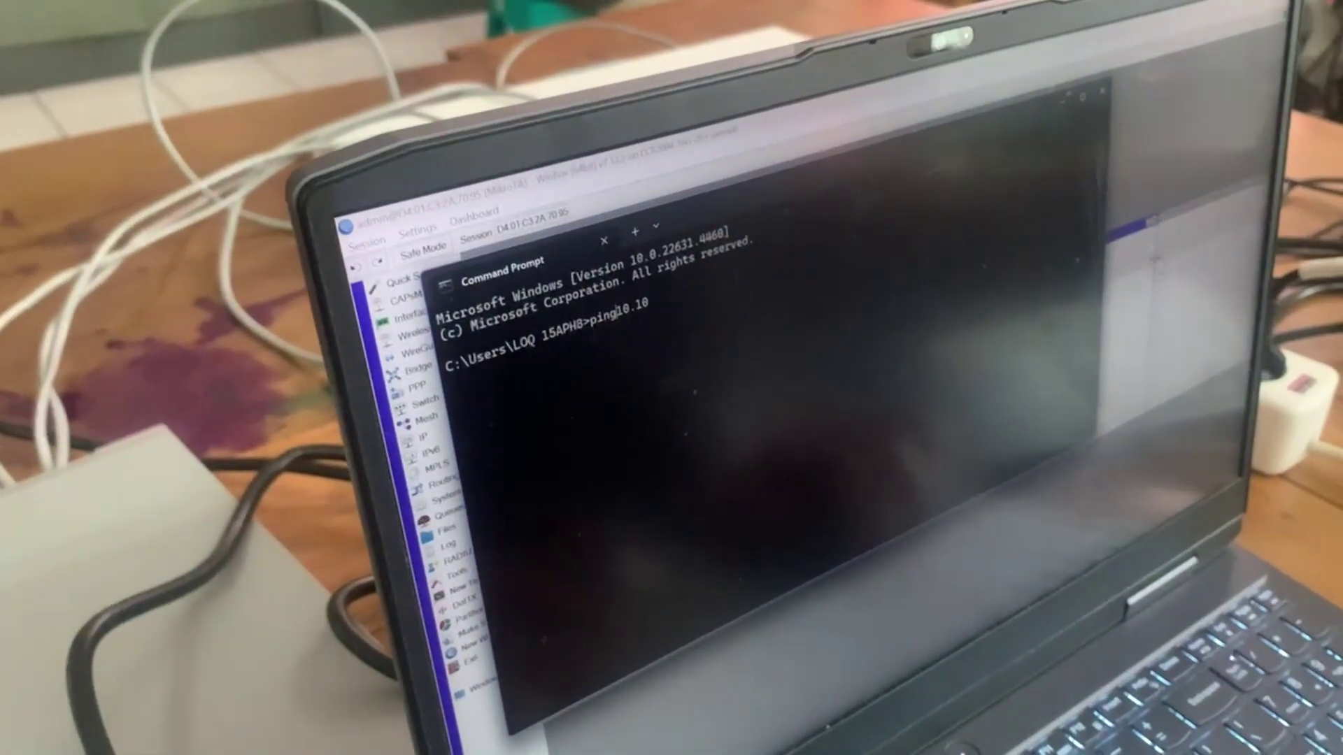
key("Right")
key("Right")
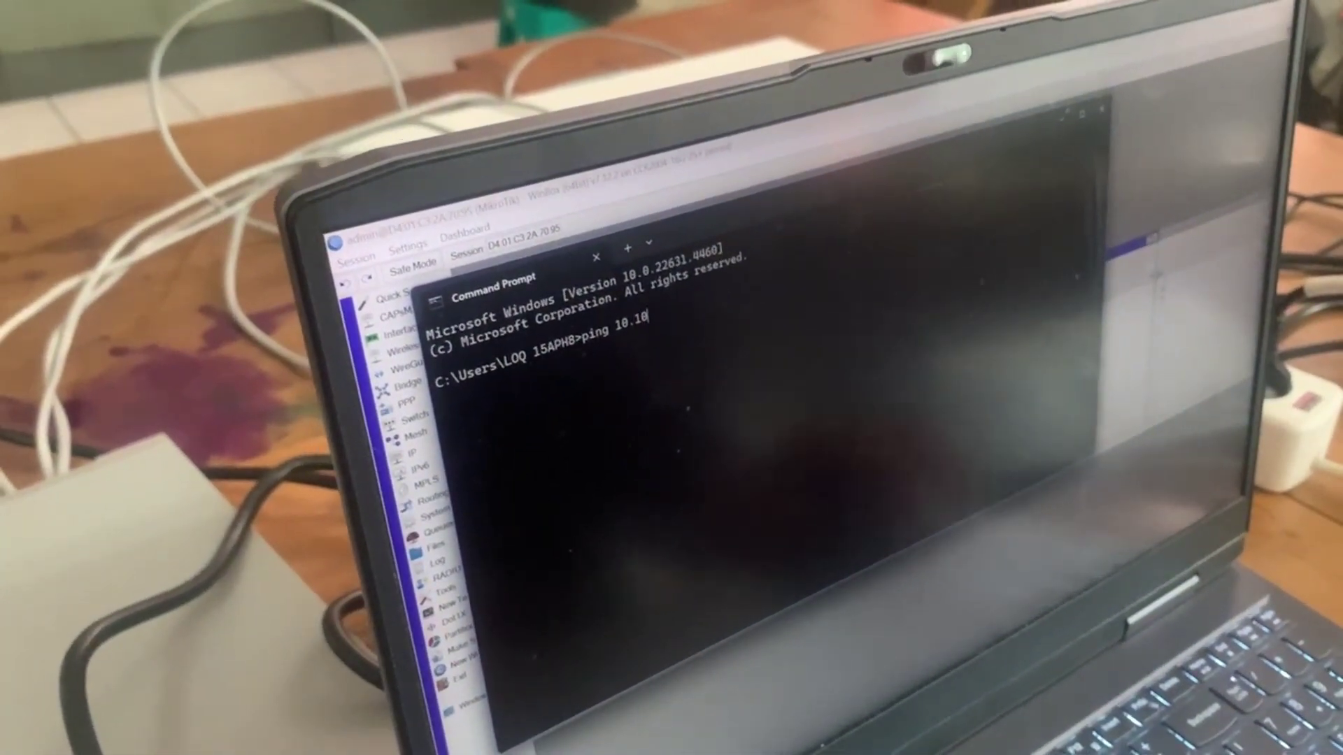
type(".1.252")
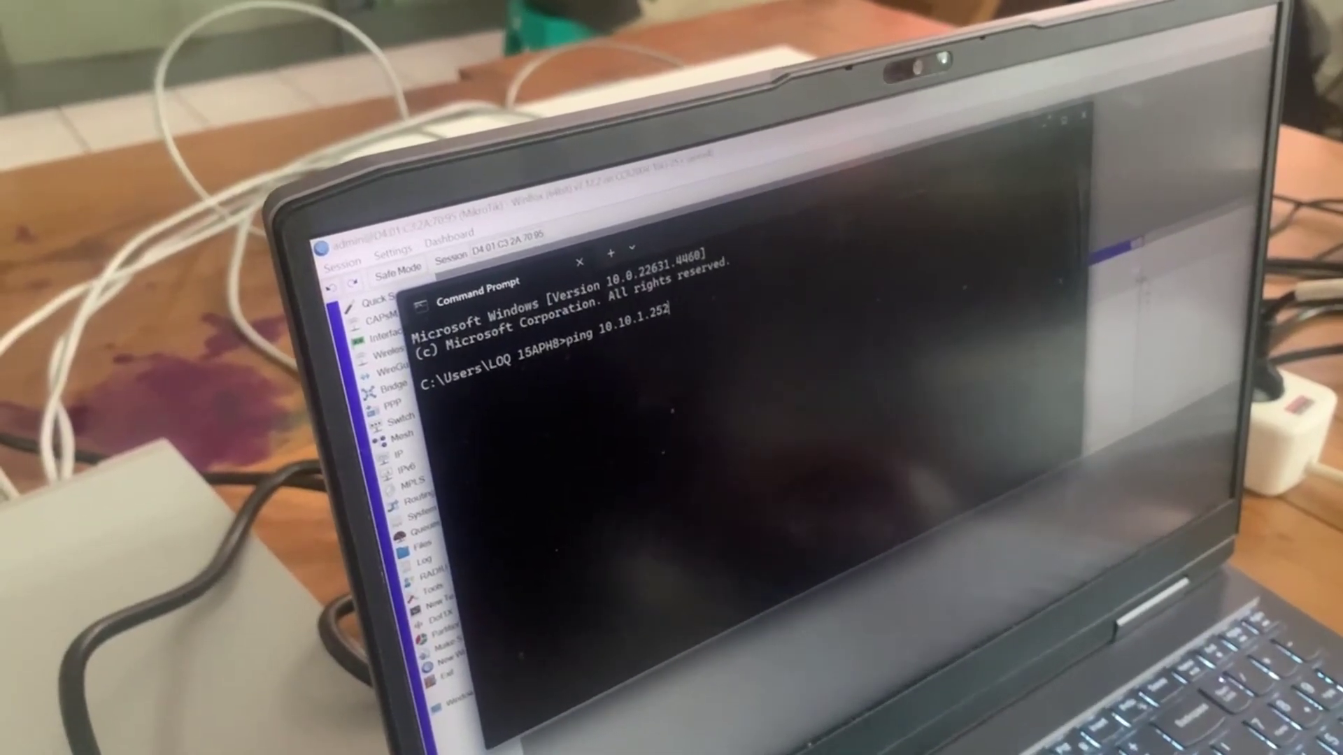
key("Return")
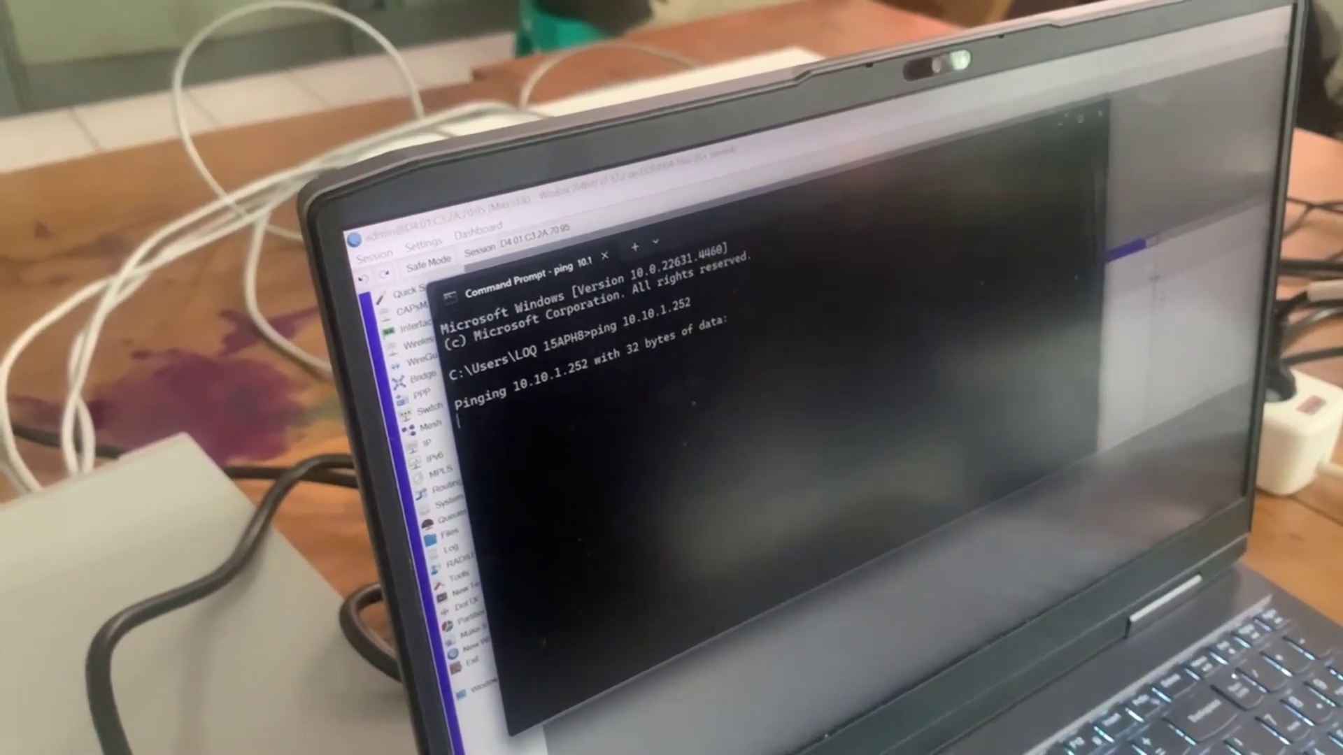